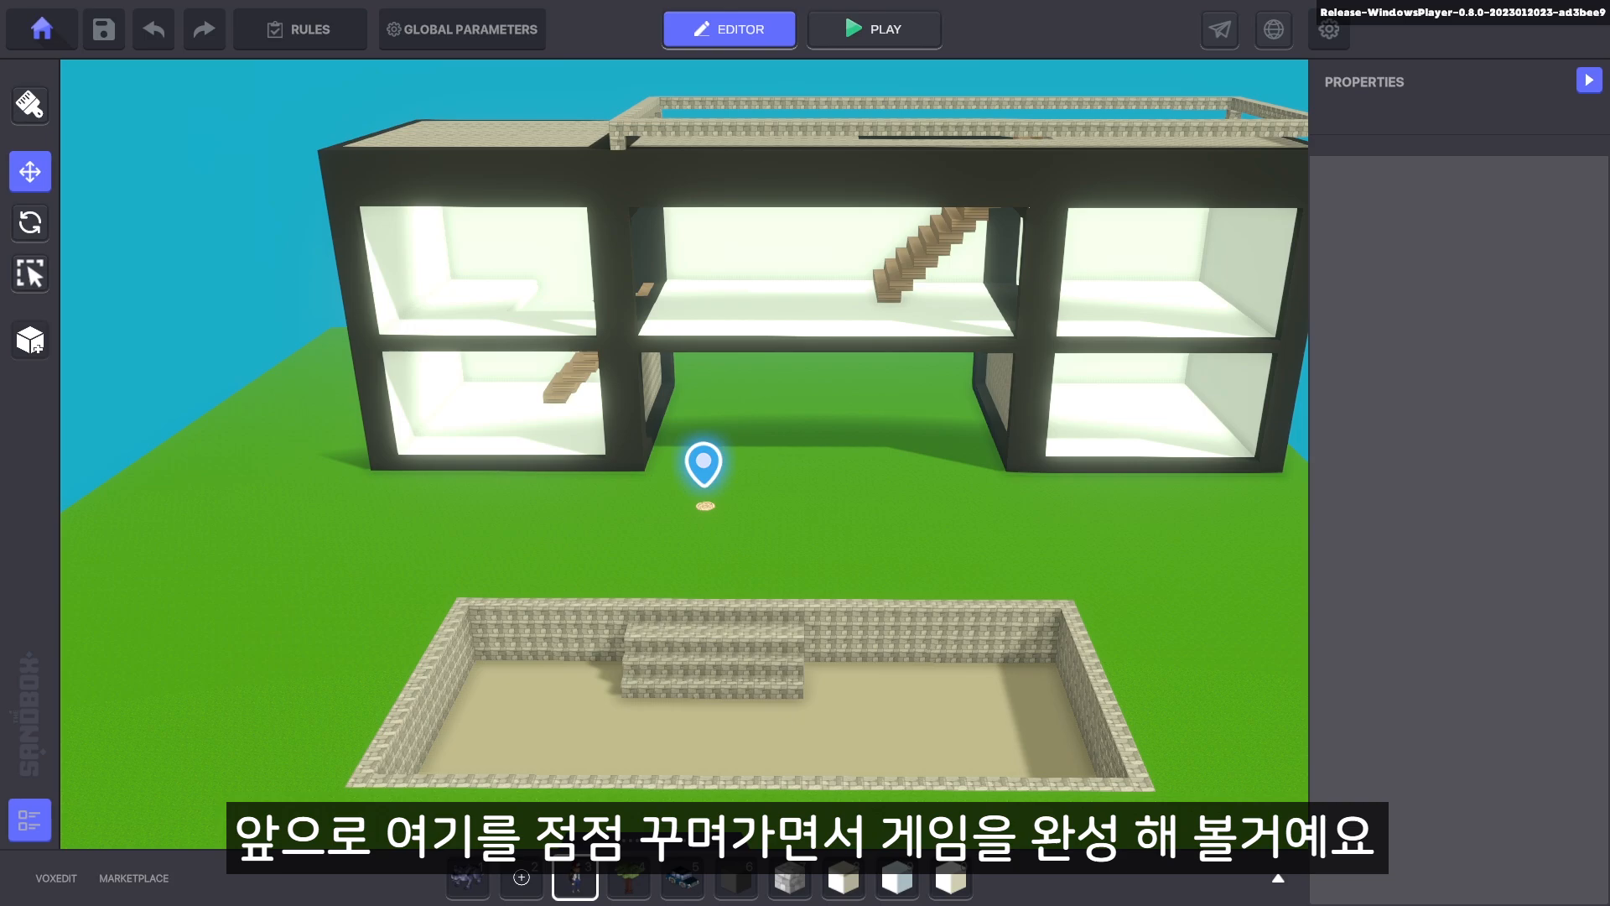
Pick the Archeologist Mary entity from the asset library and place it on the grass between the house and the pool
middle_drag(703, 503, 702, 457)
mouse_move(703, 457)
right_down()
mouse_move(713, 396)
mouse_move(742, 390)
right_up()
middle_drag(742, 390, 757, 408)
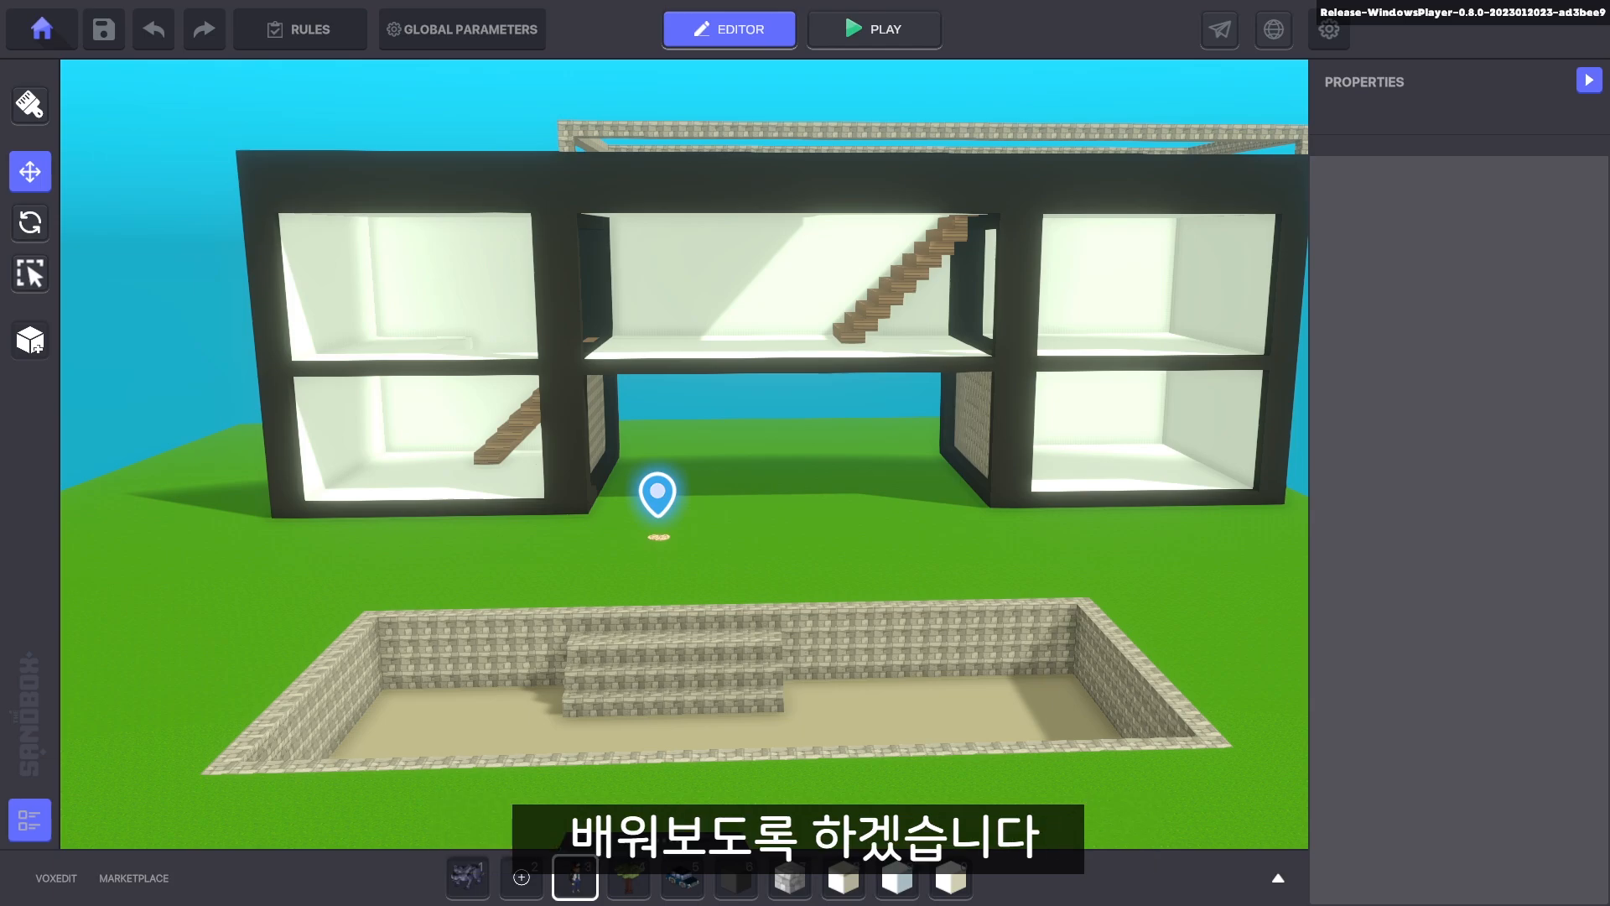
click(1277, 878)
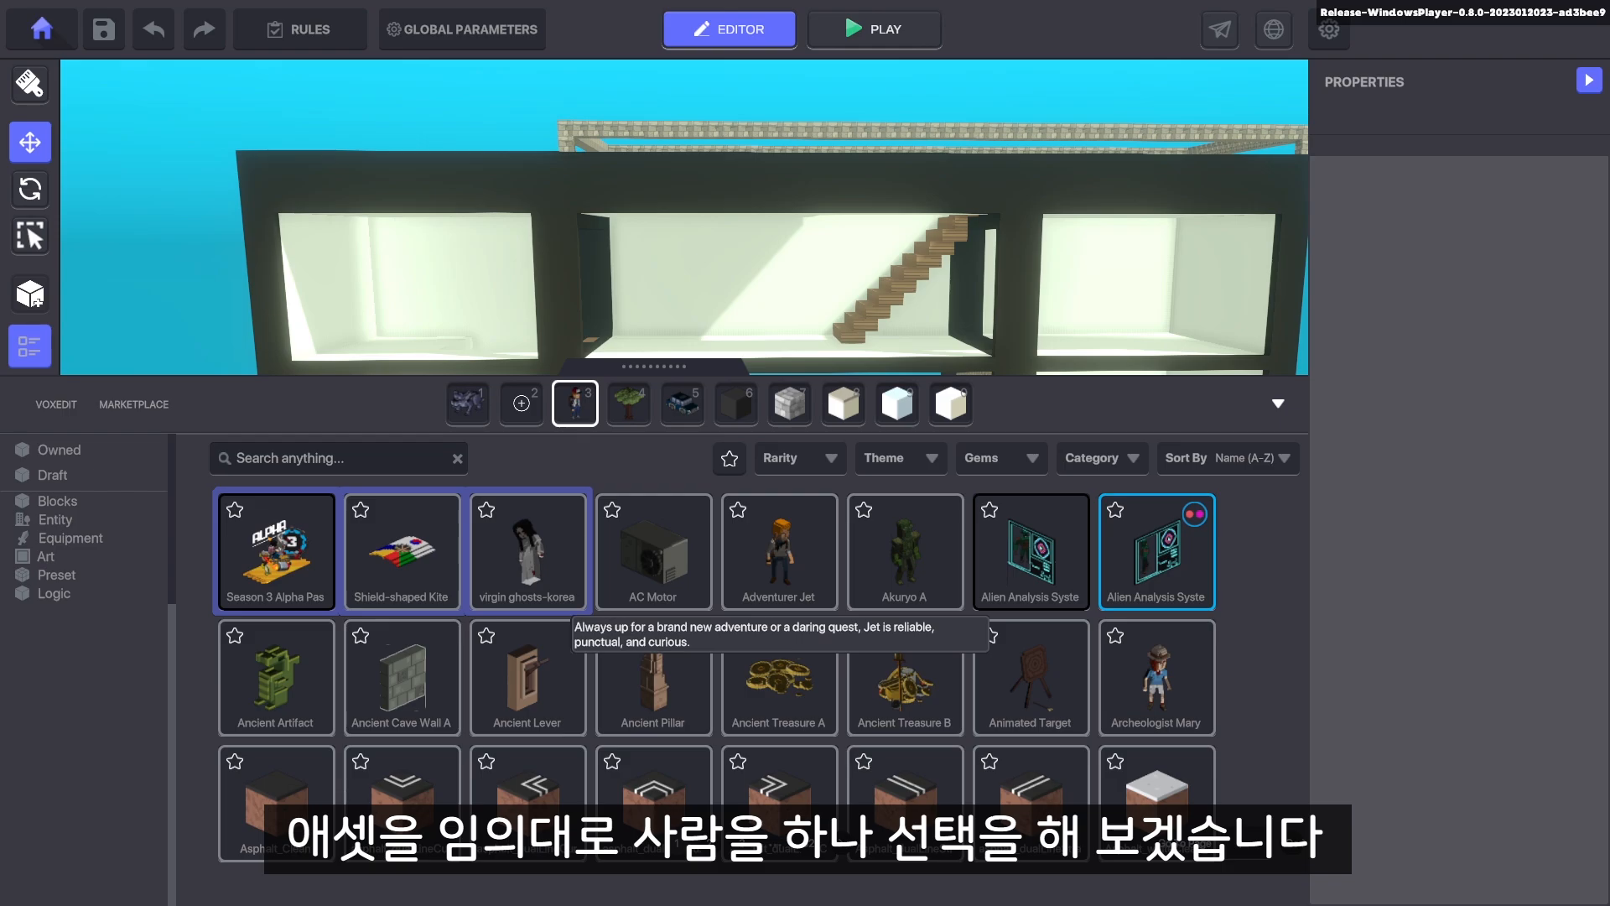
click(1155, 679)
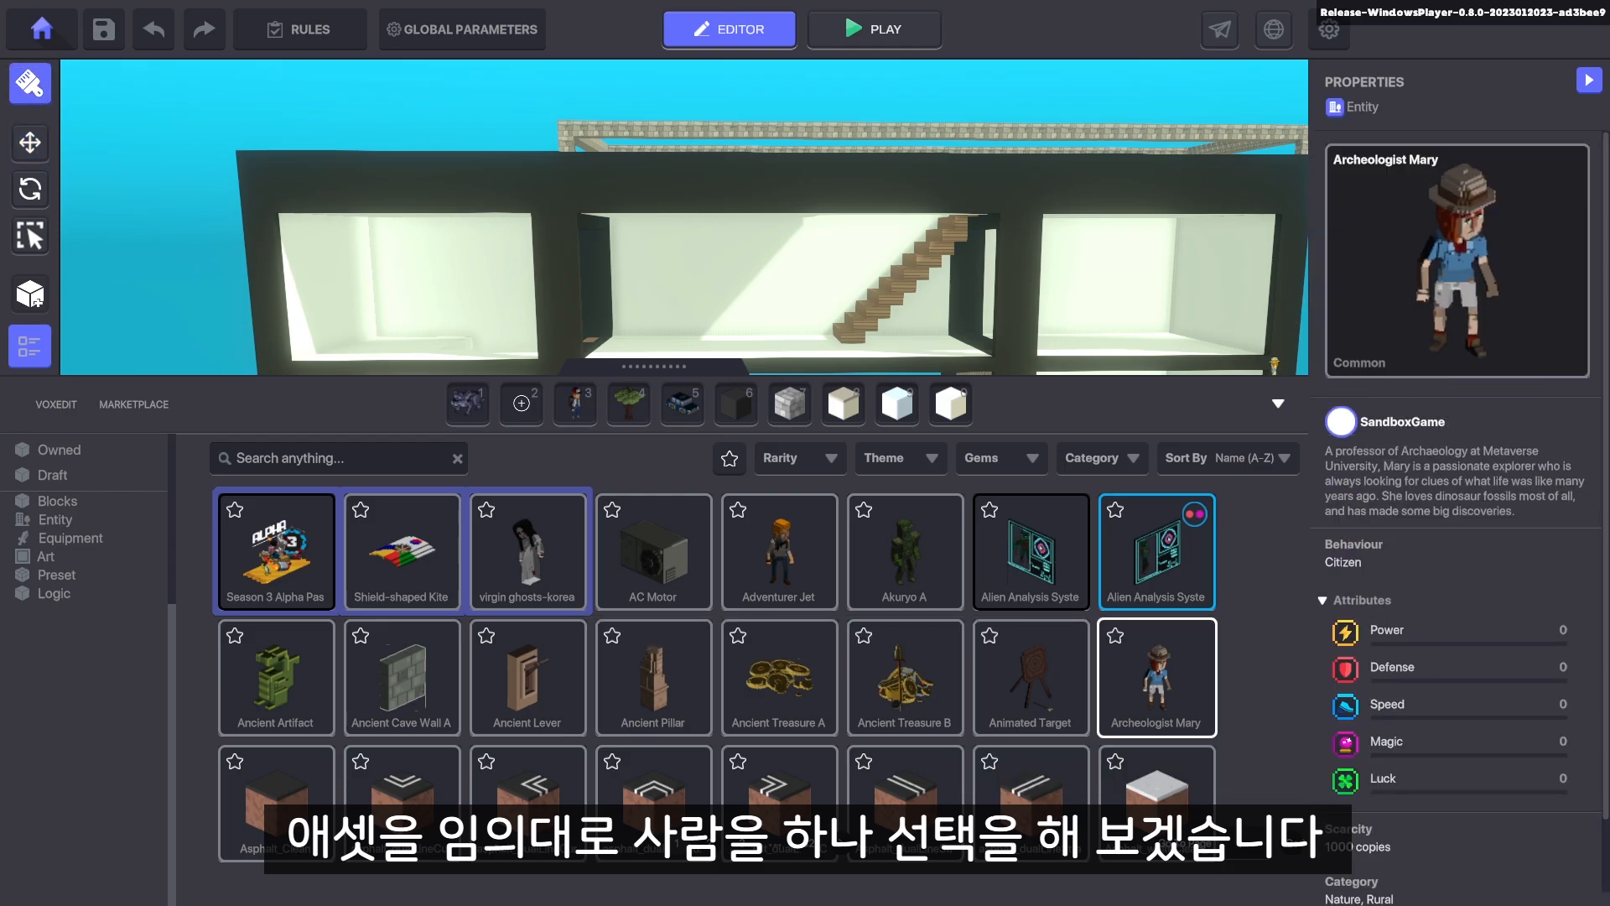
scroll(922, 537, up, 5)
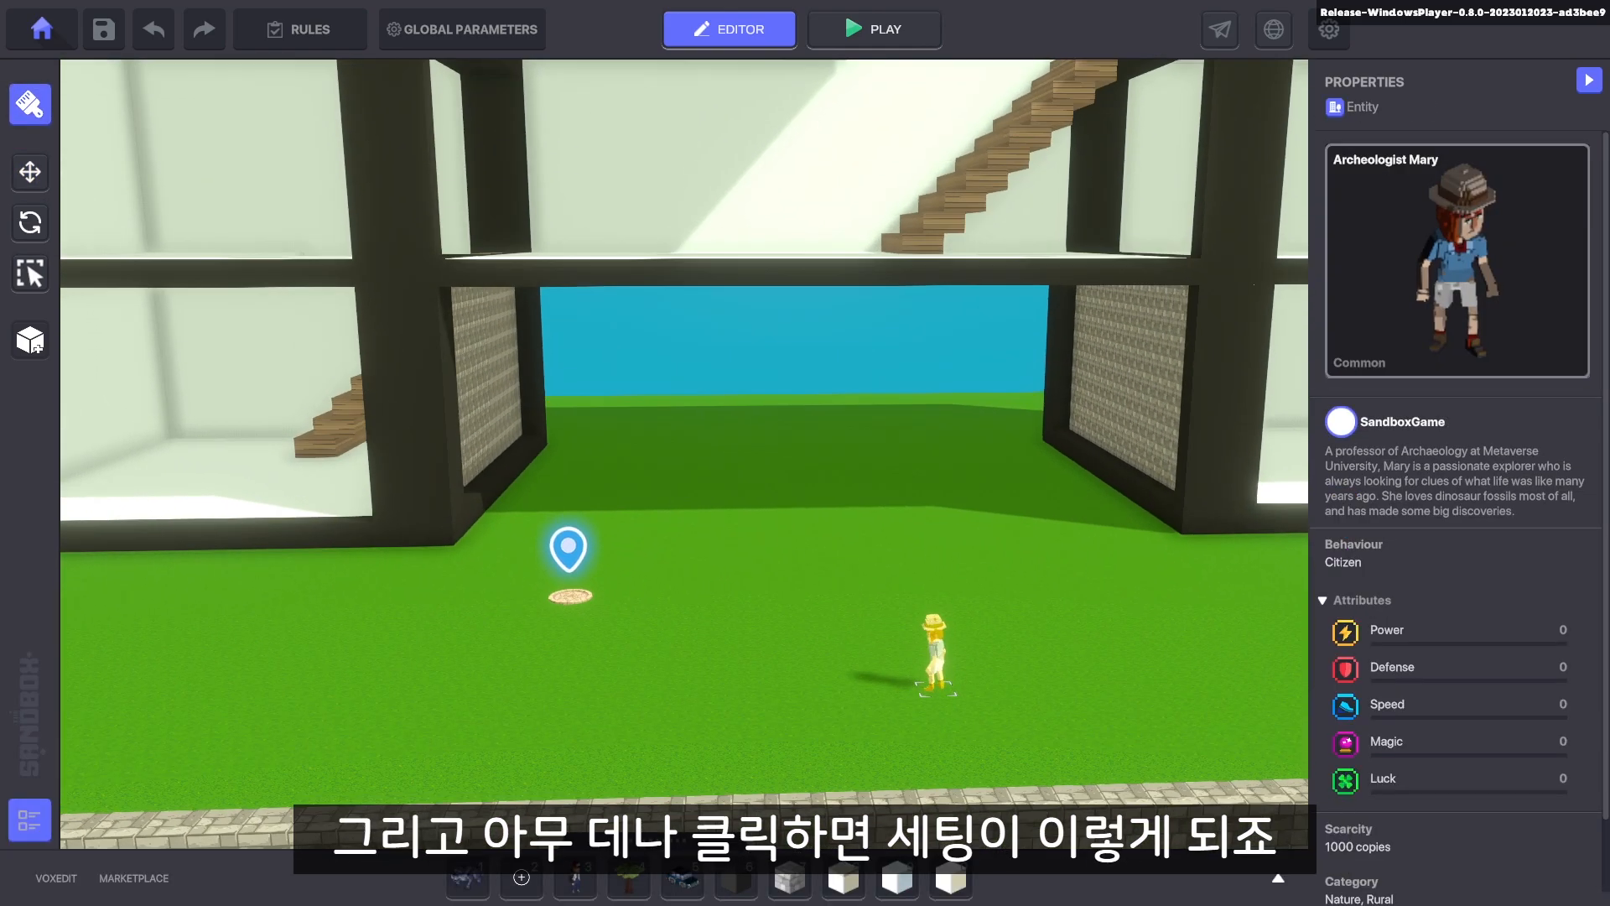
click(948, 708)
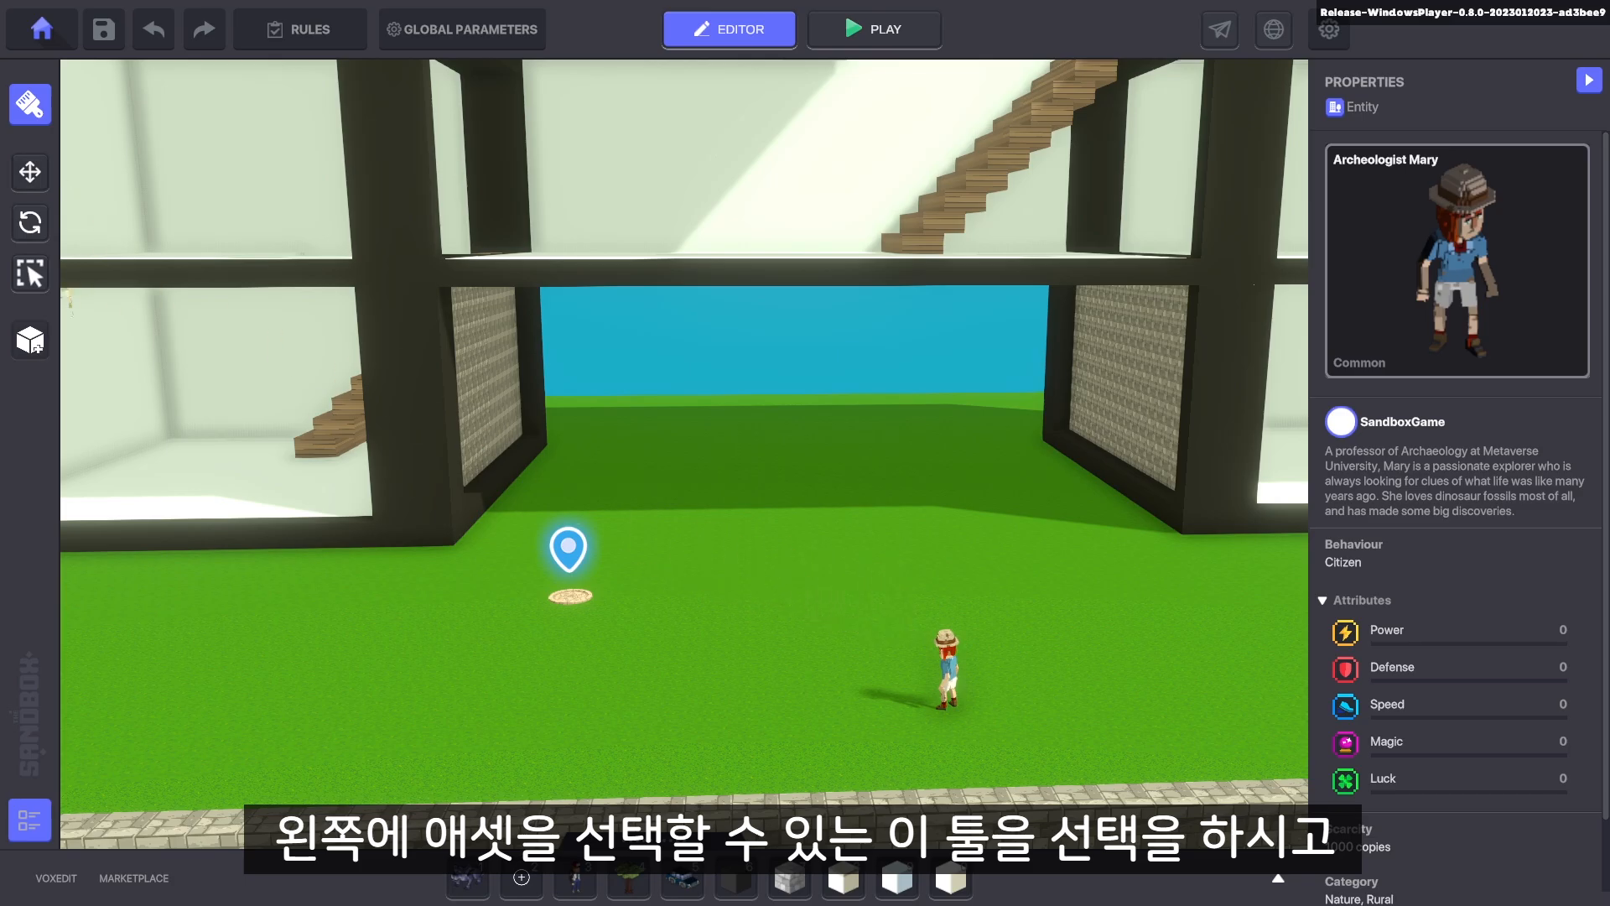
Select the placed Archeologist Mary and examine its physics, attributes, behaviour and component properties
click(30, 171)
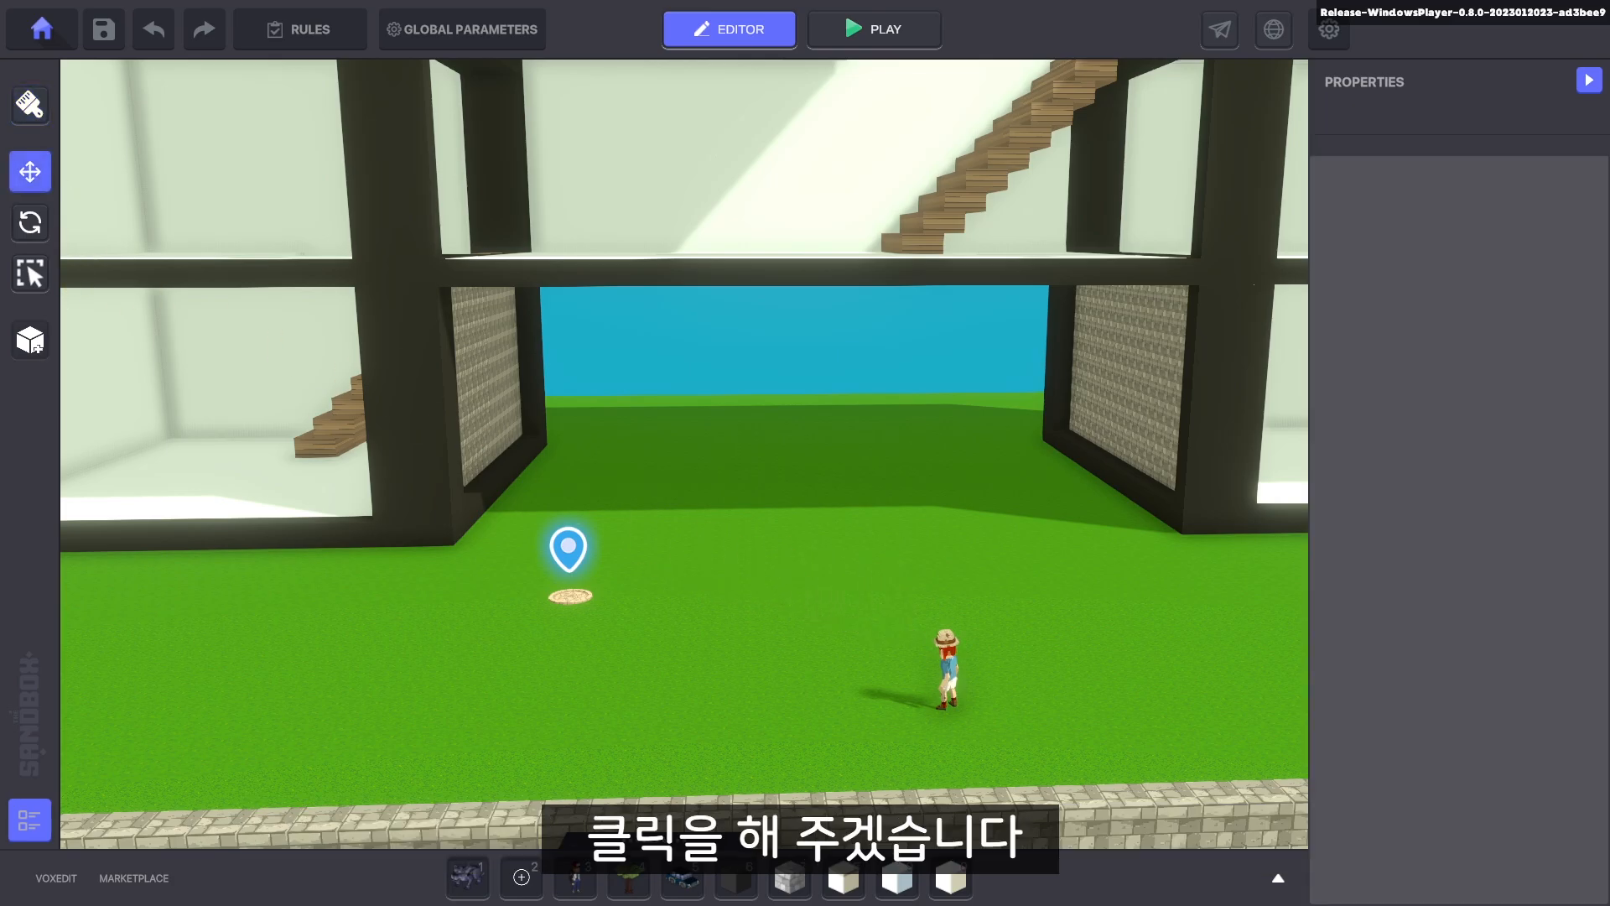
click(947, 663)
scroll(1145, 617, down, 1)
middle_drag(964, 671, 890, 616)
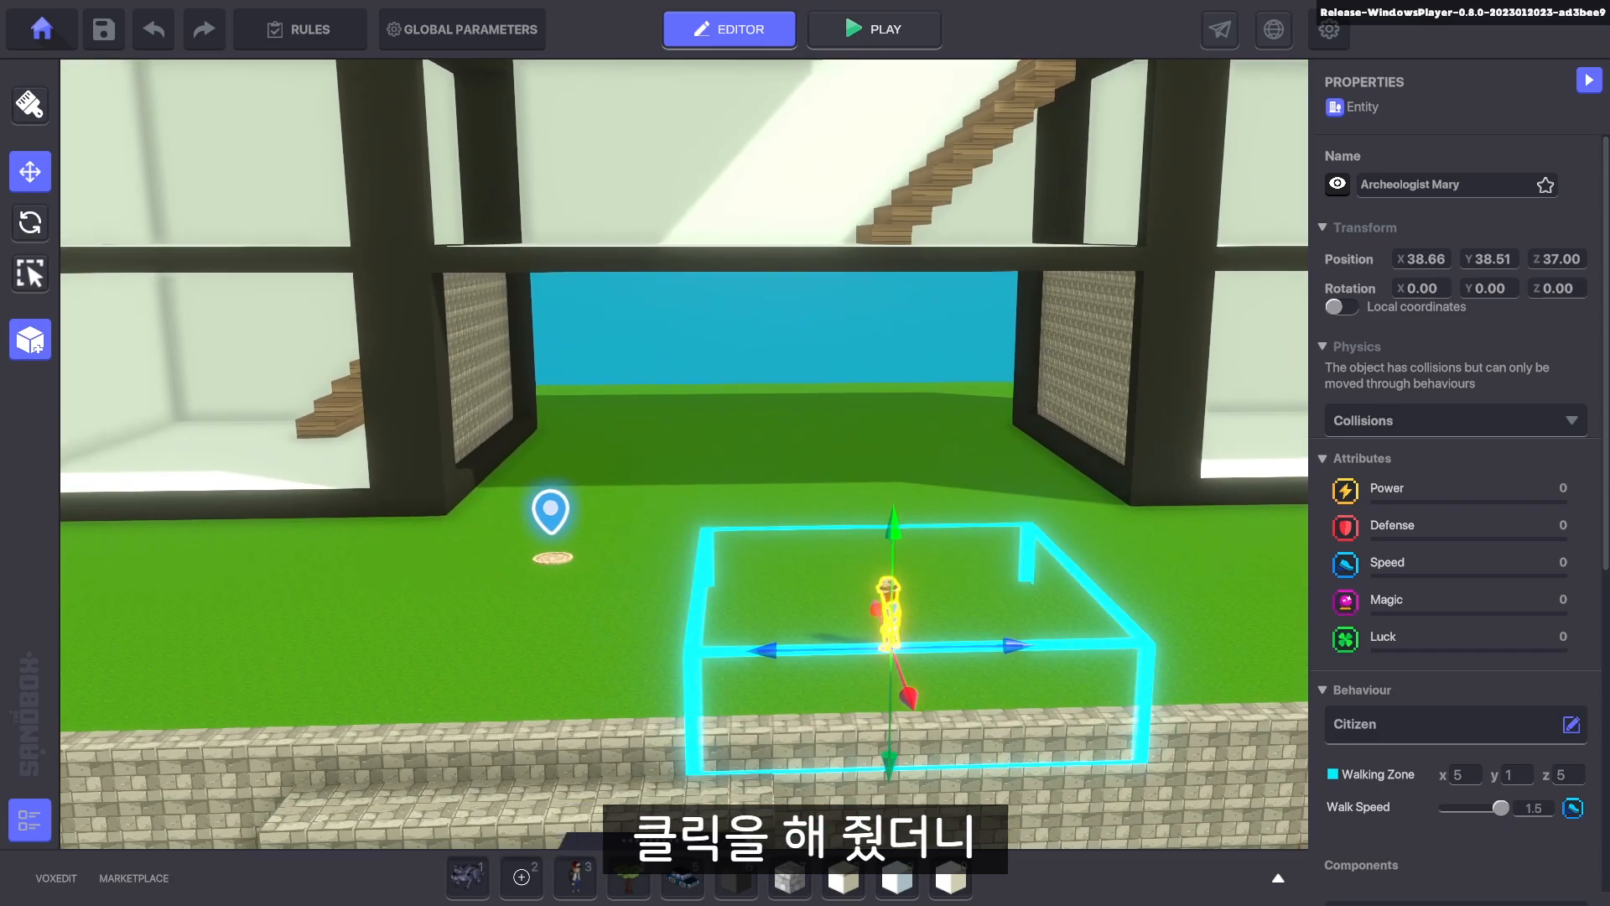
scroll(1455, 520, down, 2)
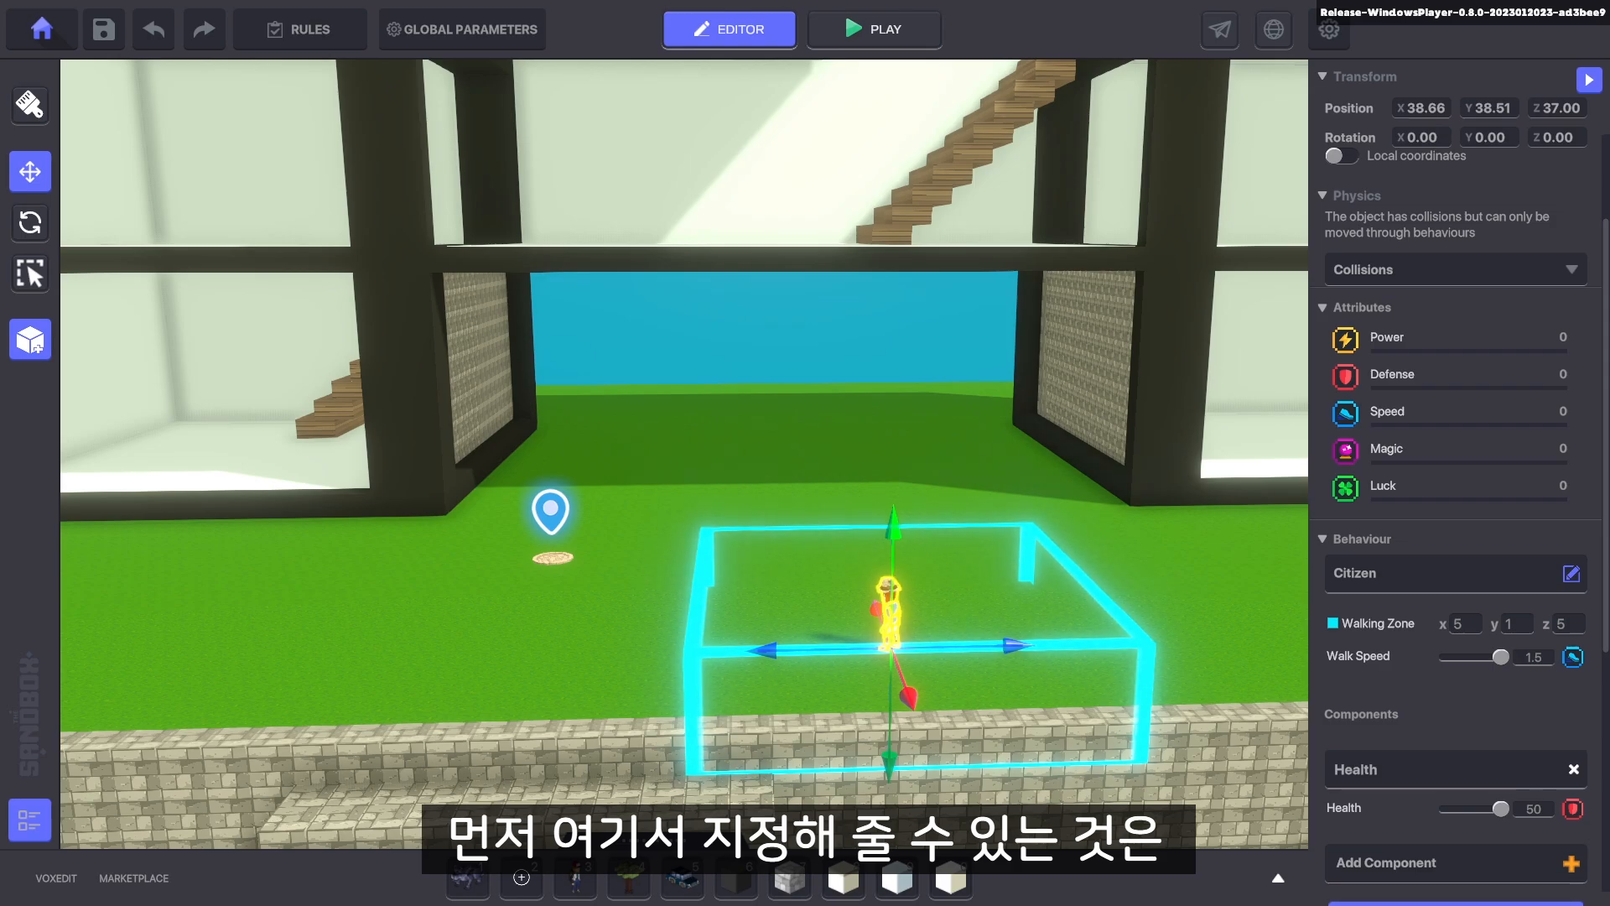
scroll(1456, 478, up, 1)
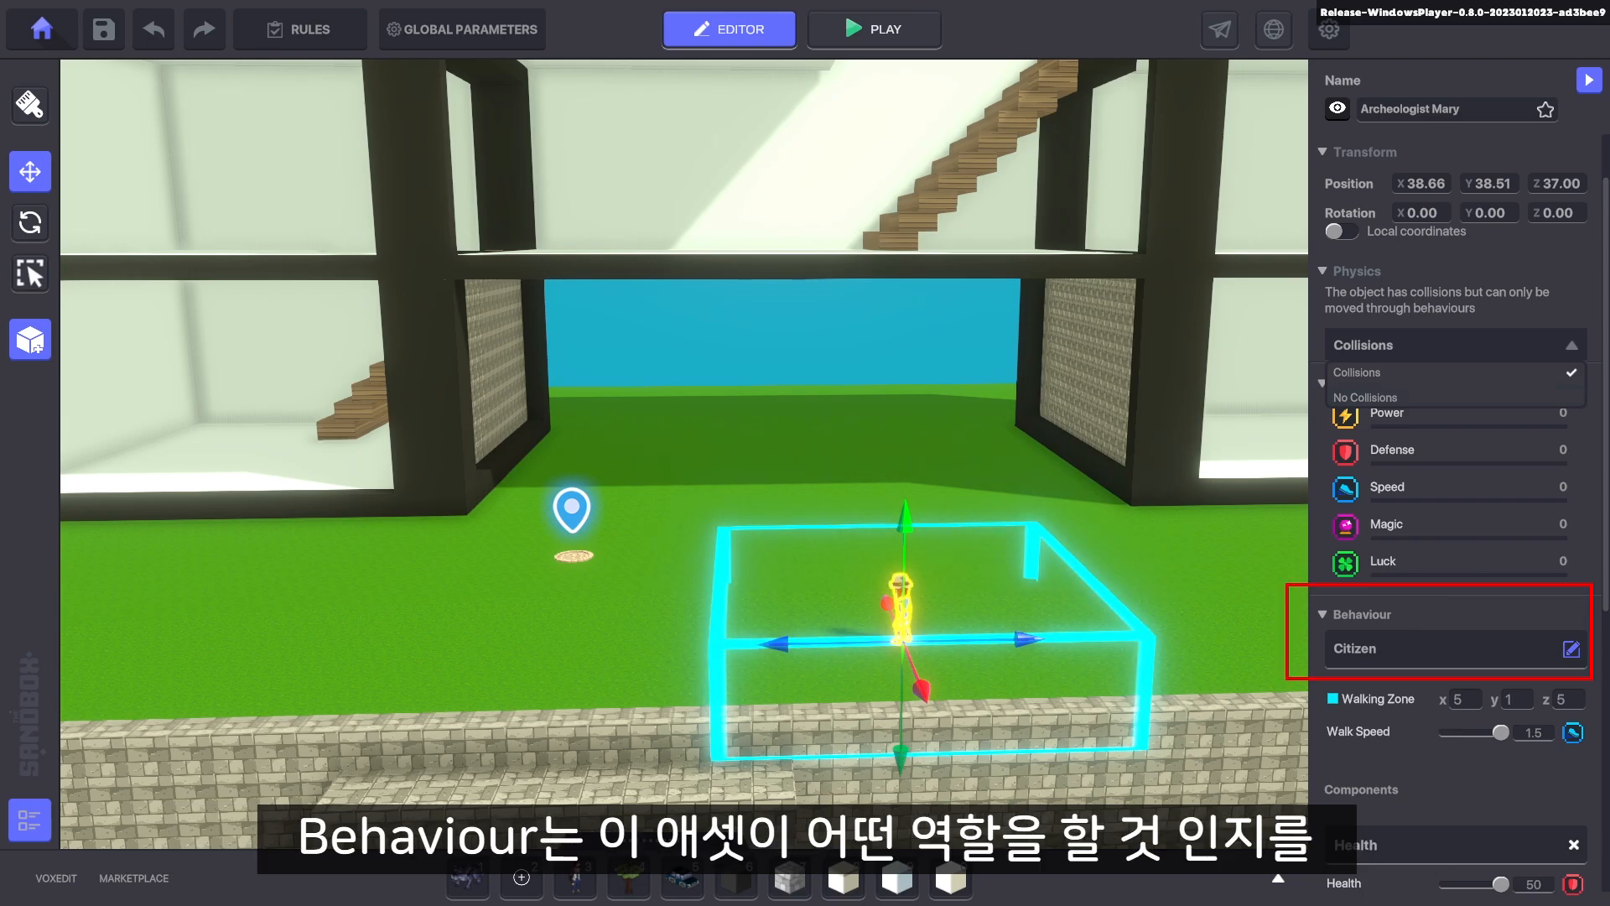
key(Escape)
Compare the Client Only and Synchronized behaviours and assign [SP] Animated Decoration to the character
click(1571, 649)
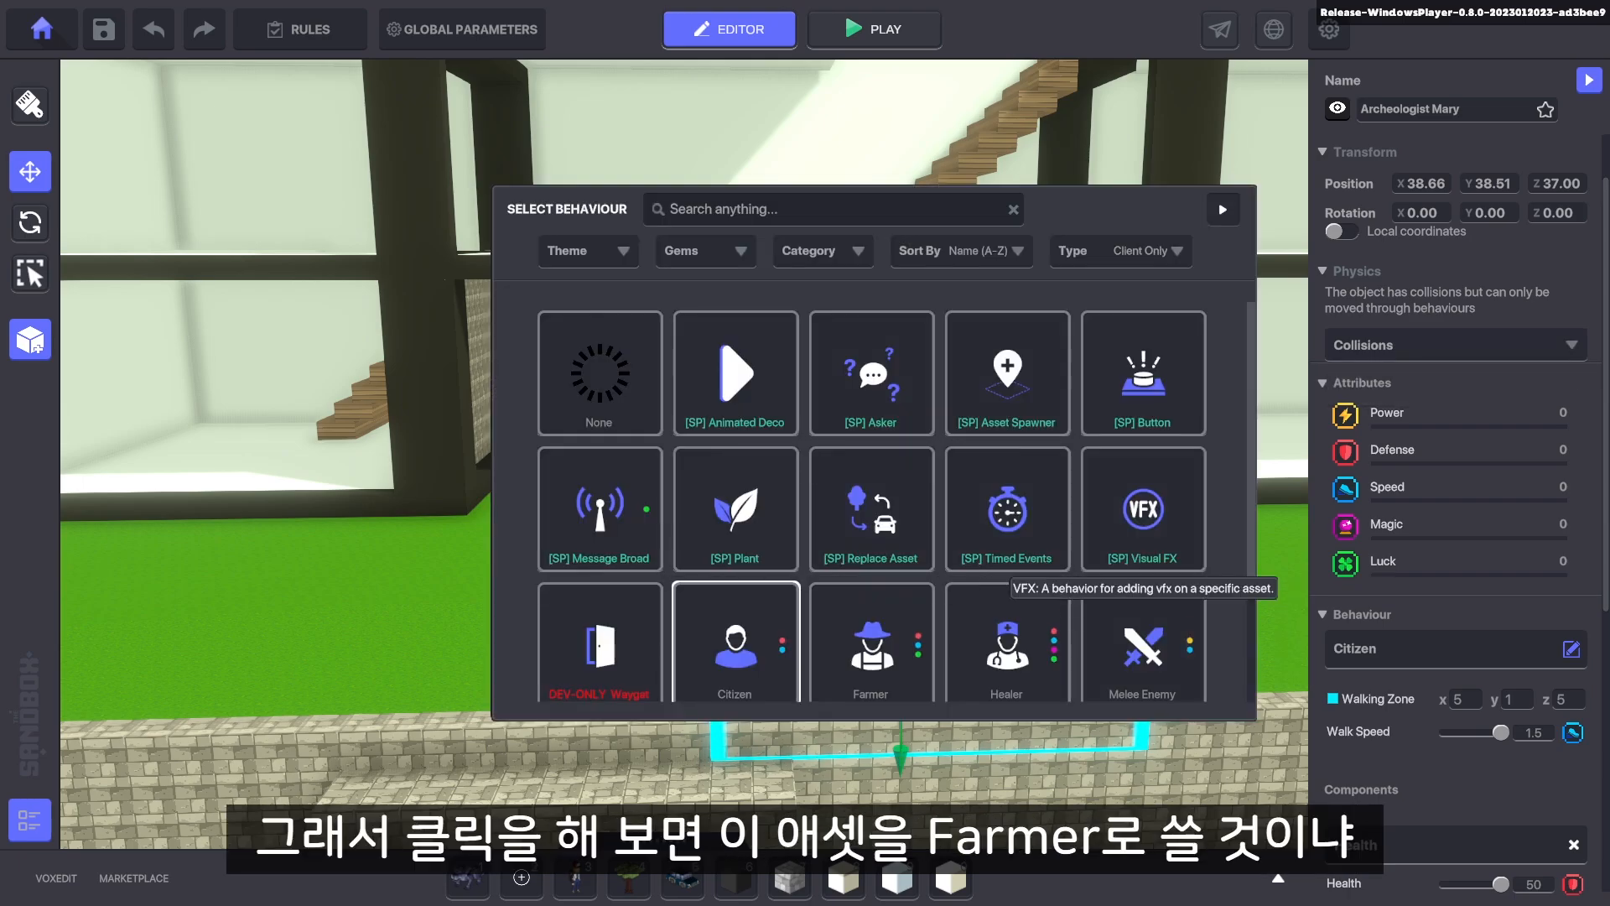
scroll(1141, 579, down, 2)
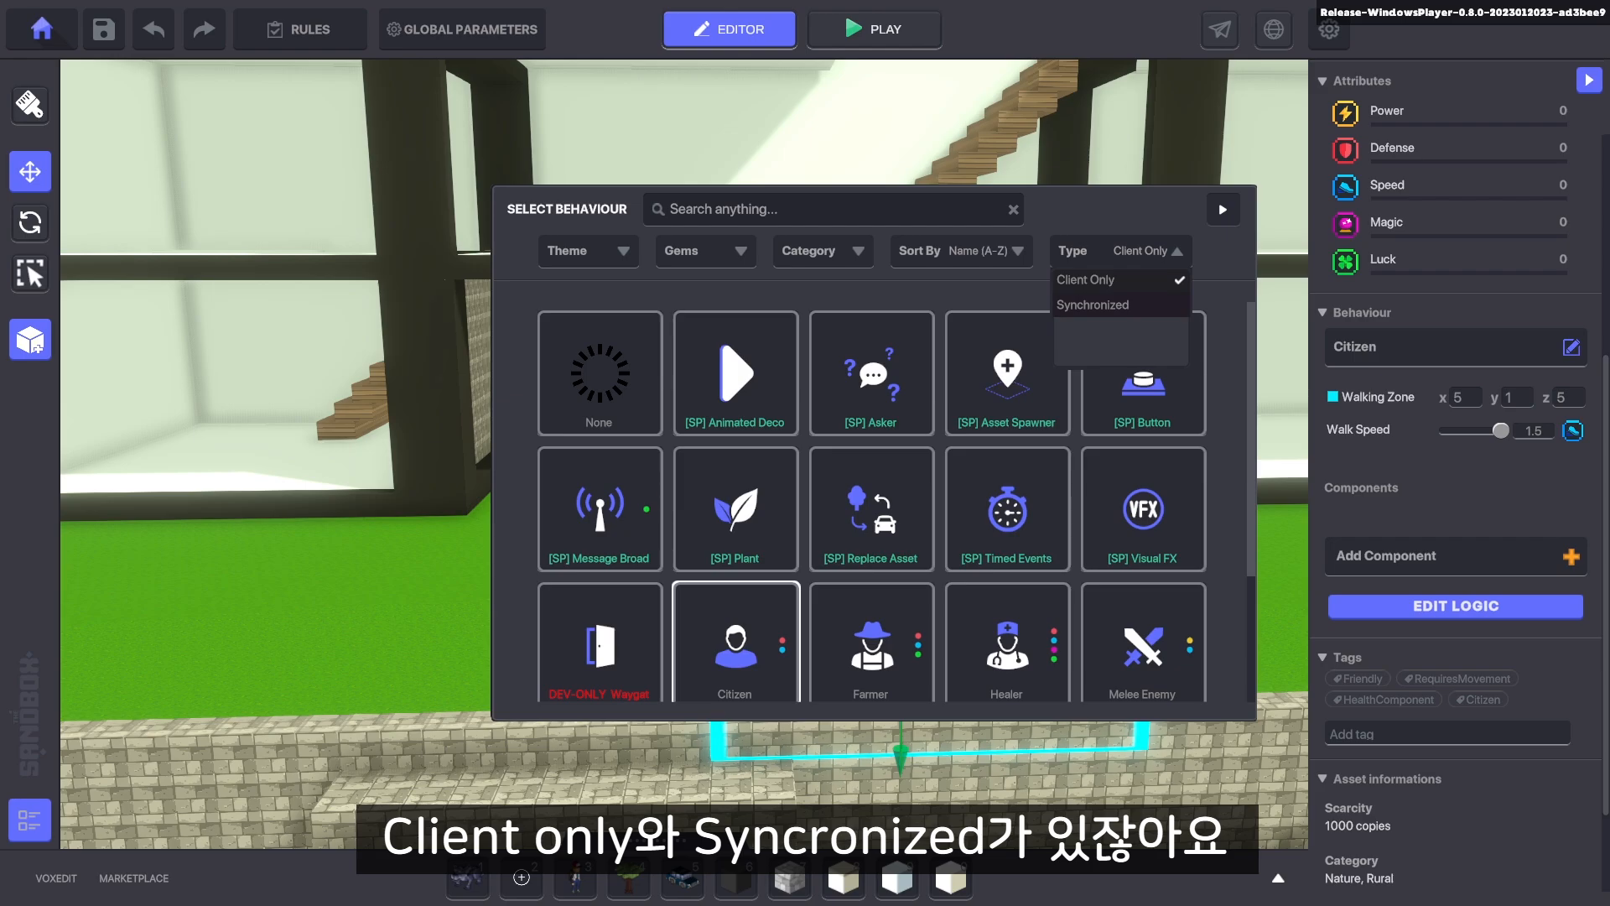
scroll(872, 501, down, 3)
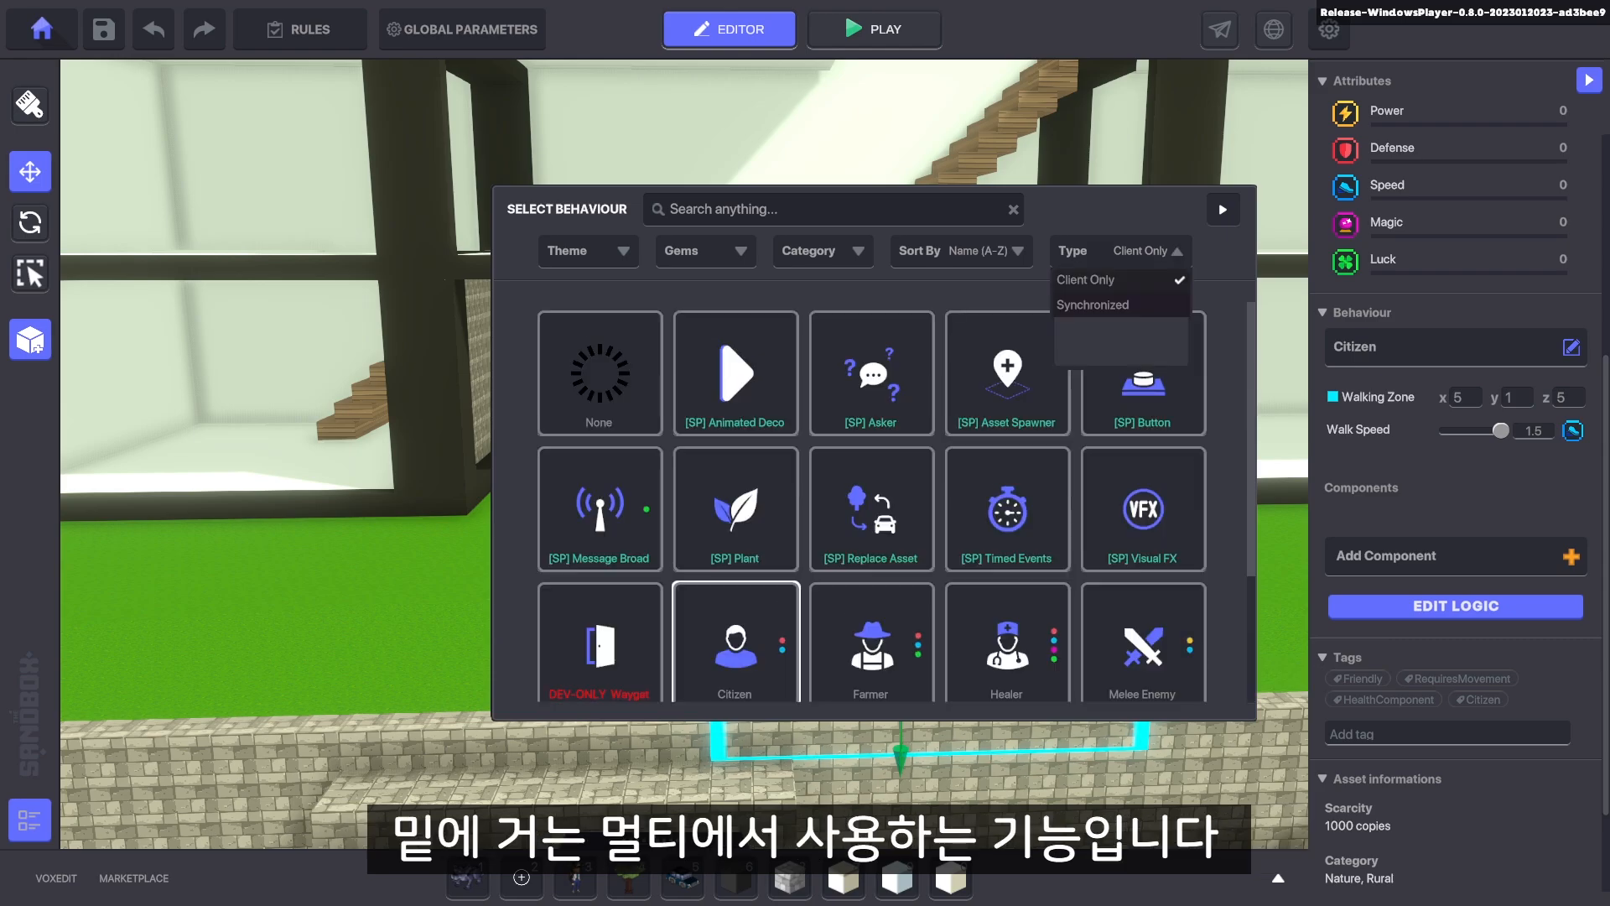
click(1115, 302)
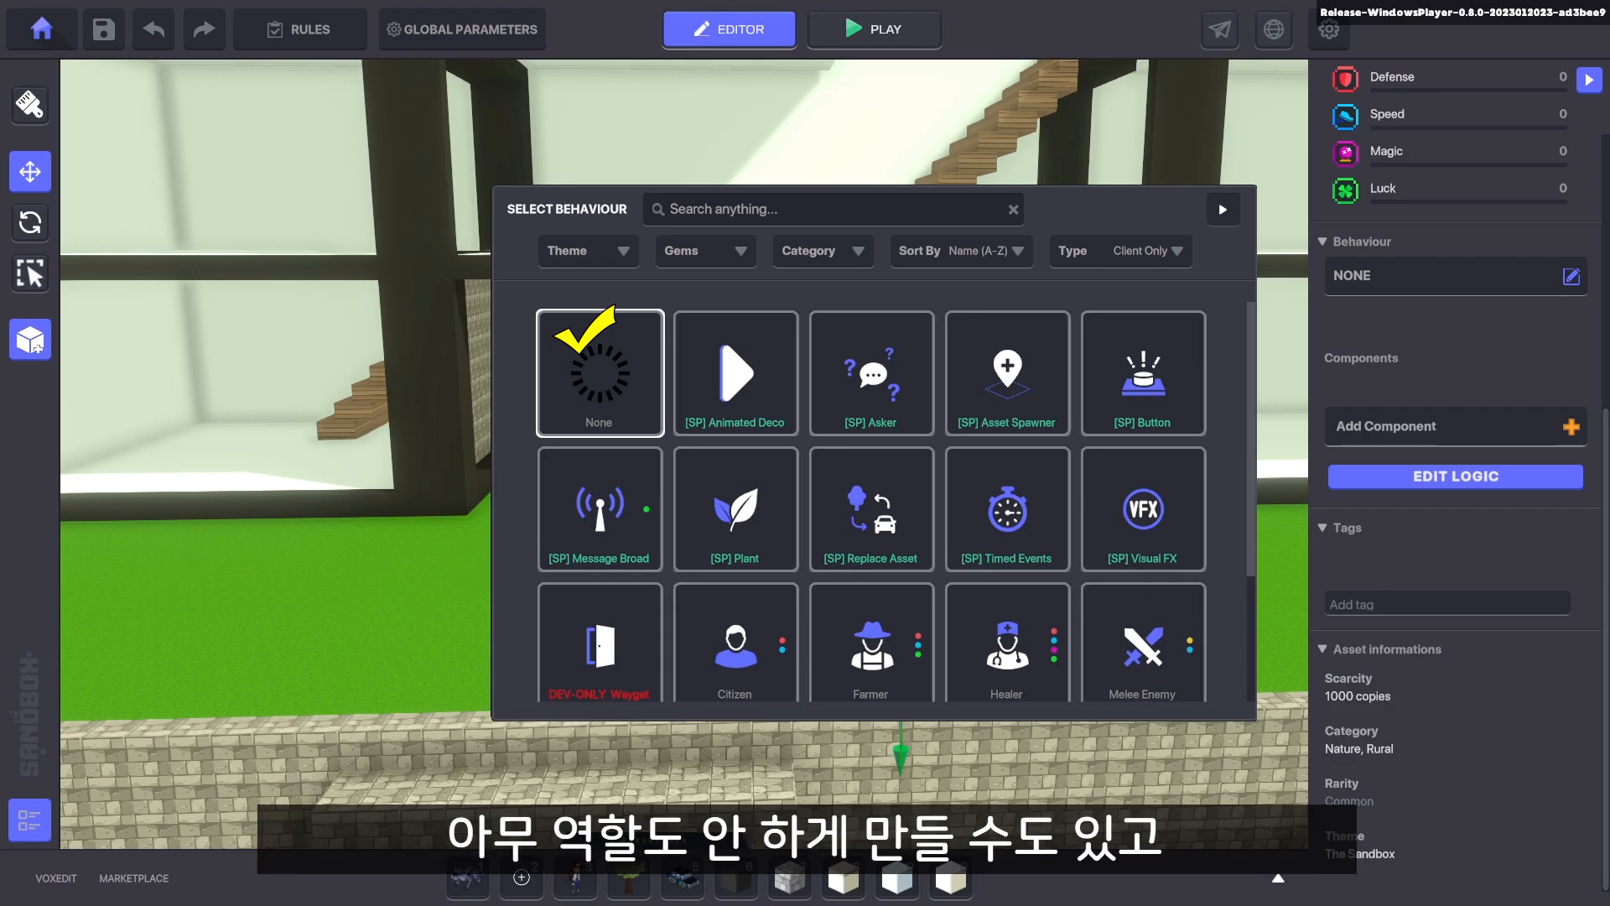
scroll(872, 504, down, 2)
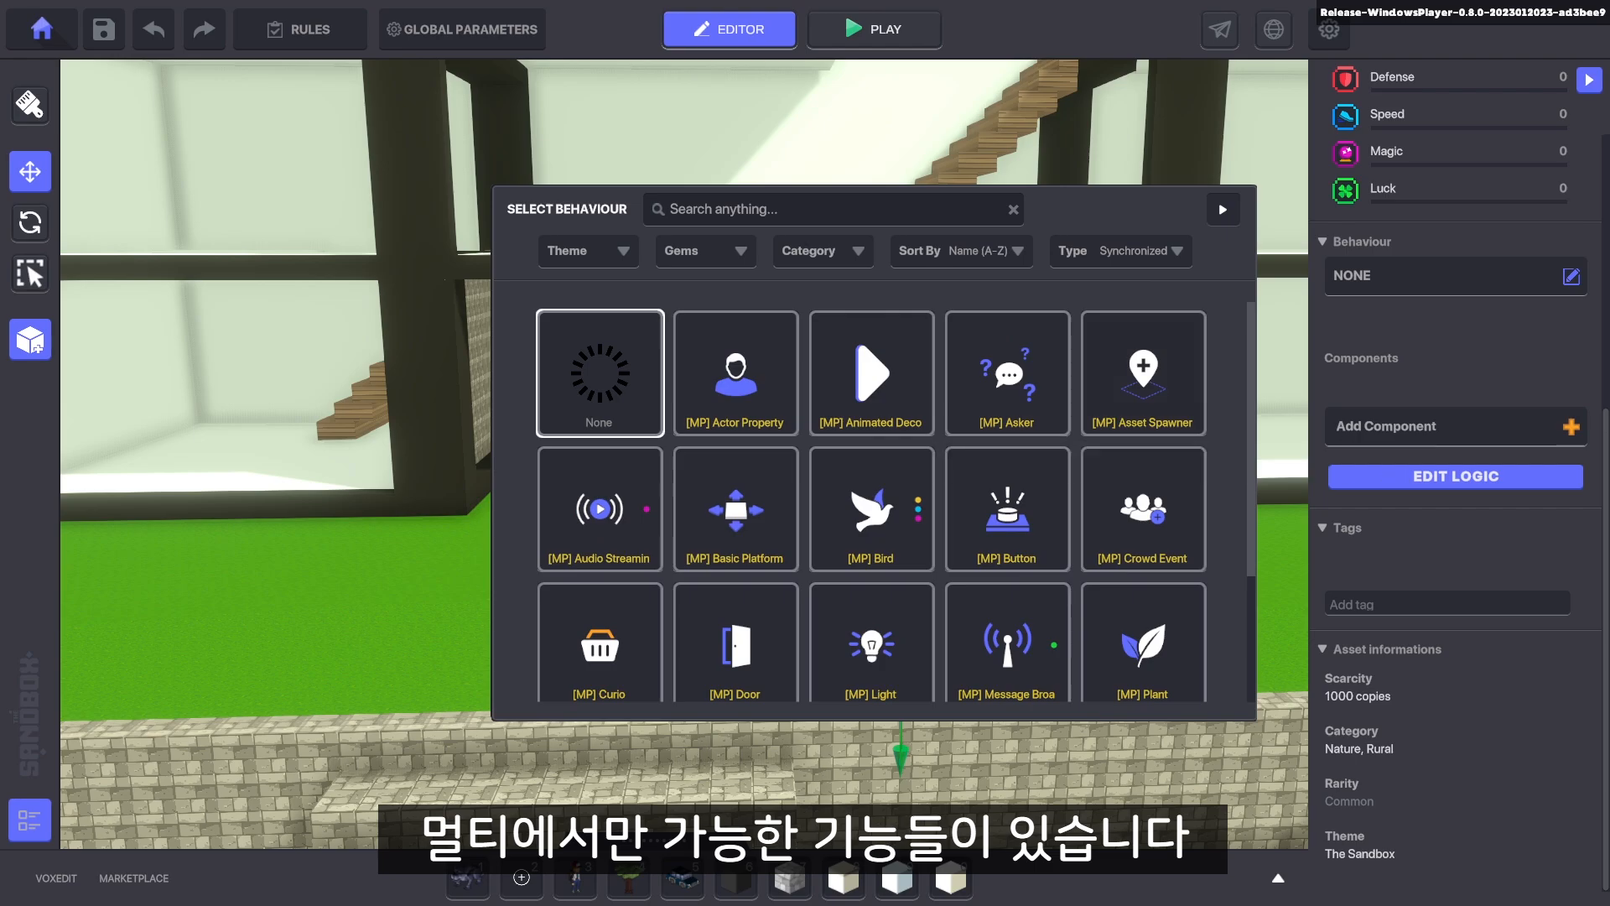
scroll(872, 503, down, 1)
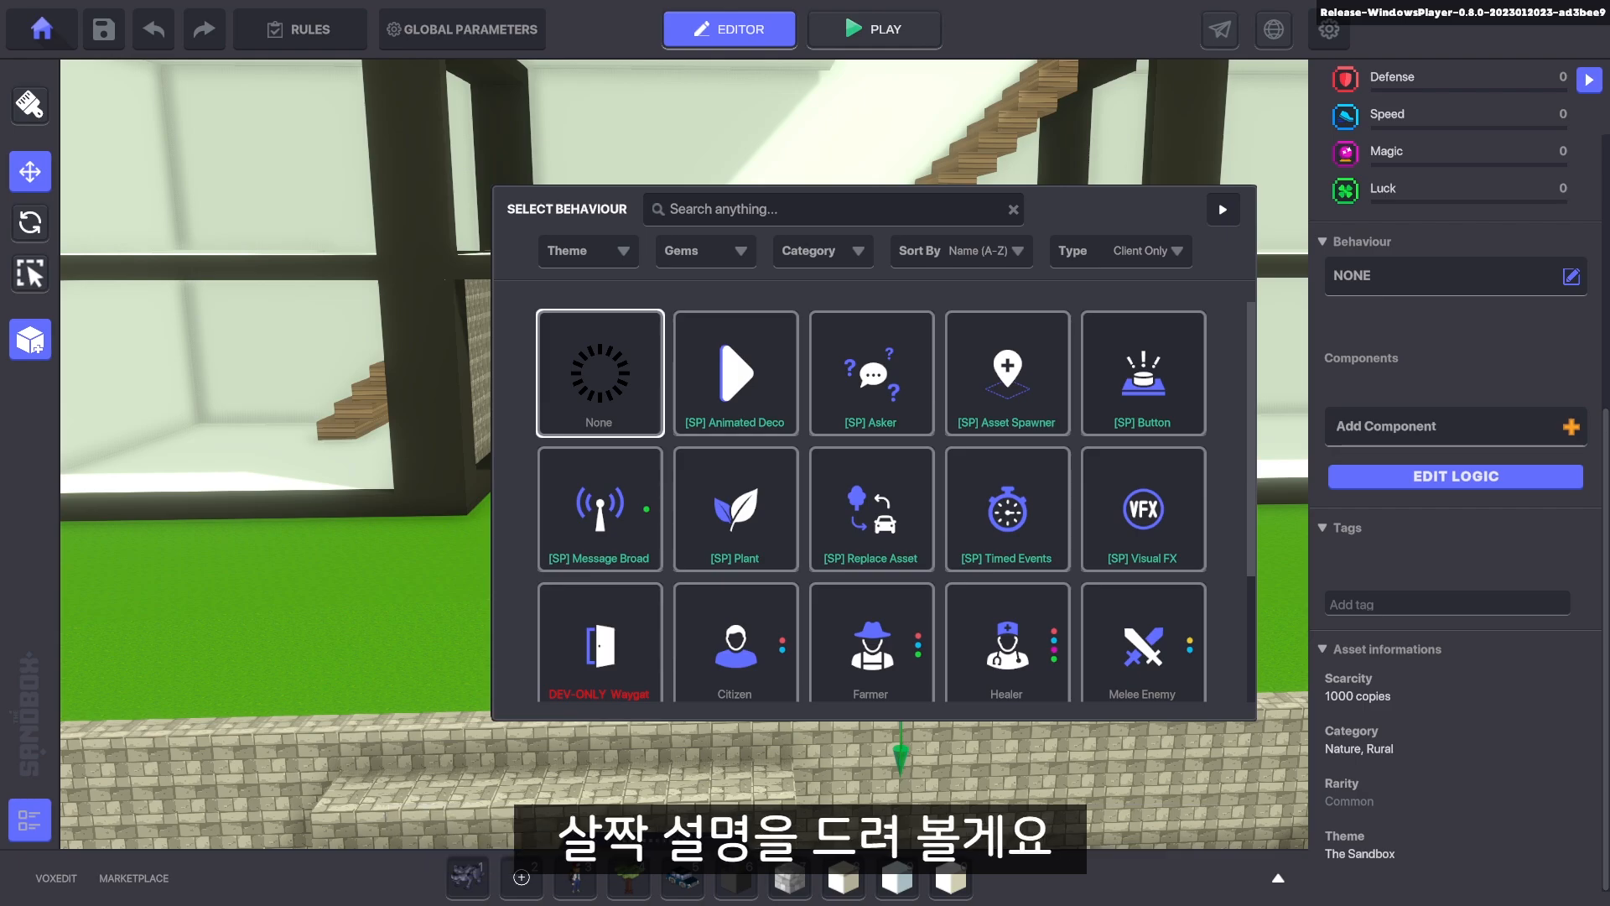
click(735, 373)
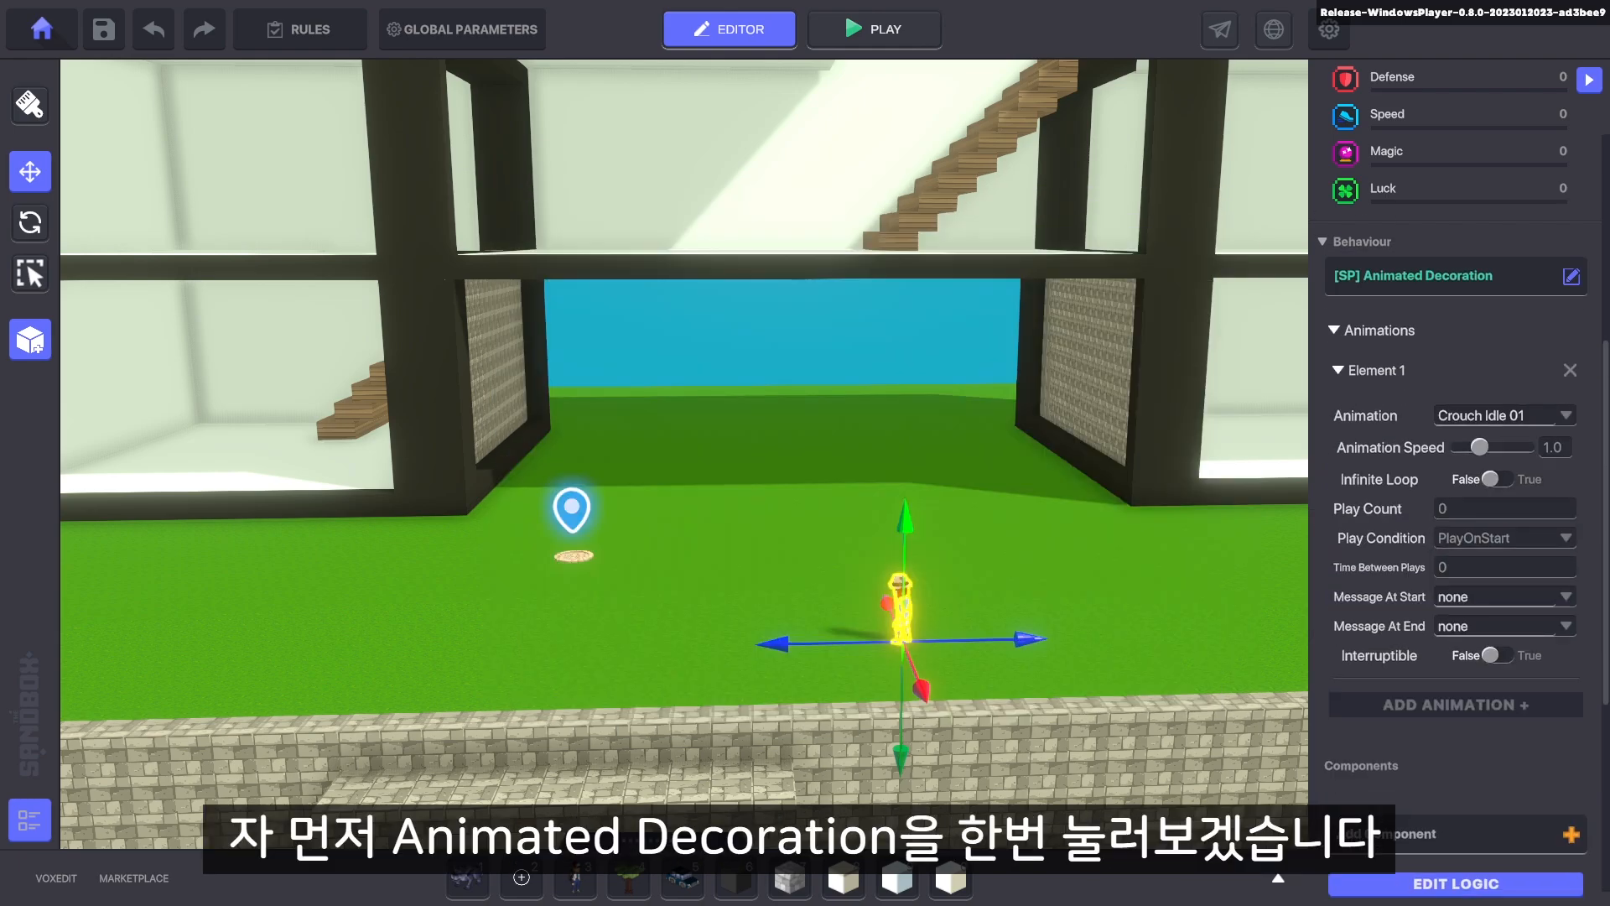
scroll(1383, 538, down, 1)
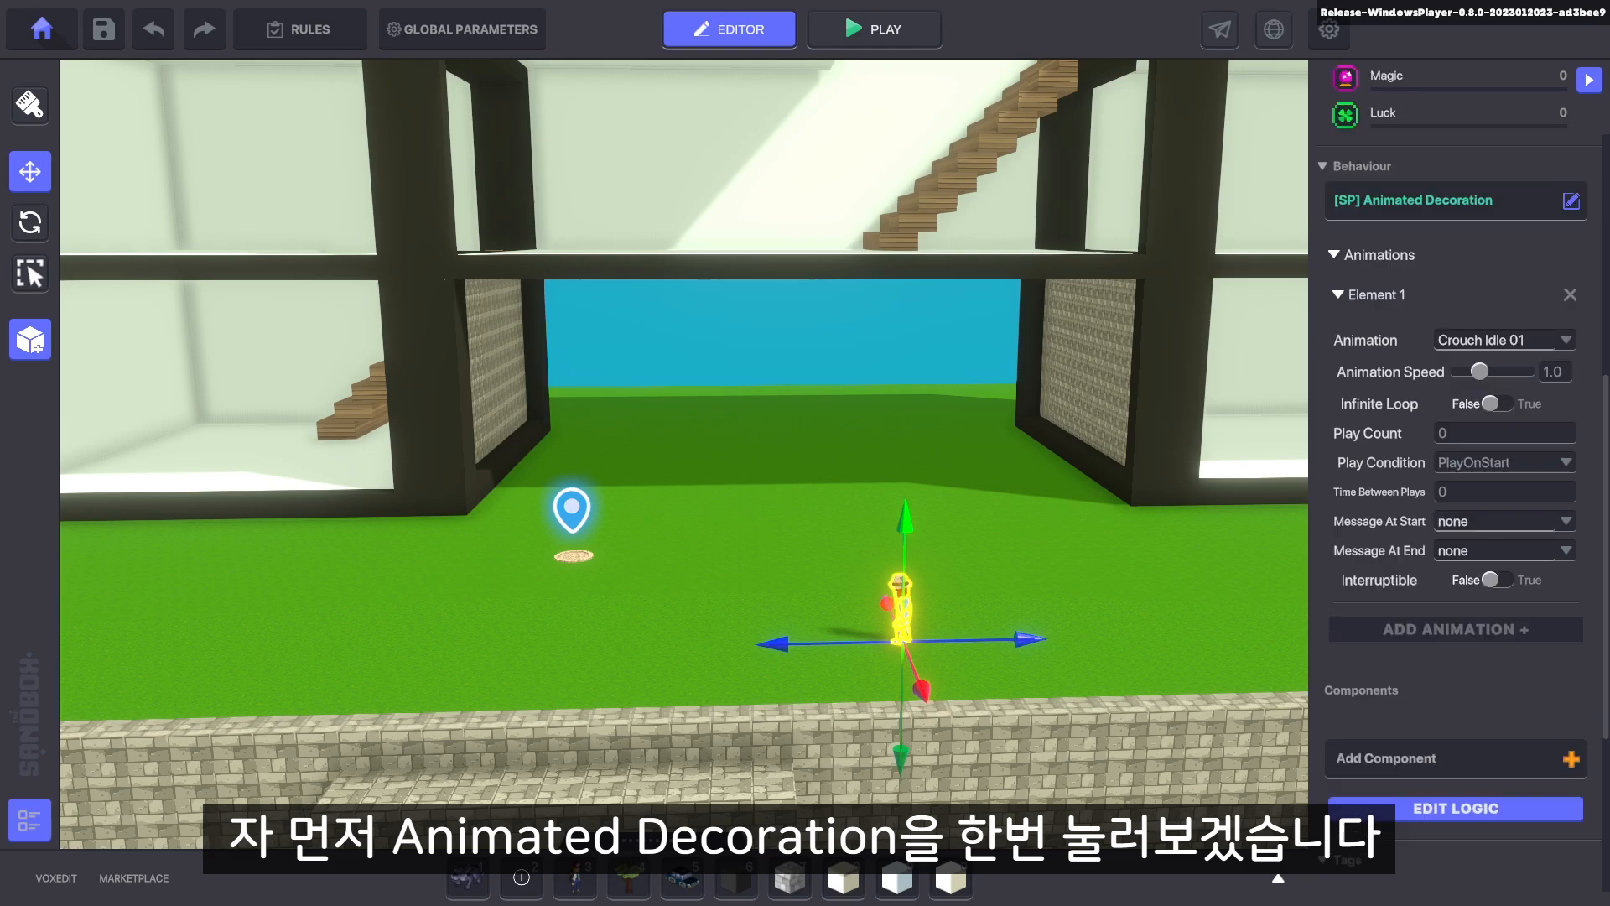
Set the character's first animation element to Talk 01 with a play count of 5
key(w)
key(d)
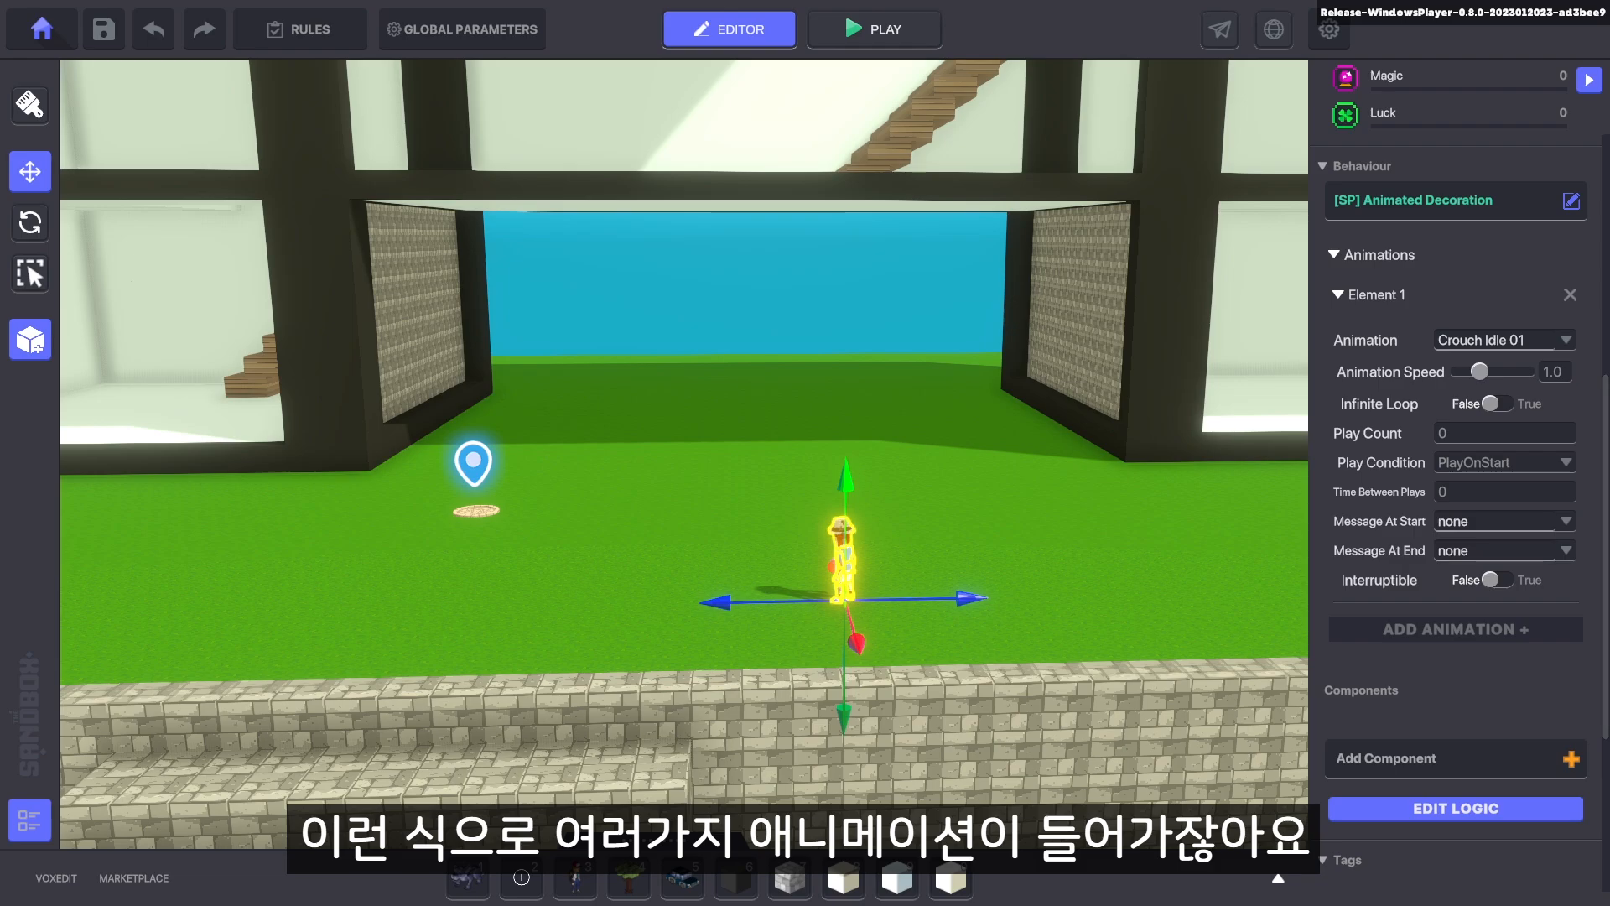
click(1505, 339)
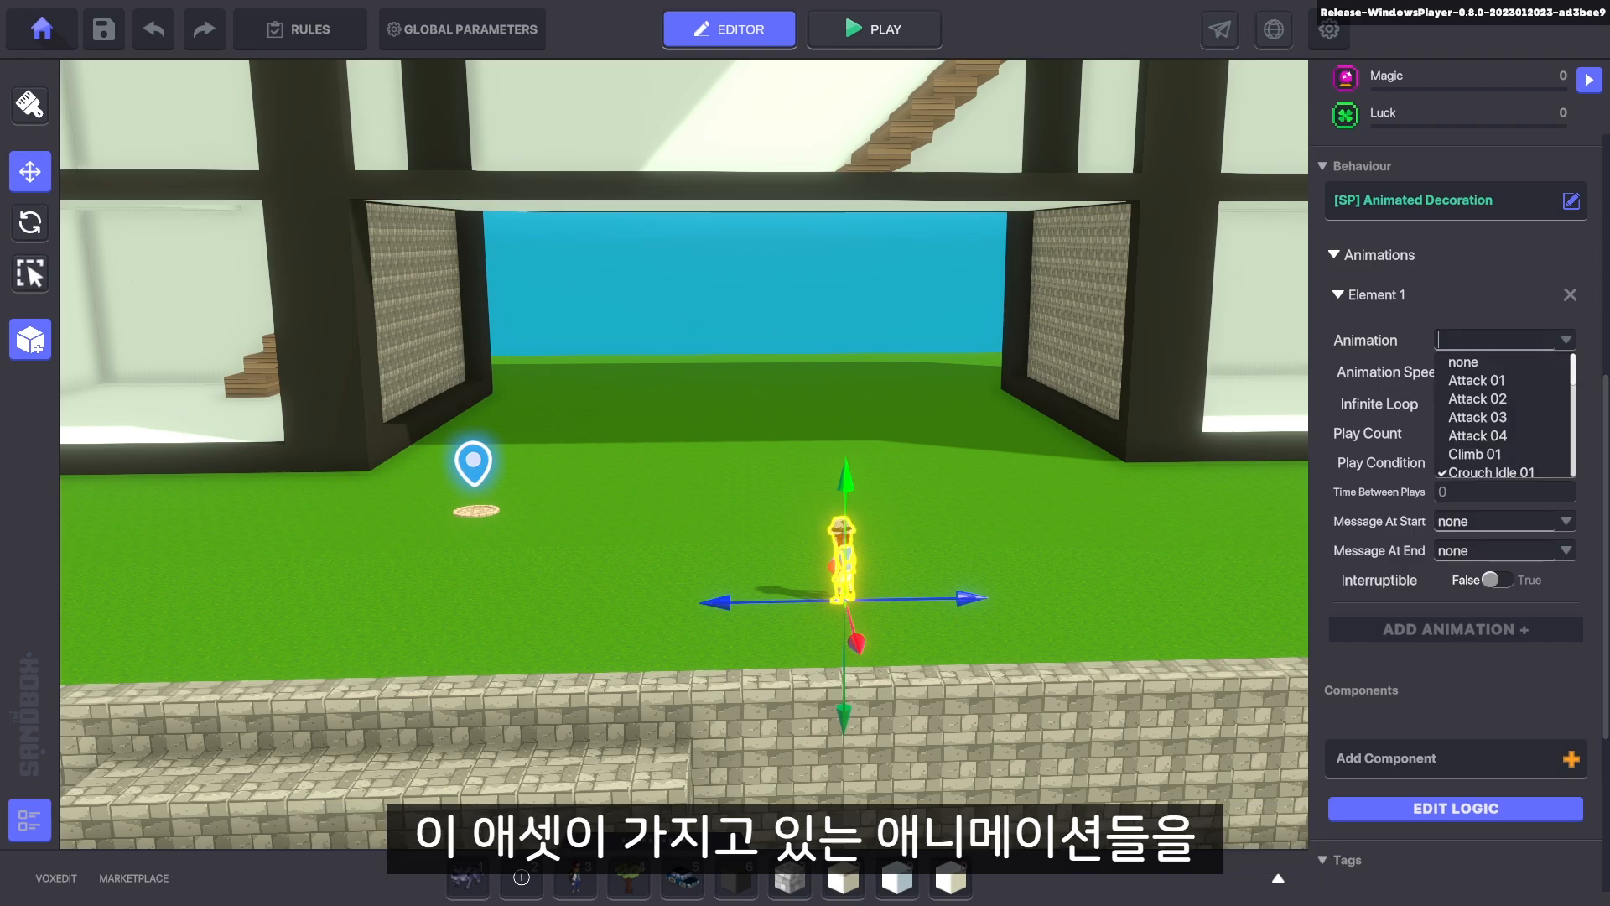
scroll(1504, 414, down, 3)
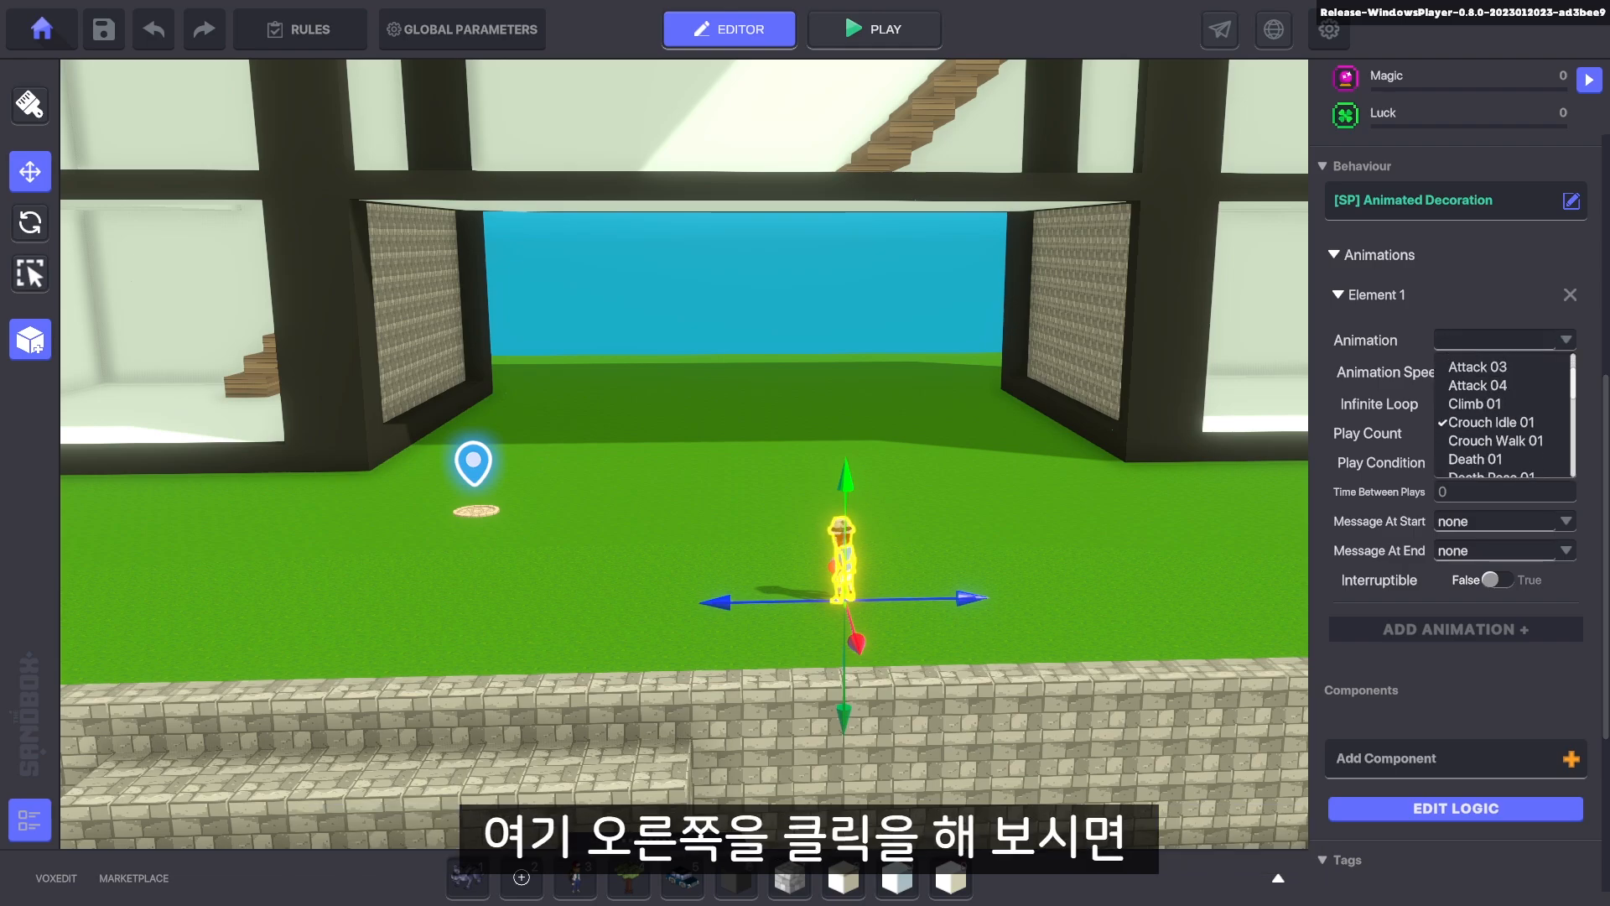
scroll(1503, 414, up, 10)
scroll(1503, 414, down, 8)
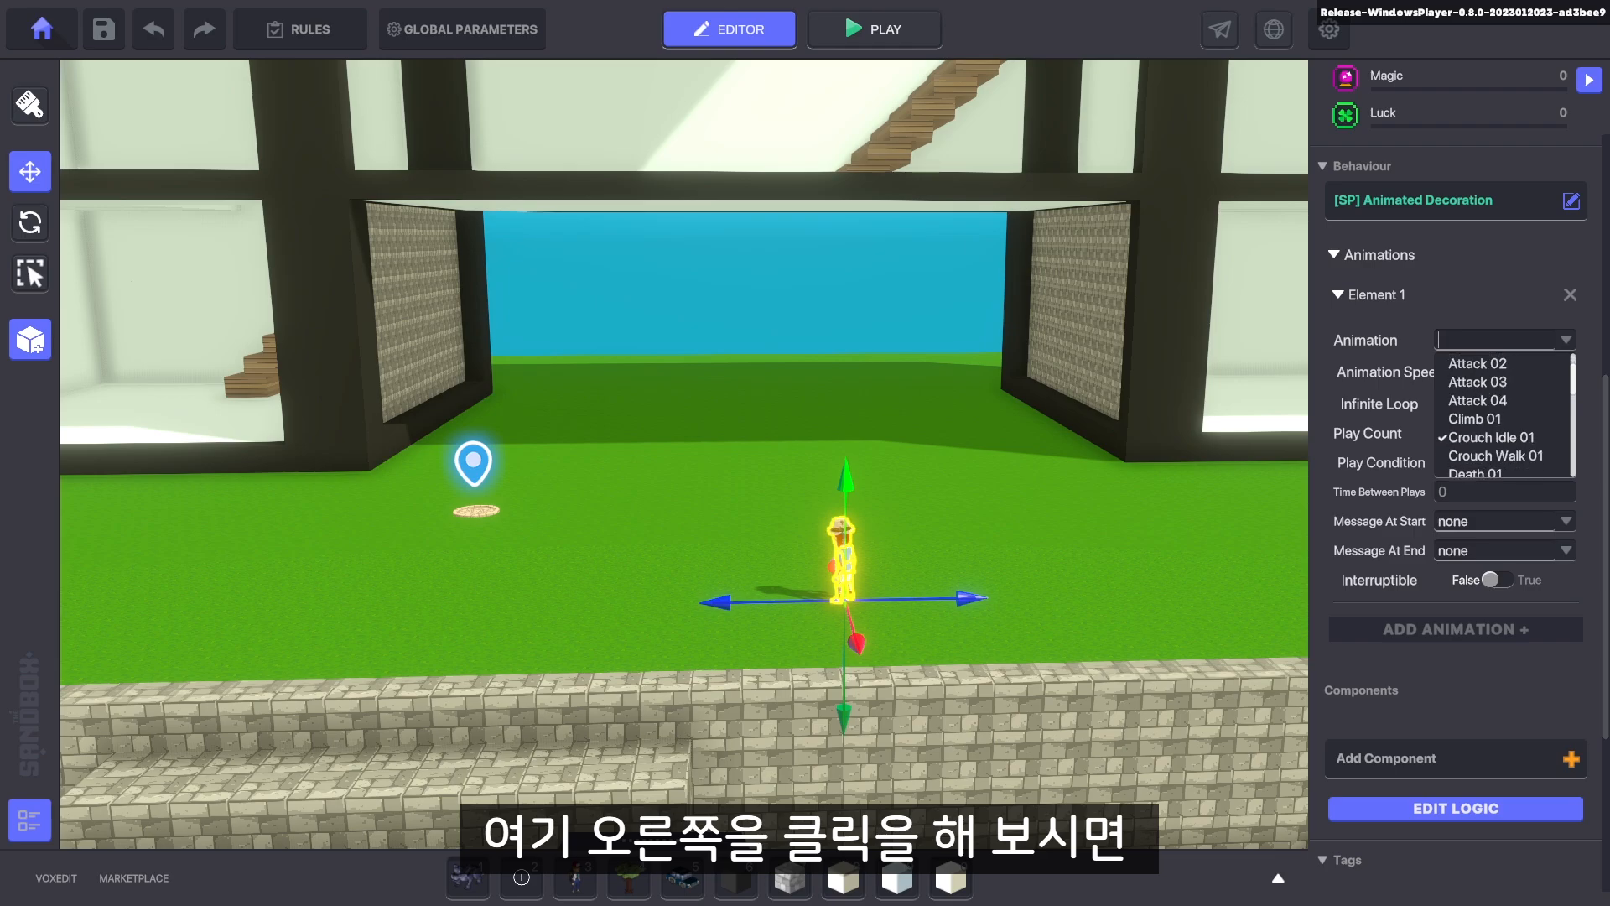
scroll(1504, 414, down, 4)
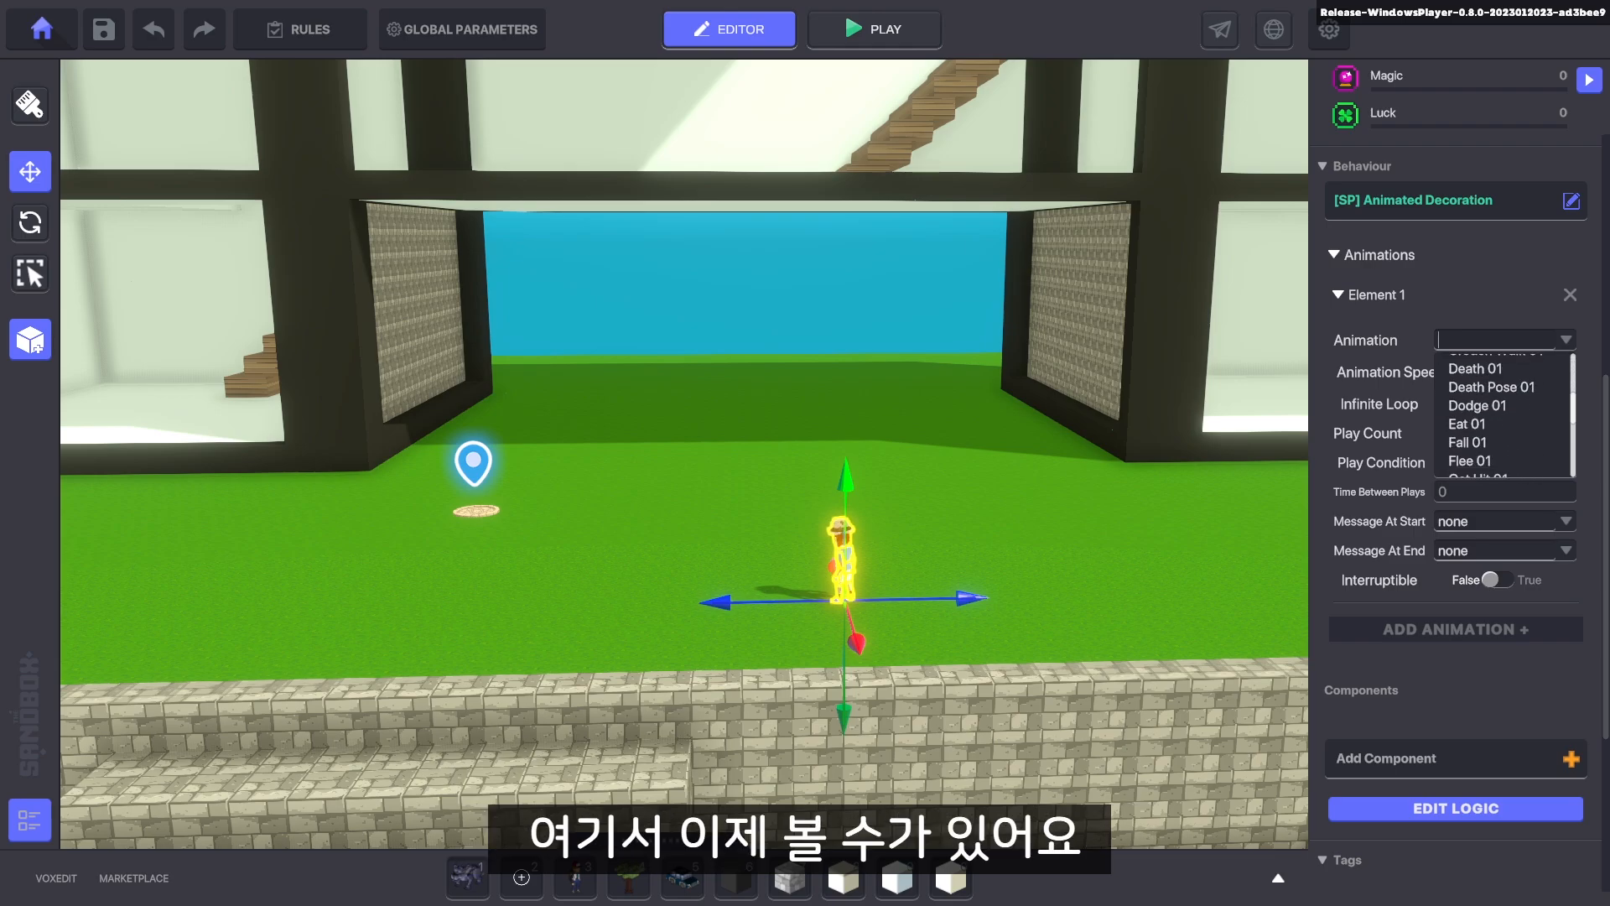
scroll(1504, 414, down, 5)
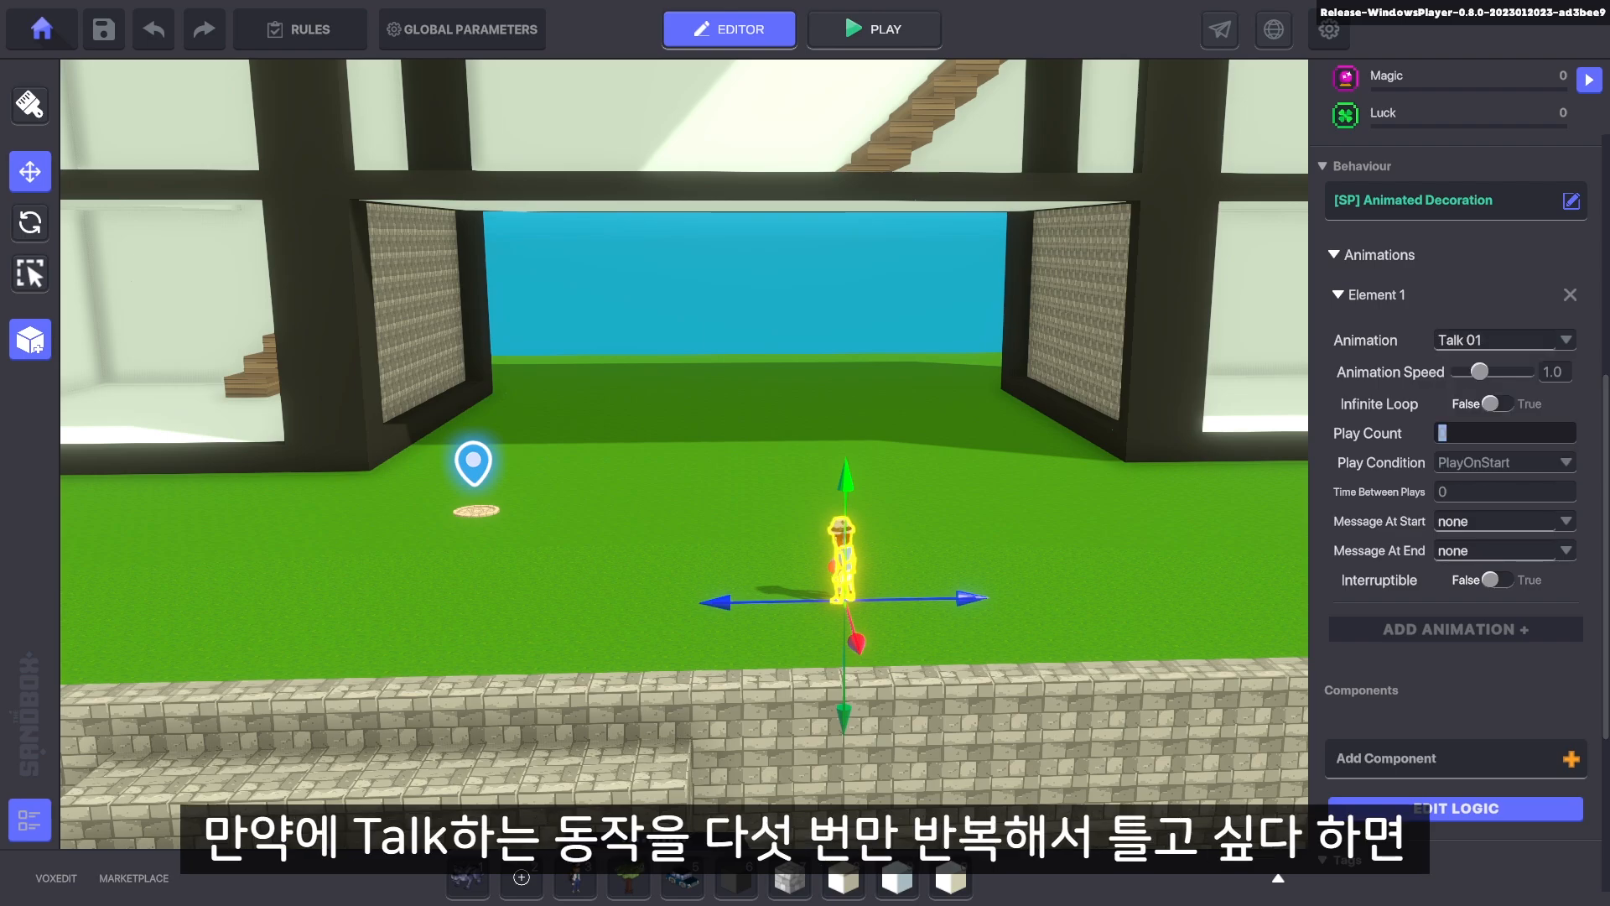
text(5)
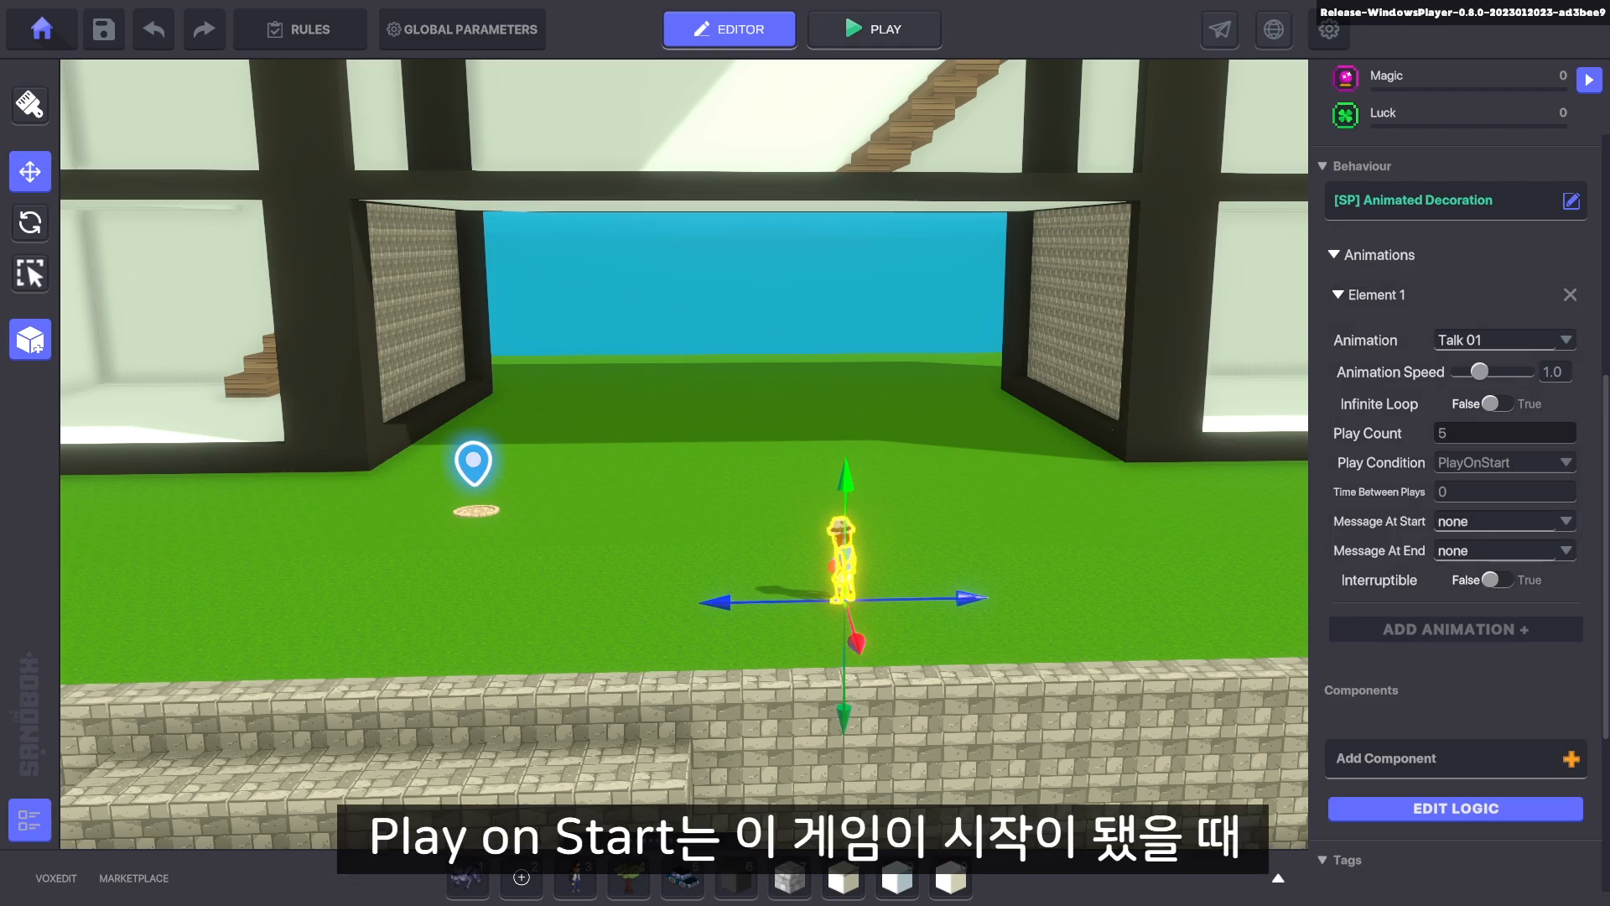
Set the animation's play condition to PlayOnDetectPlayer and move the character away from the pool wall toward the house
click(1504, 463)
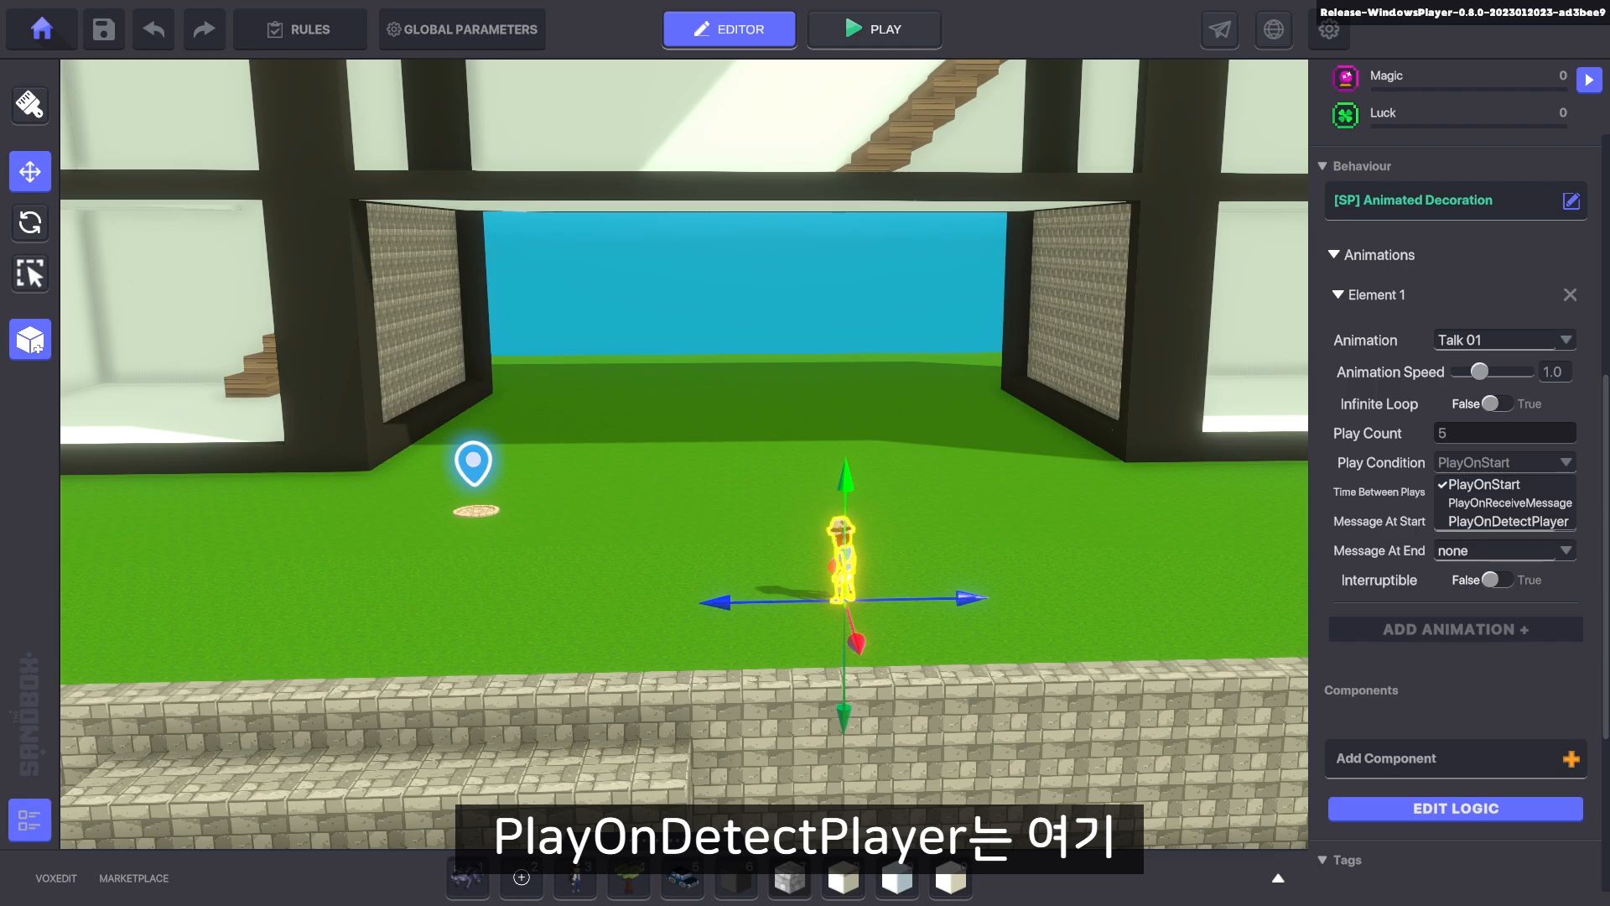
click(1484, 521)
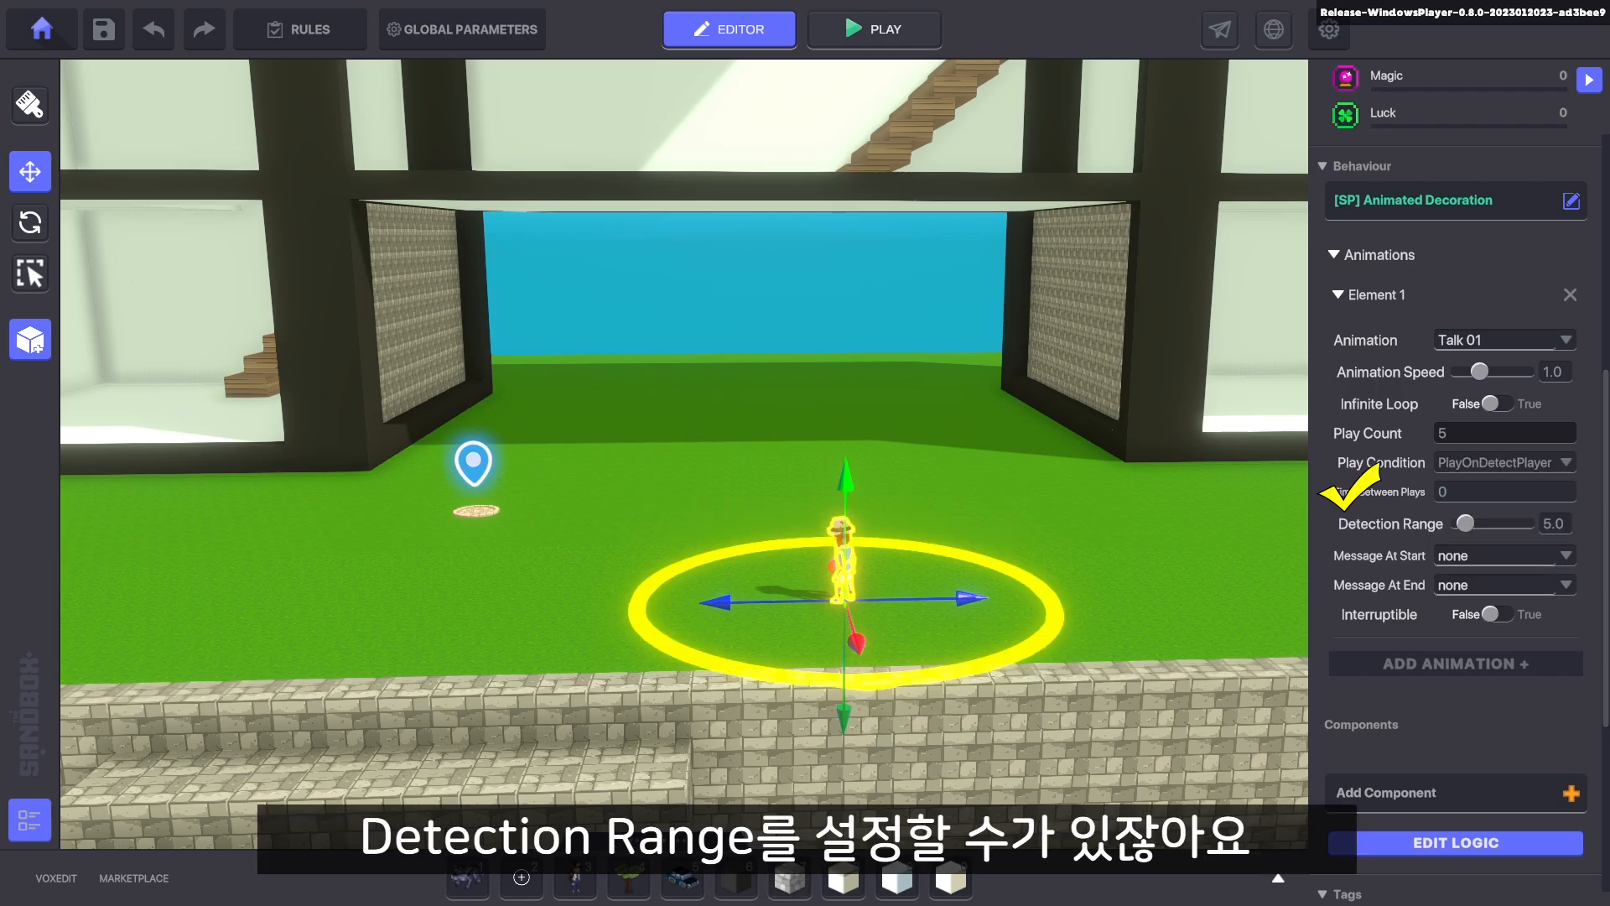
middle_drag(845, 600, 825, 592)
right_drag(826, 592, 830, 656)
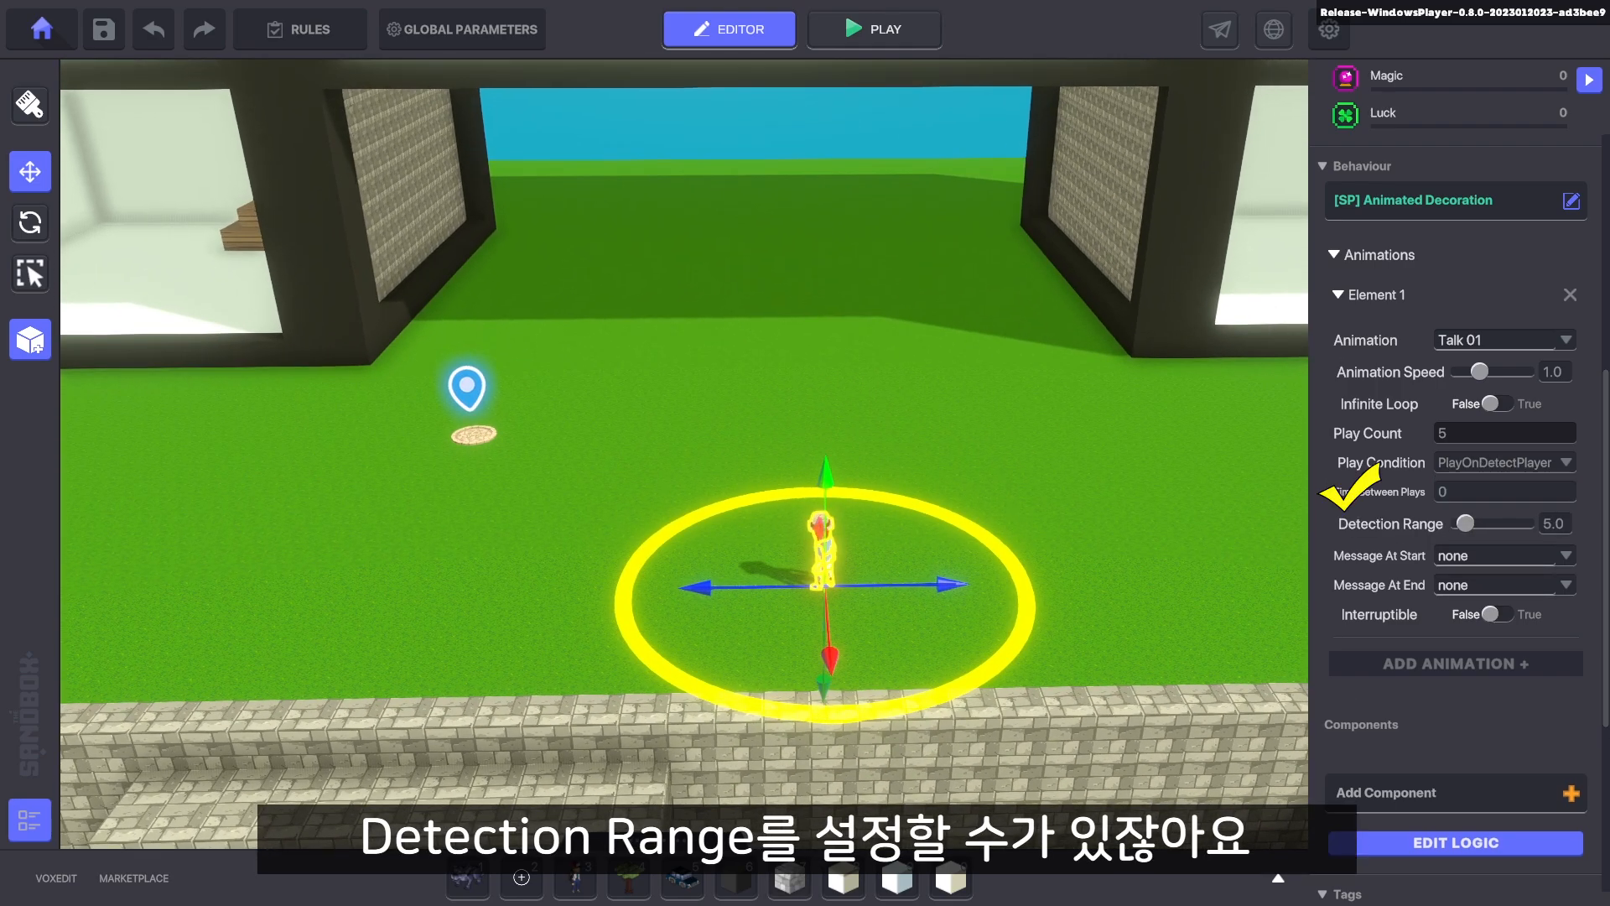
drag(829, 655, 826, 592)
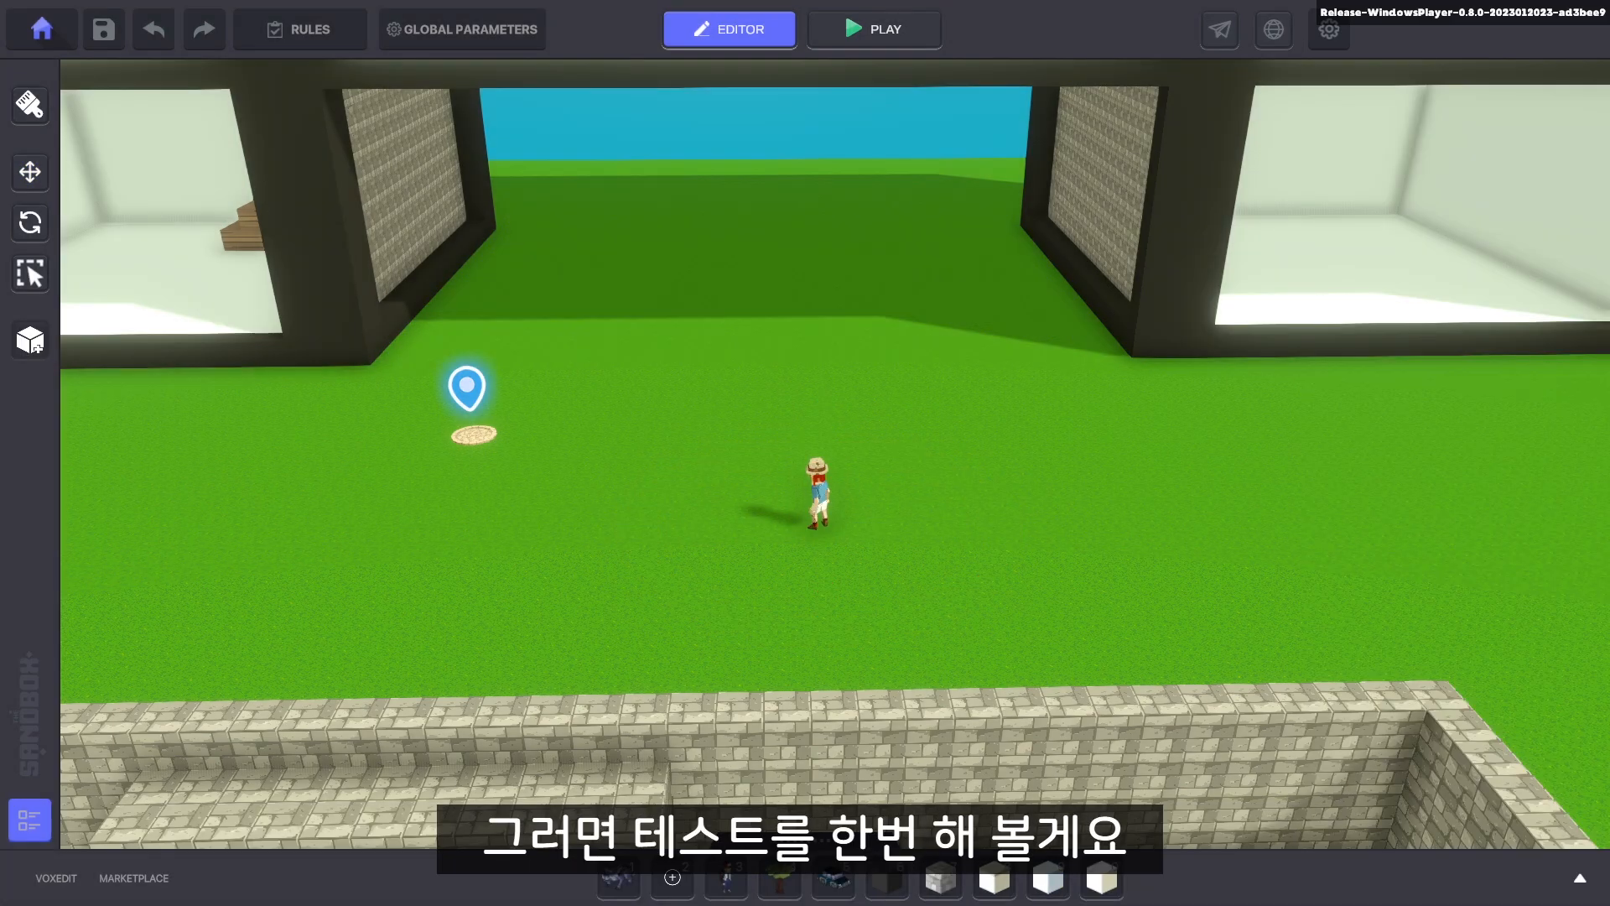
Play-test the game and walk the avatar up to Archeologist Mary to check the player-detection animation
click(875, 29)
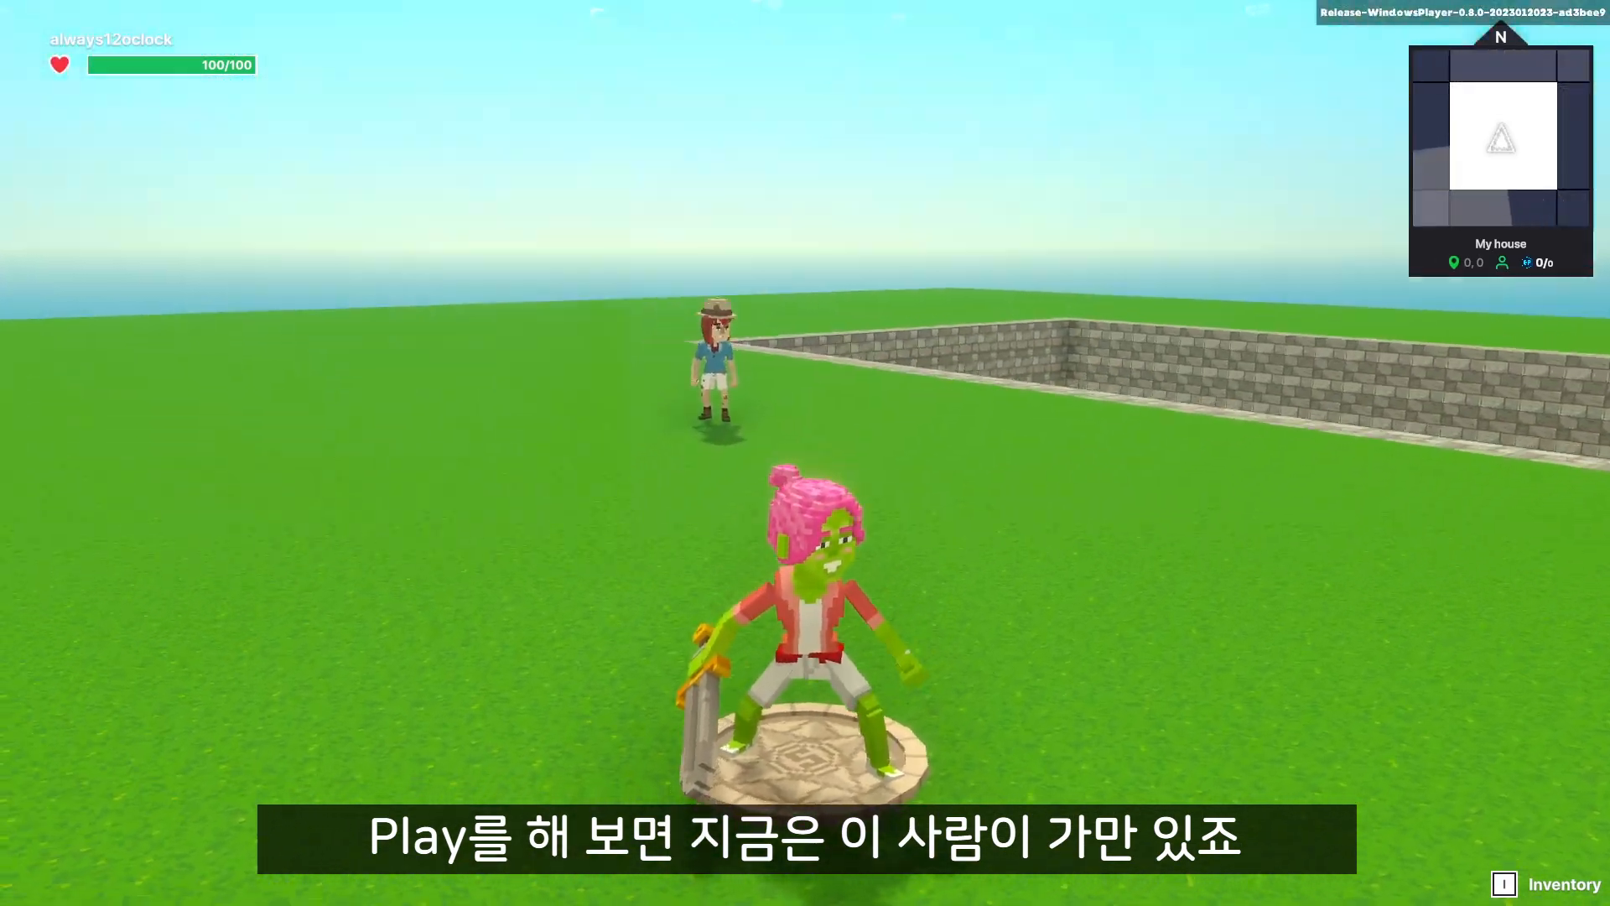
key(w)
key(w)
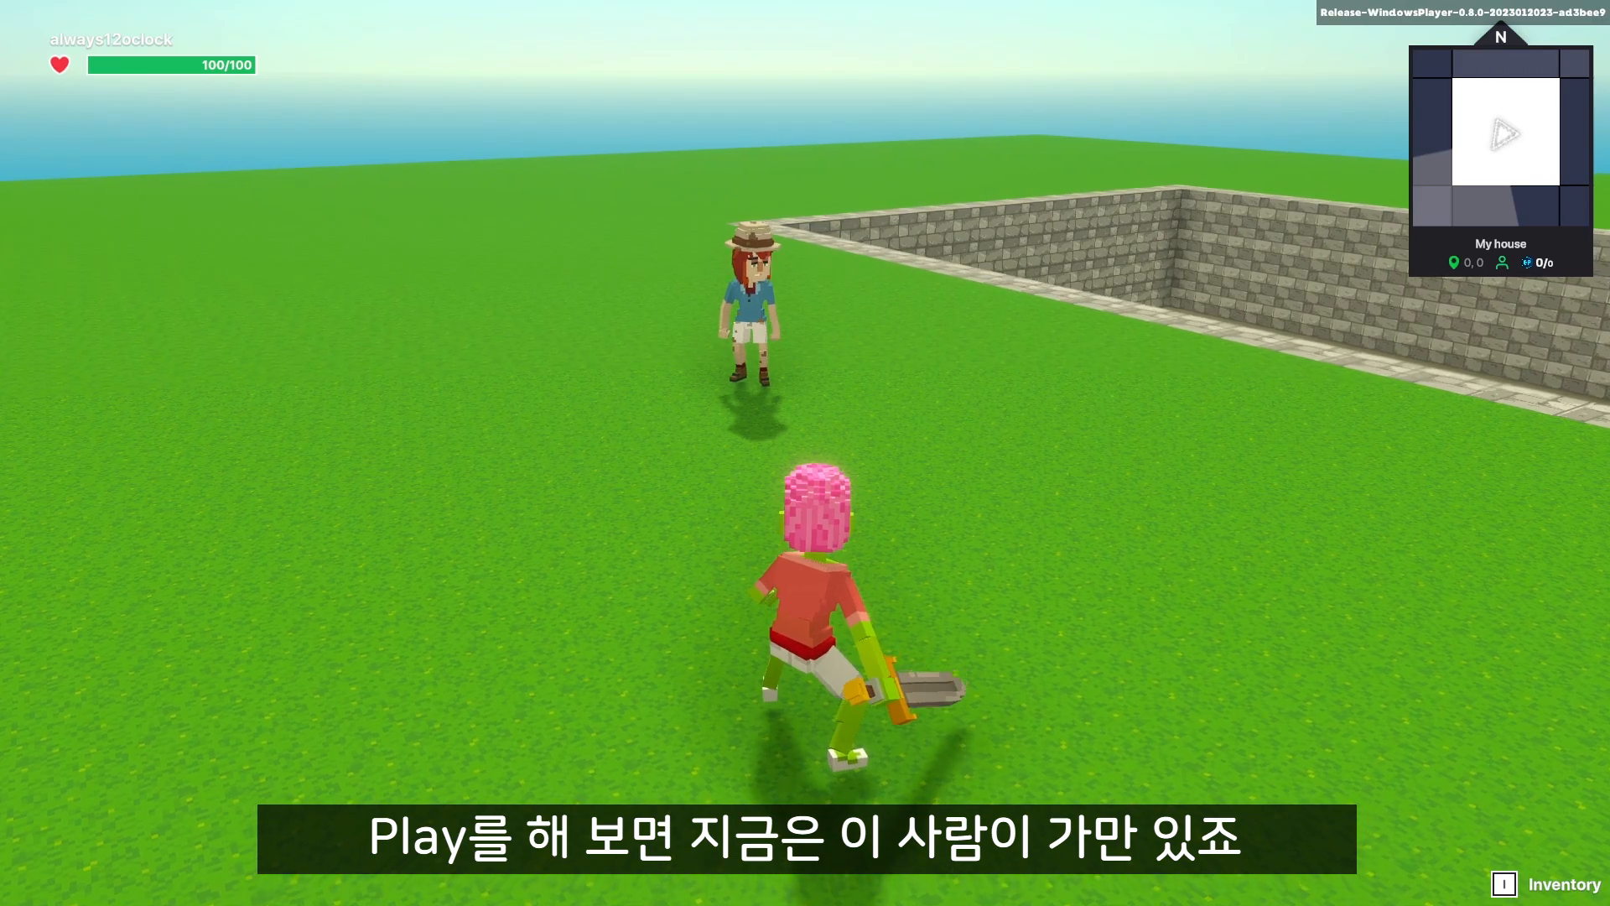
key(w)
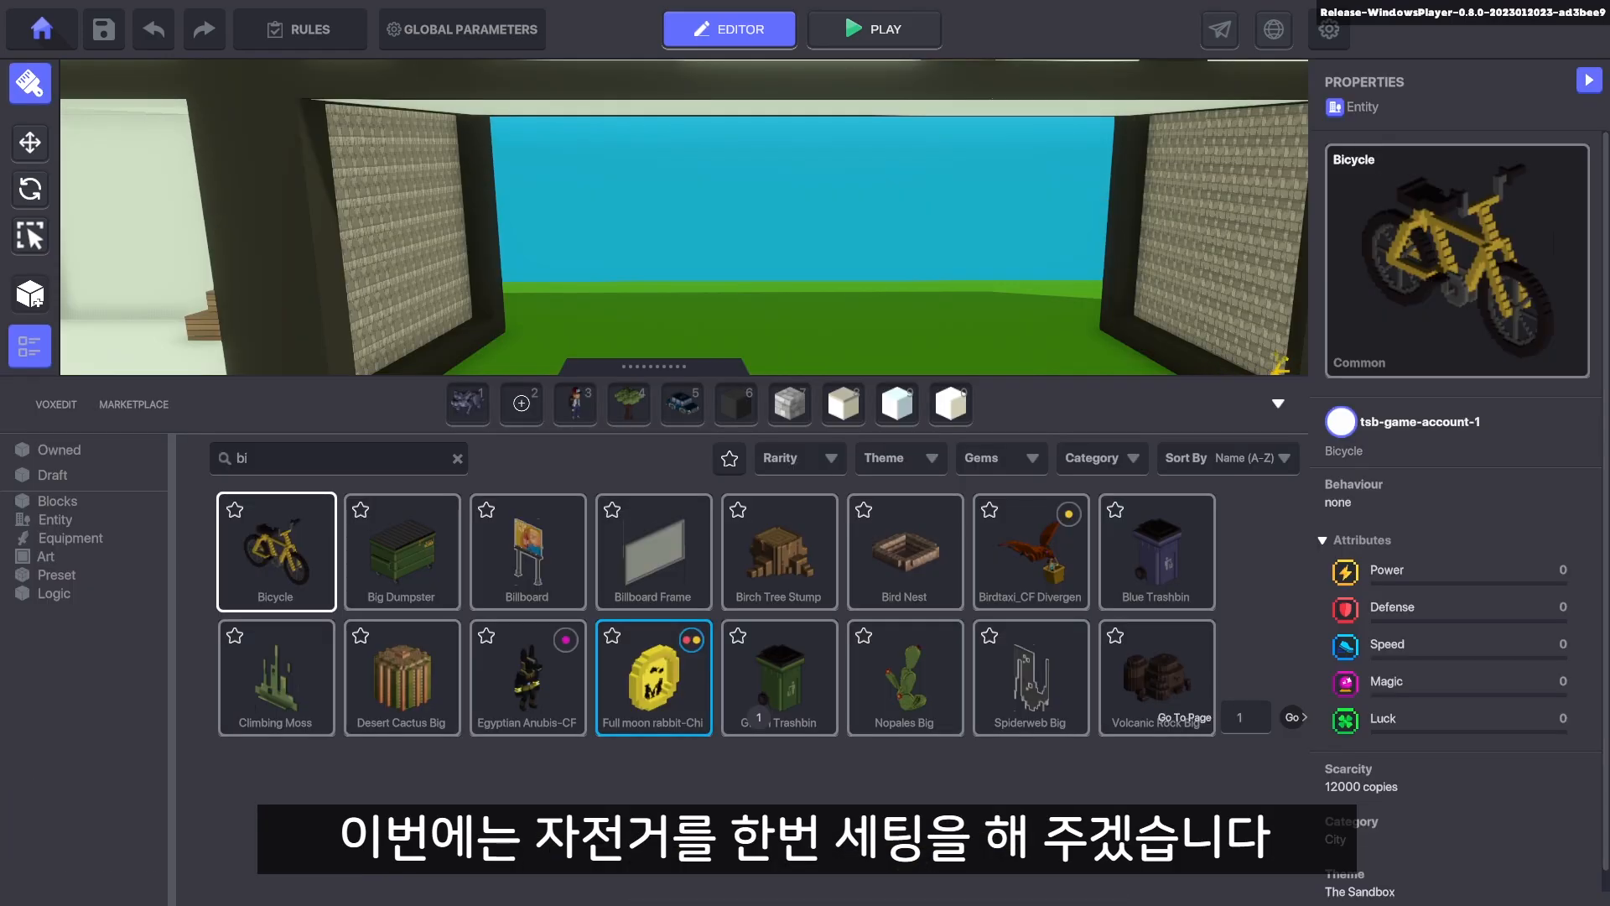
Place a Bicycle on the grass between the spawn point and the character and assign it the [SP] Asker behaviour
double_click(657, 575)
click(700, 618)
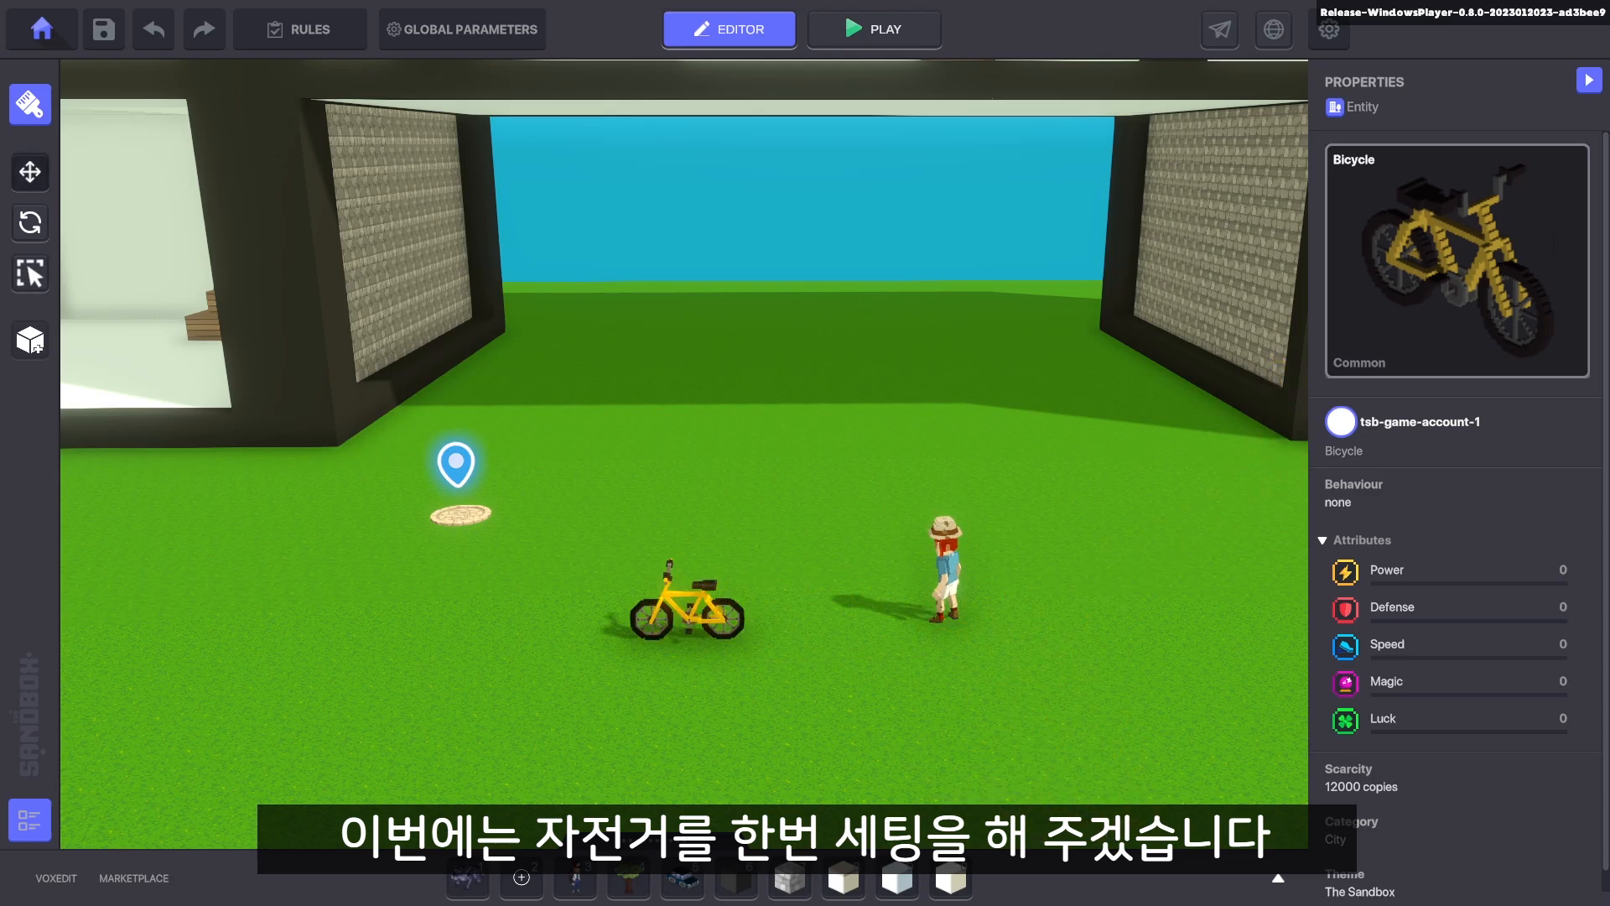
click(30, 172)
click(689, 617)
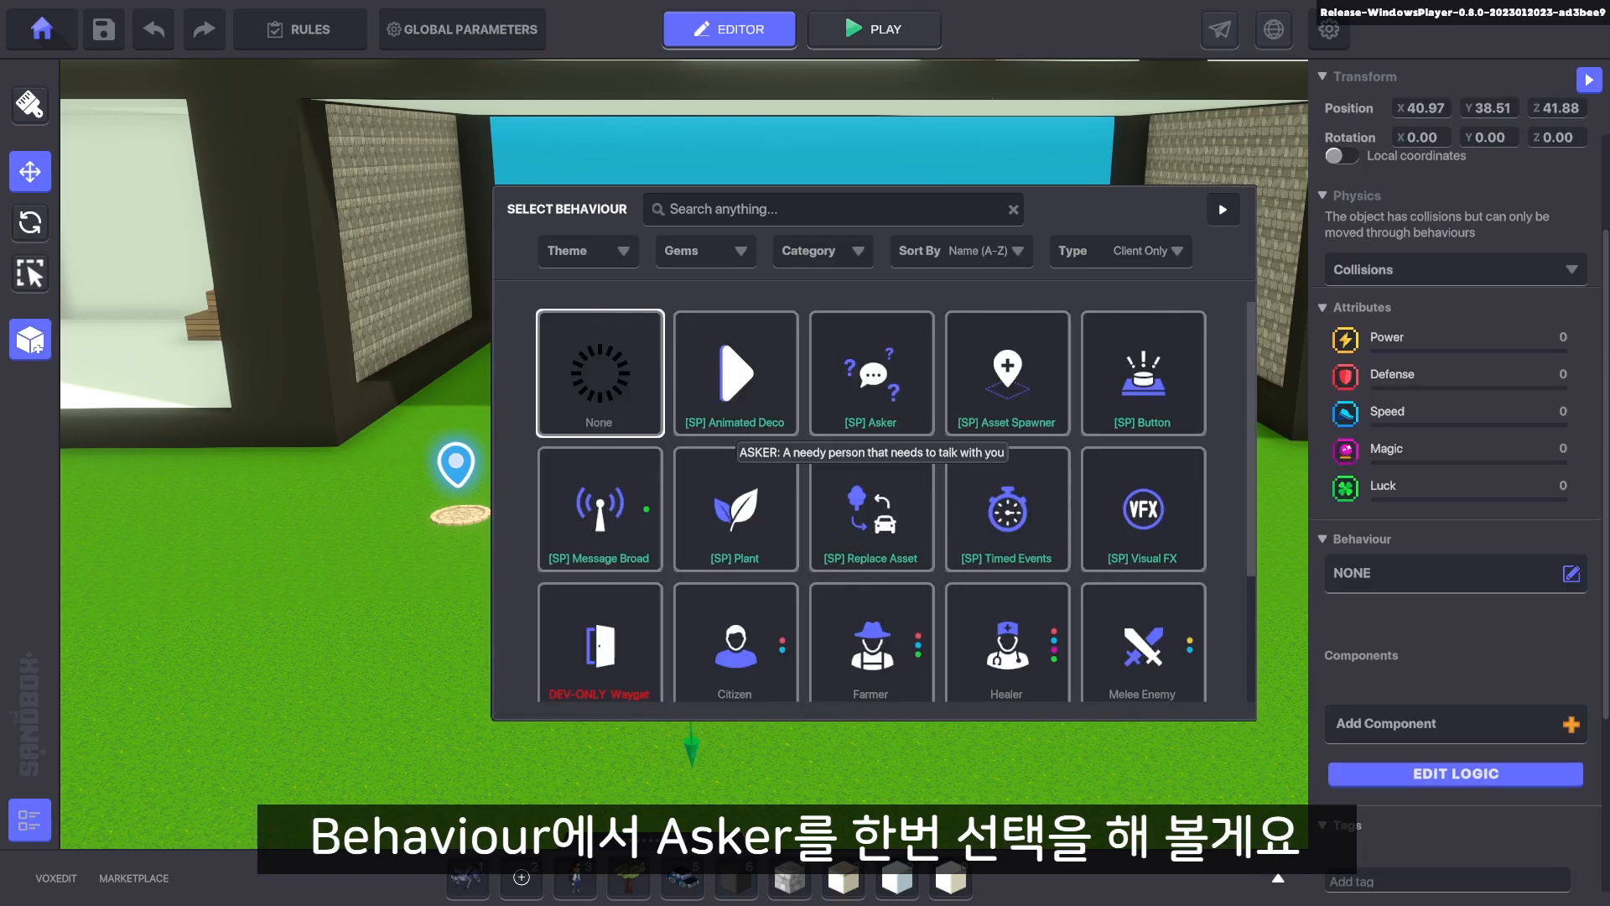
click(874, 373)
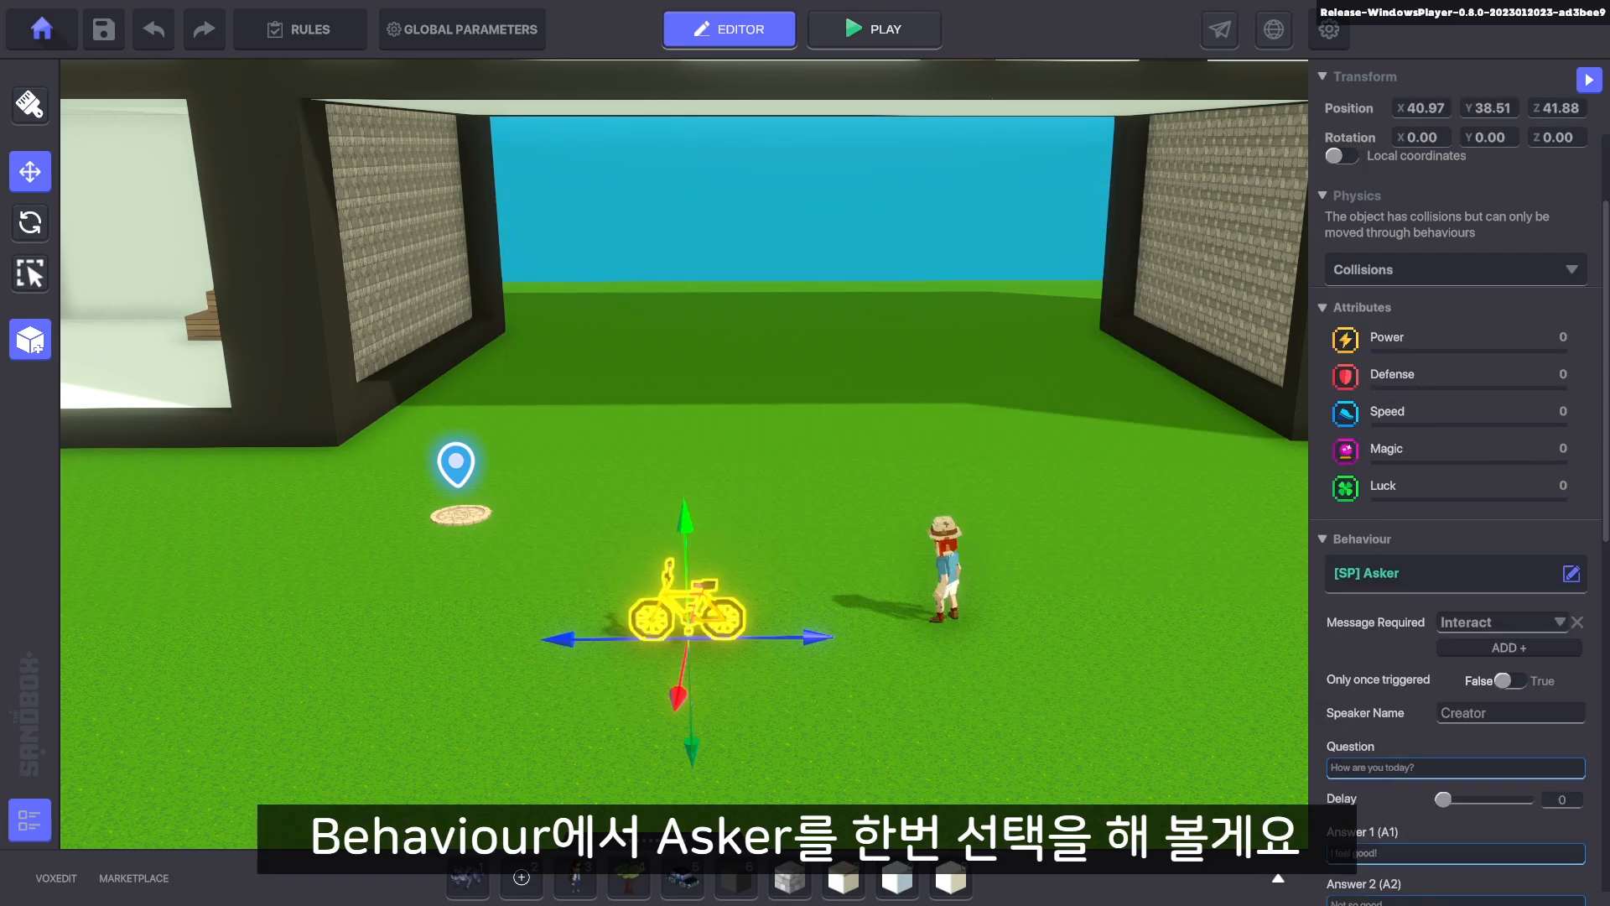
scroll(1456, 504, down, 3)
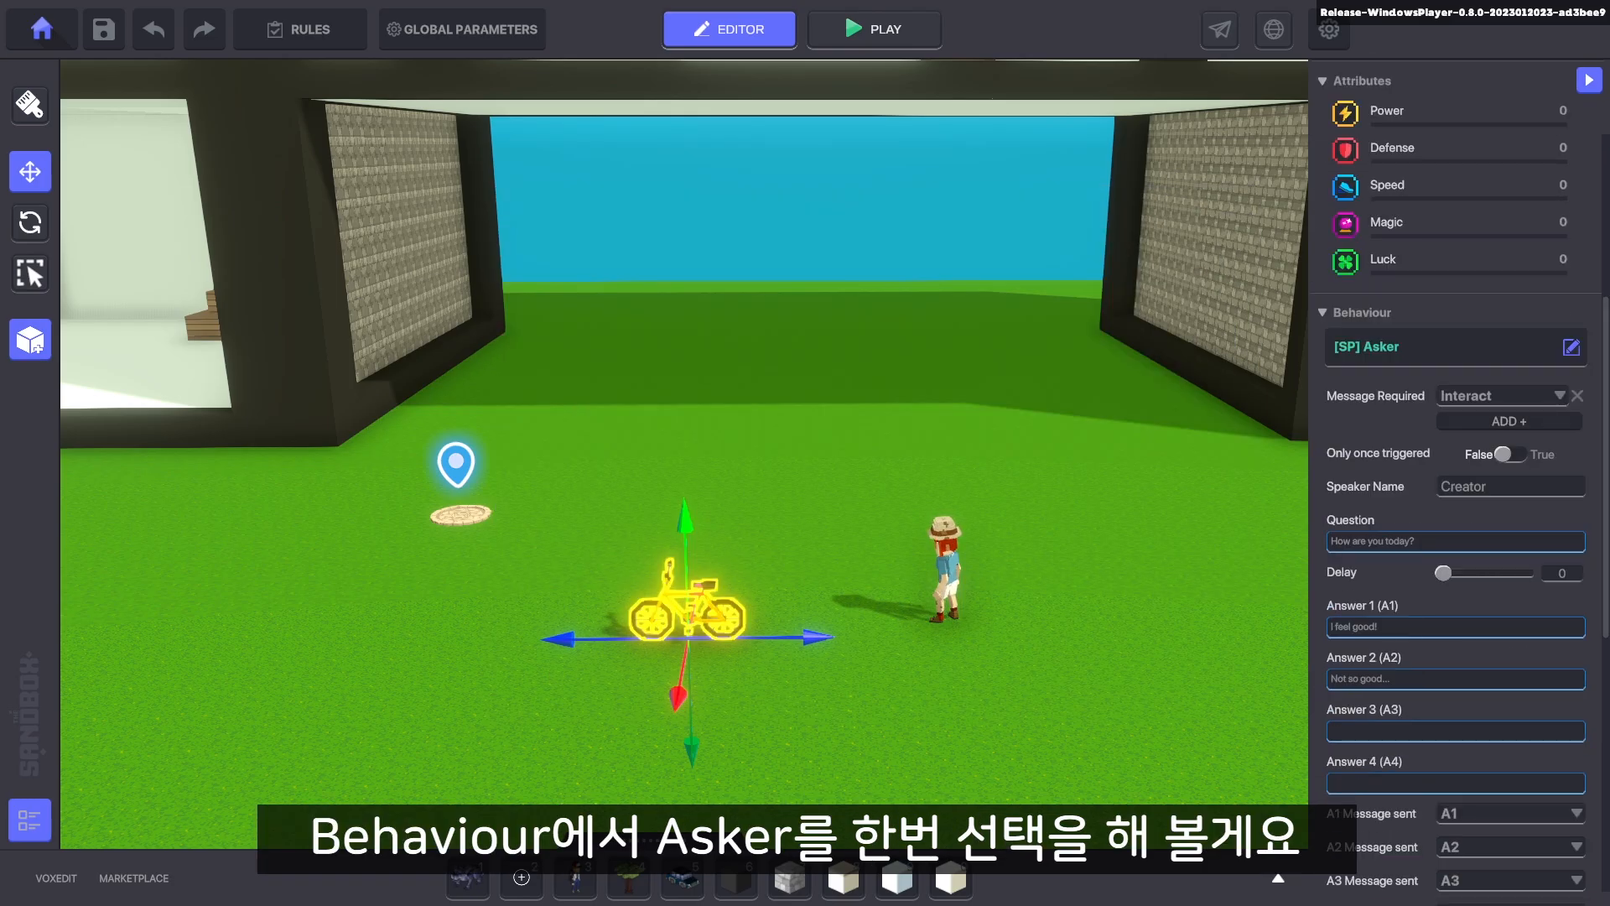
Try a question delay of 1 on the bicycle's Asker behaviour and return it to 0
scroll(1456, 503, down, 1)
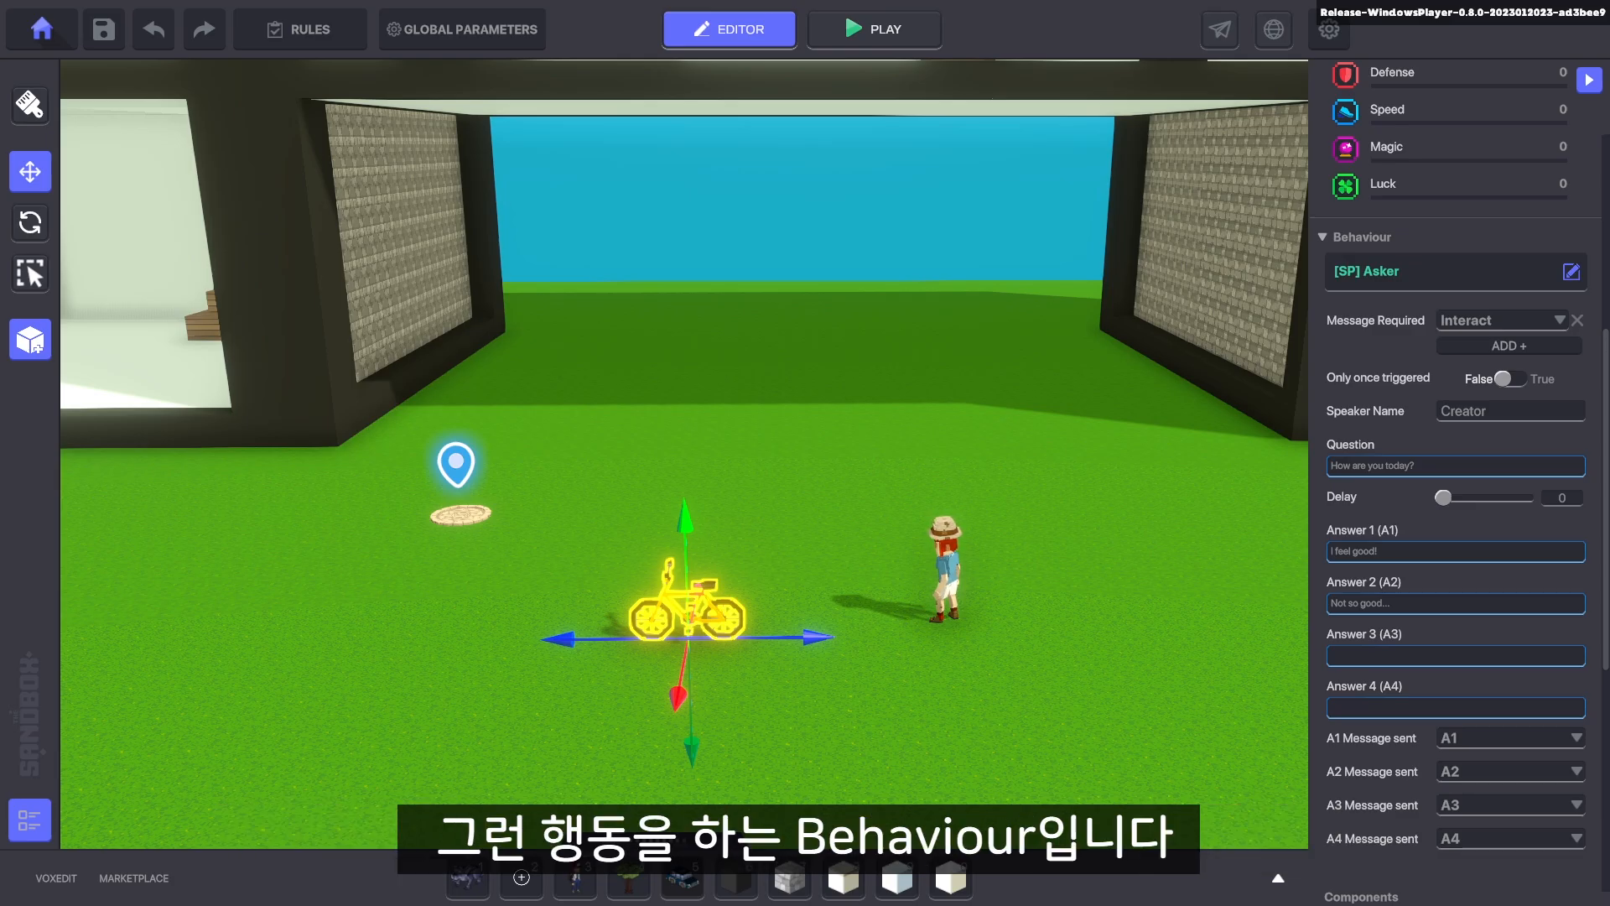
scroll(1455, 503, down, 2)
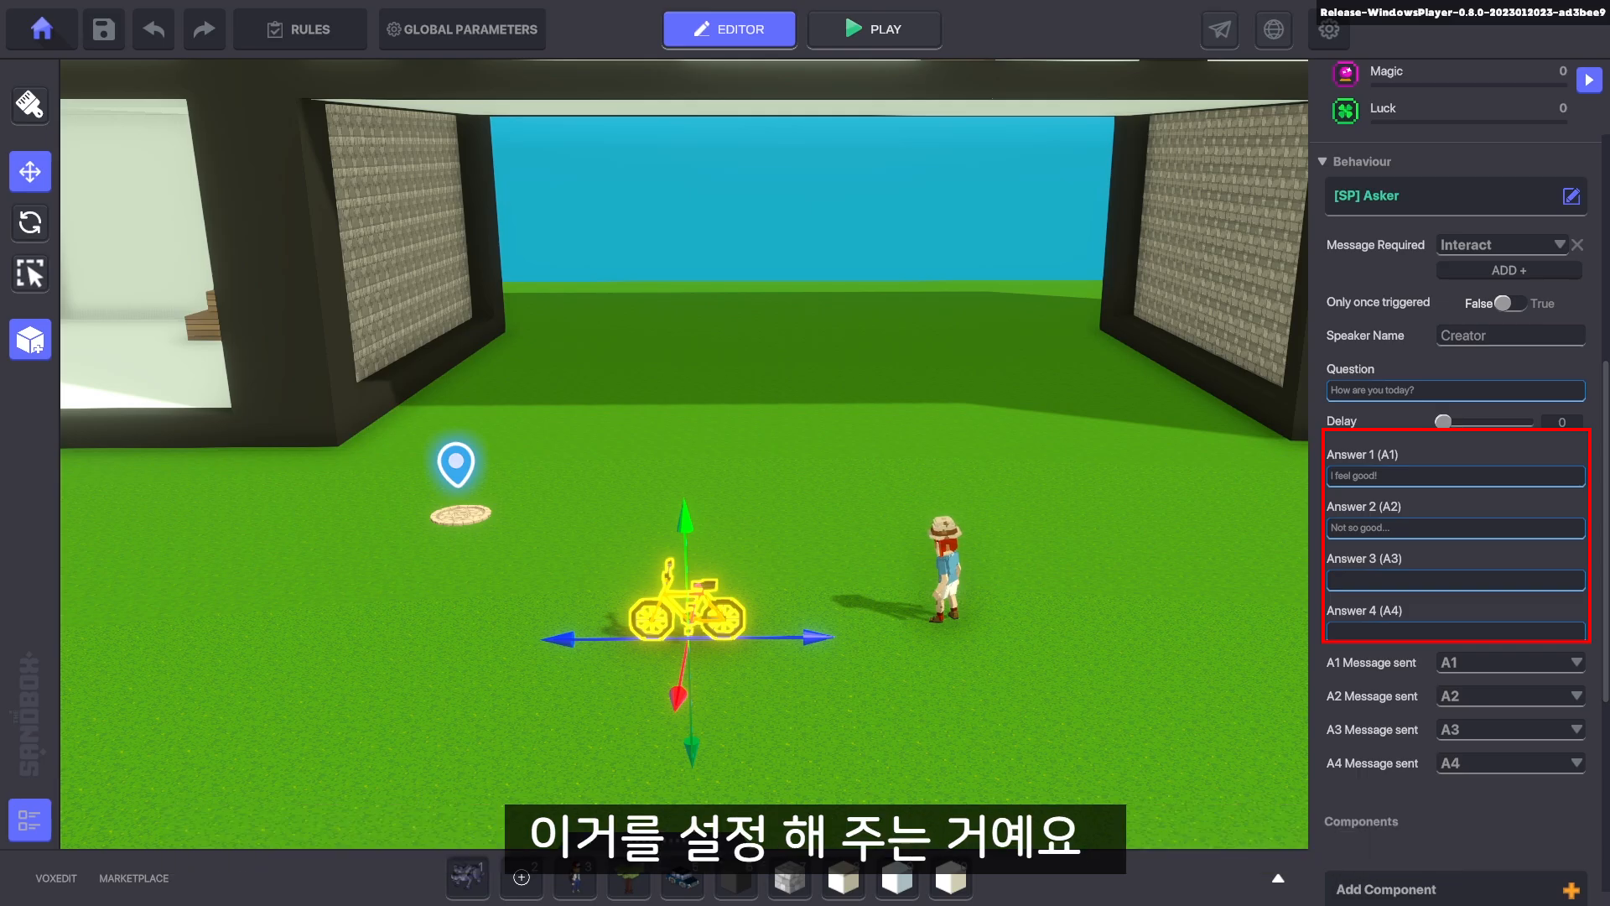
click(1561, 422)
text(1)
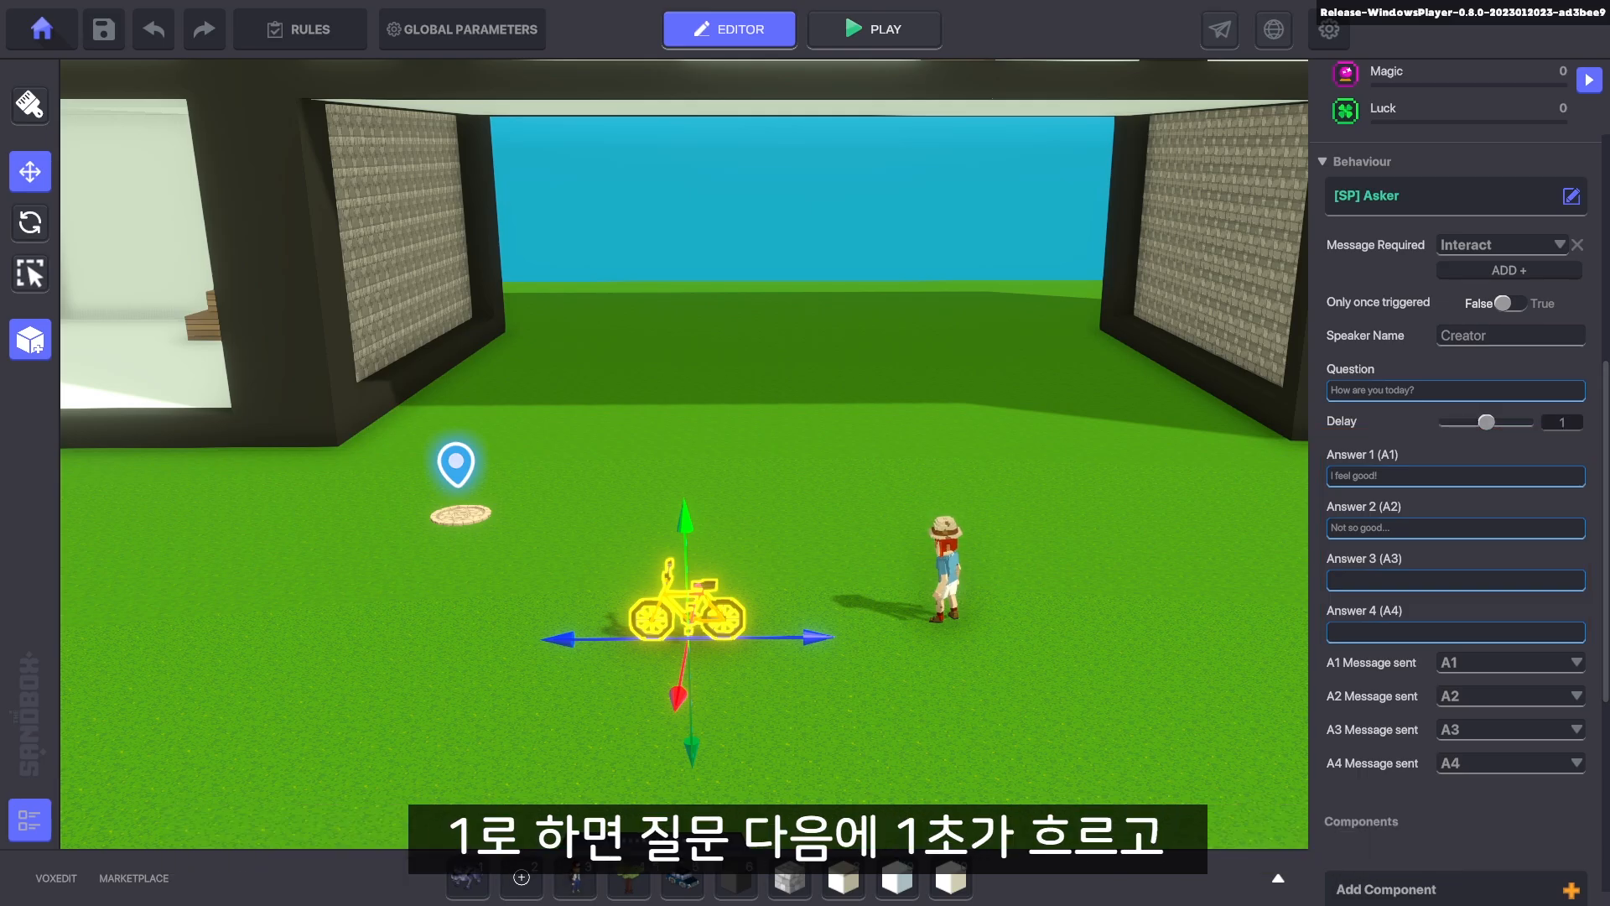
key(Return)
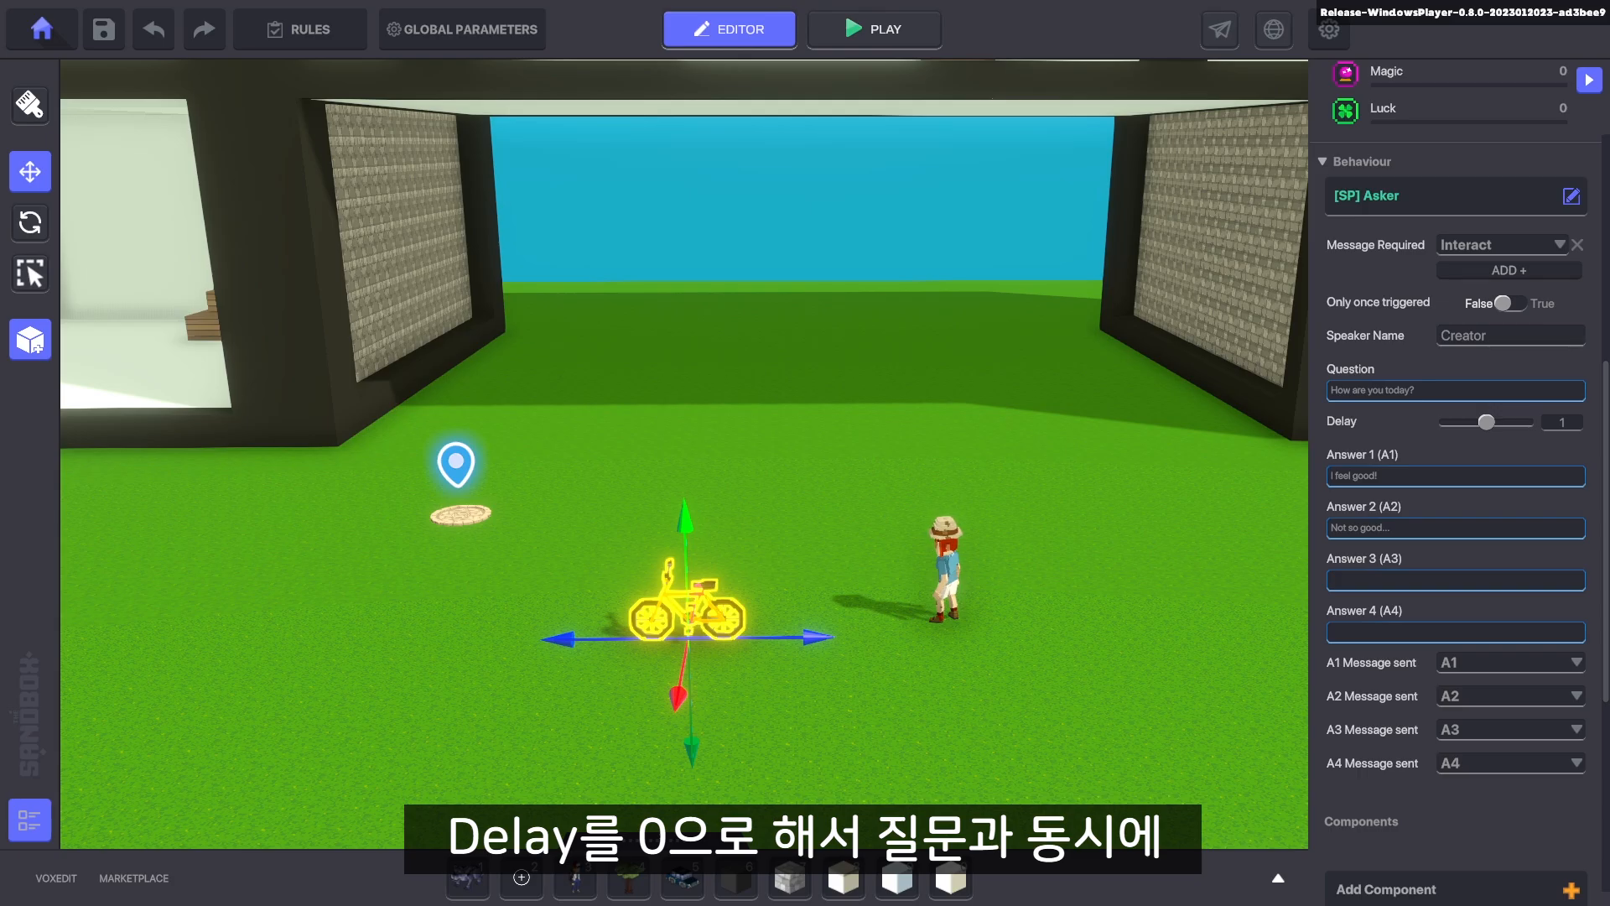
drag(1486, 422, 1442, 422)
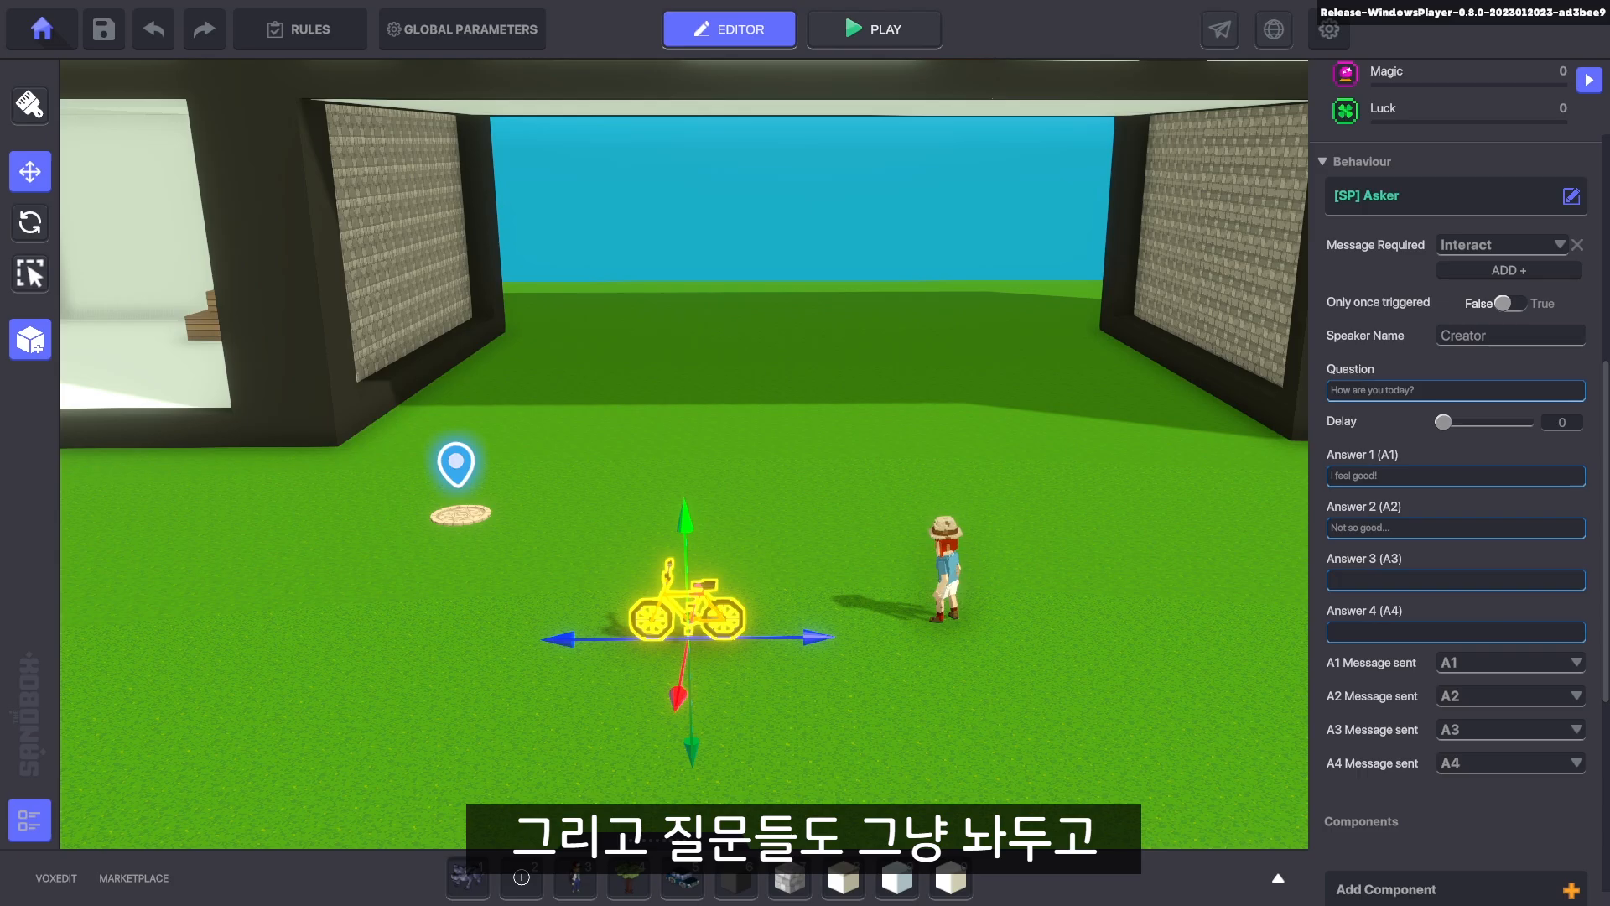
Fill in the bicycle's Asker choices with Yes for Answer 3 and No for Answer 4
scroll(1456, 503, down, 2)
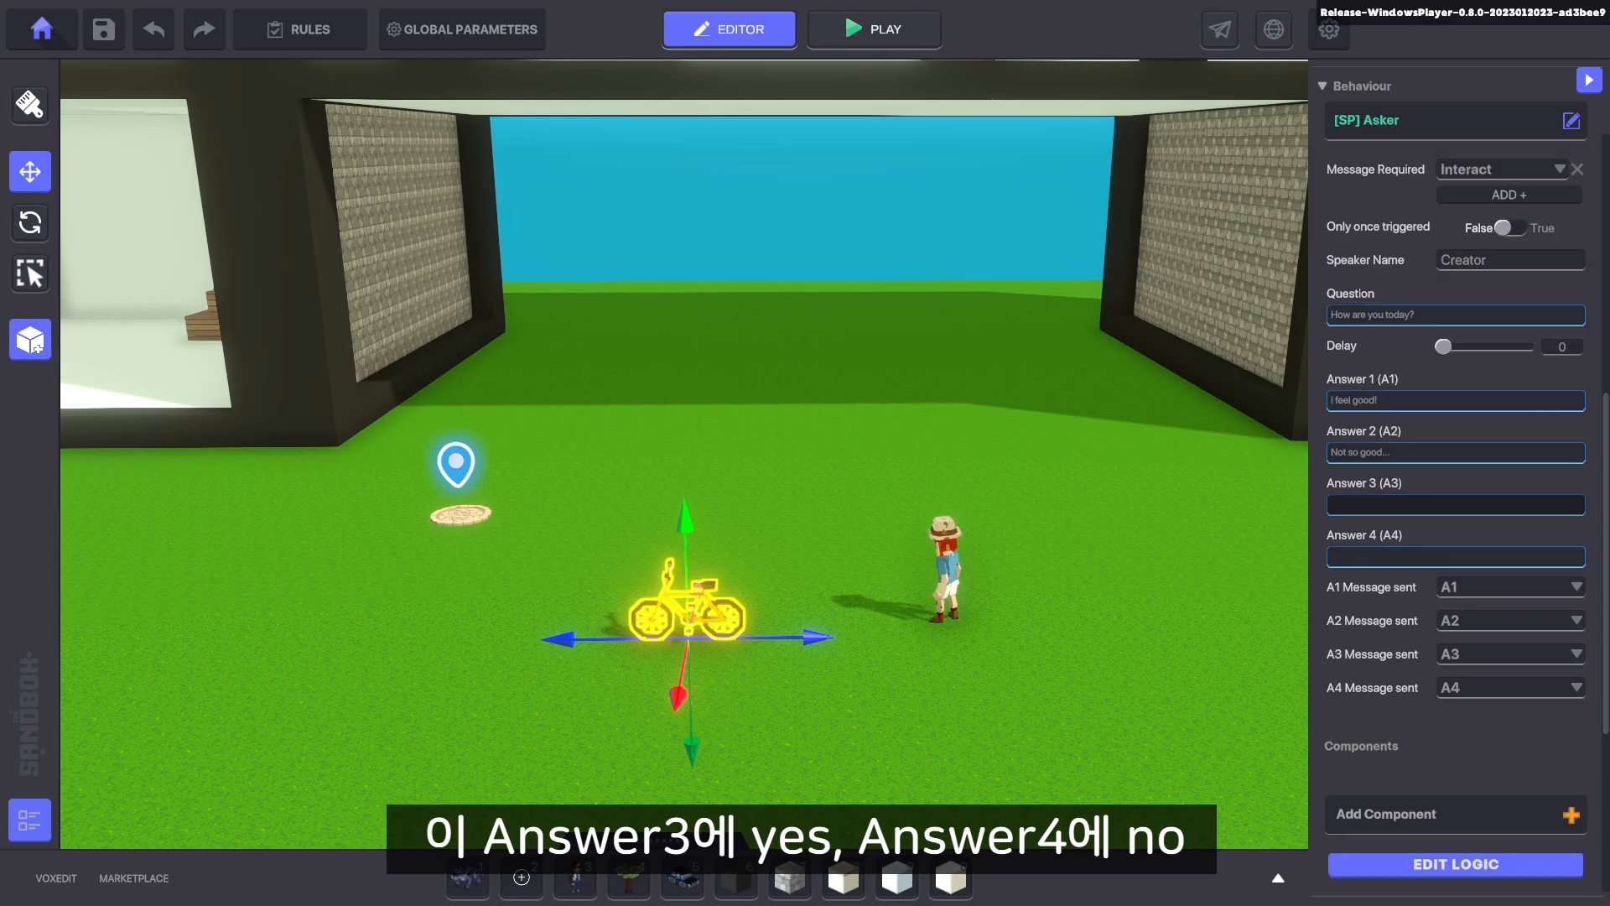
text(es)
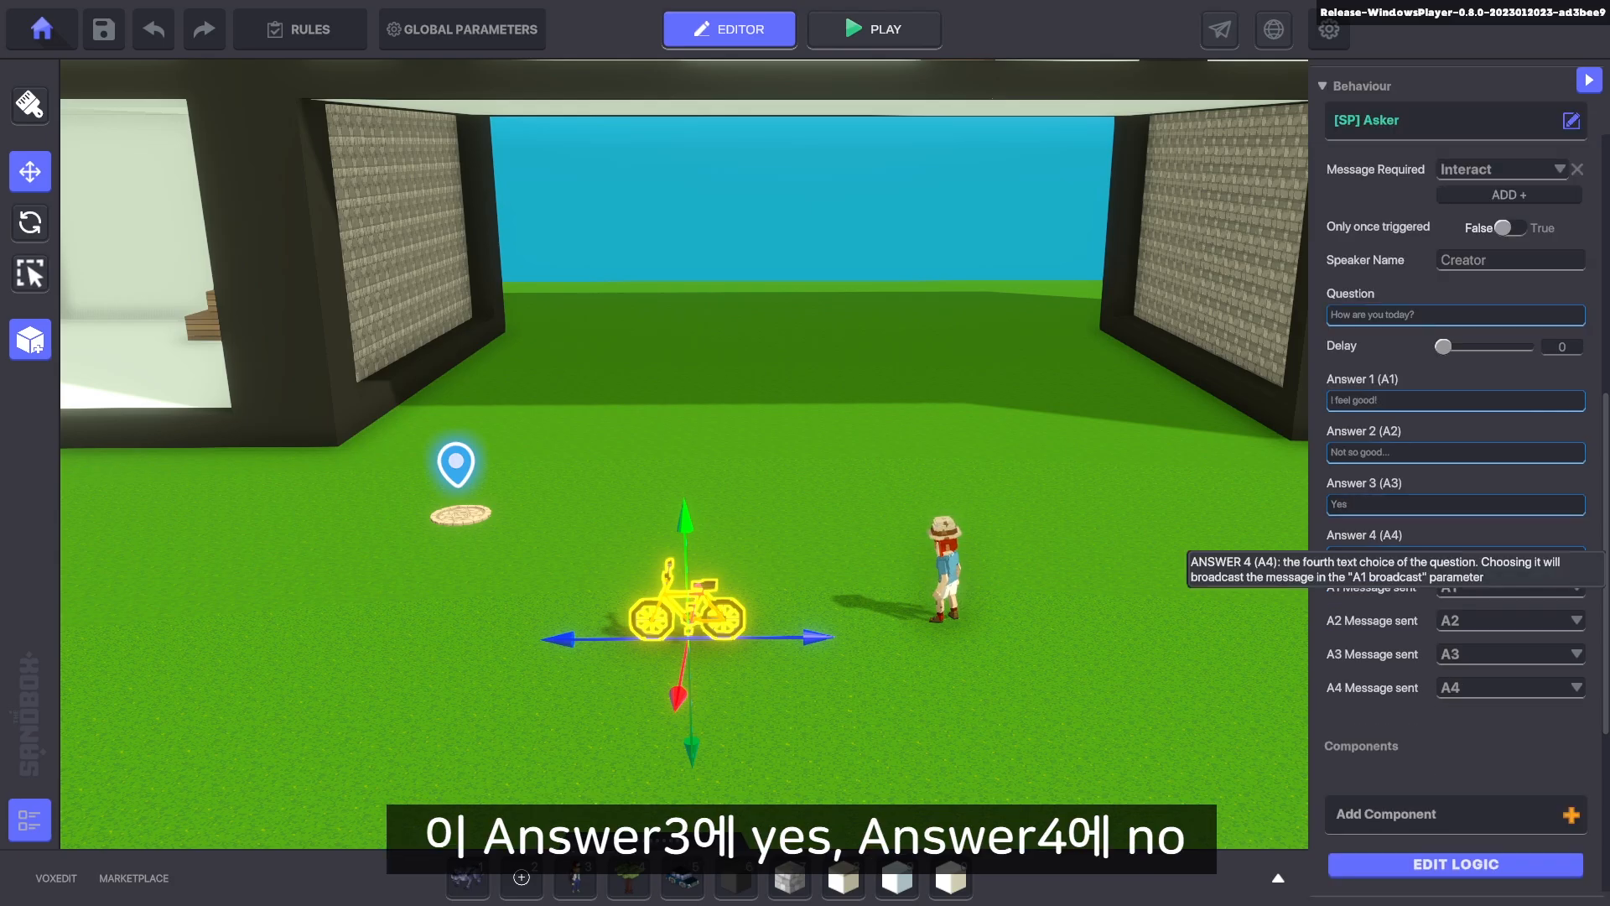
click(1397, 557)
text(N)
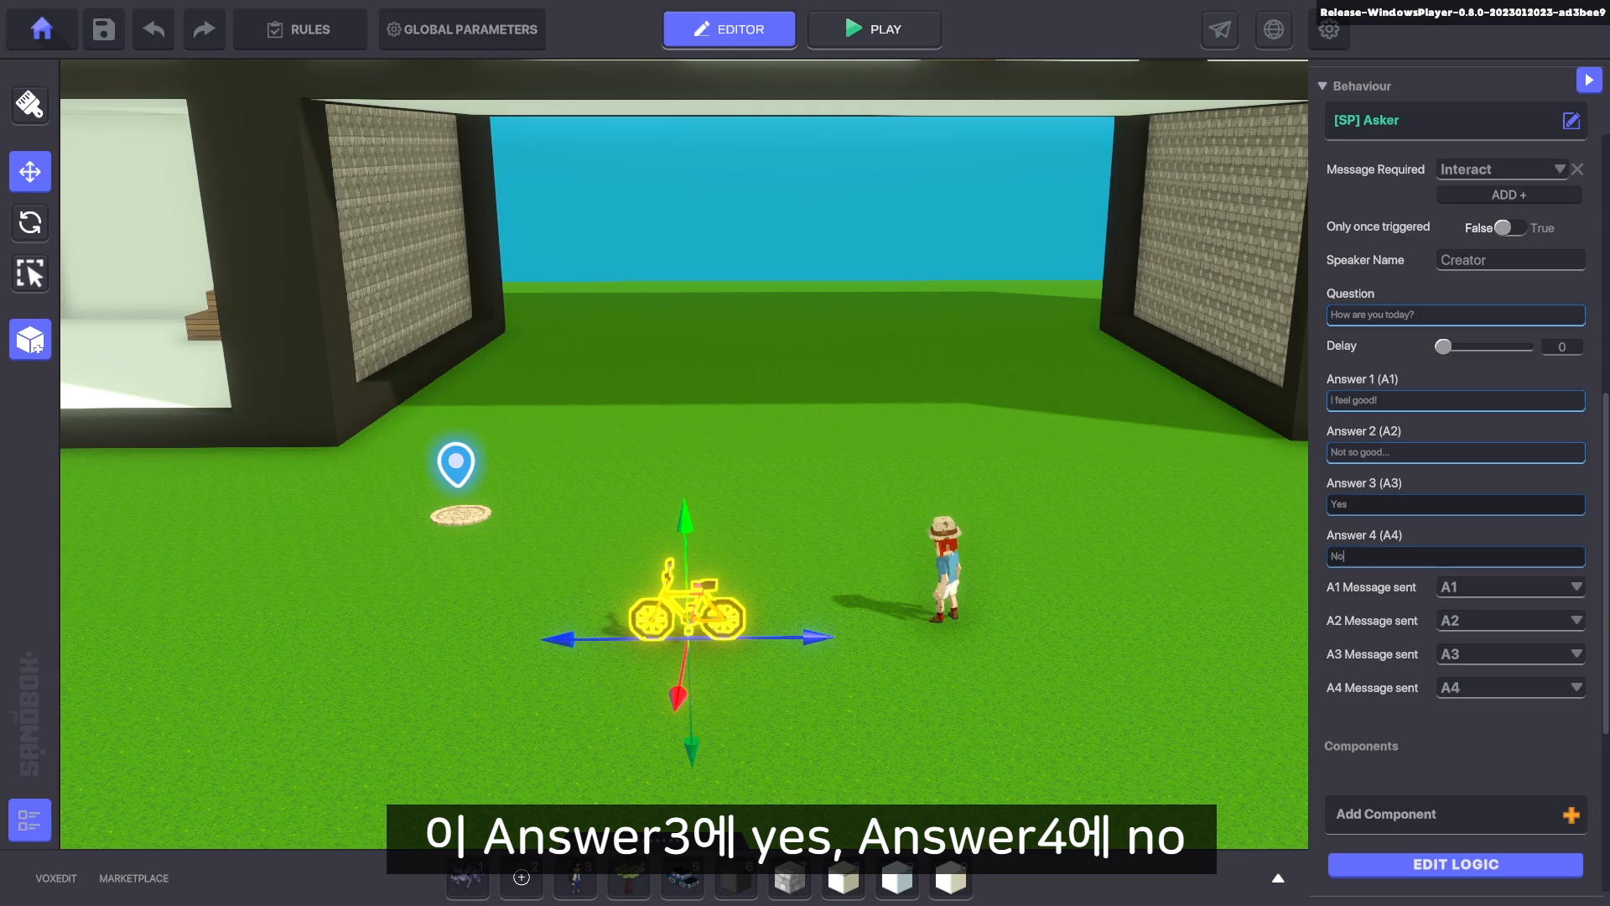
text(o)
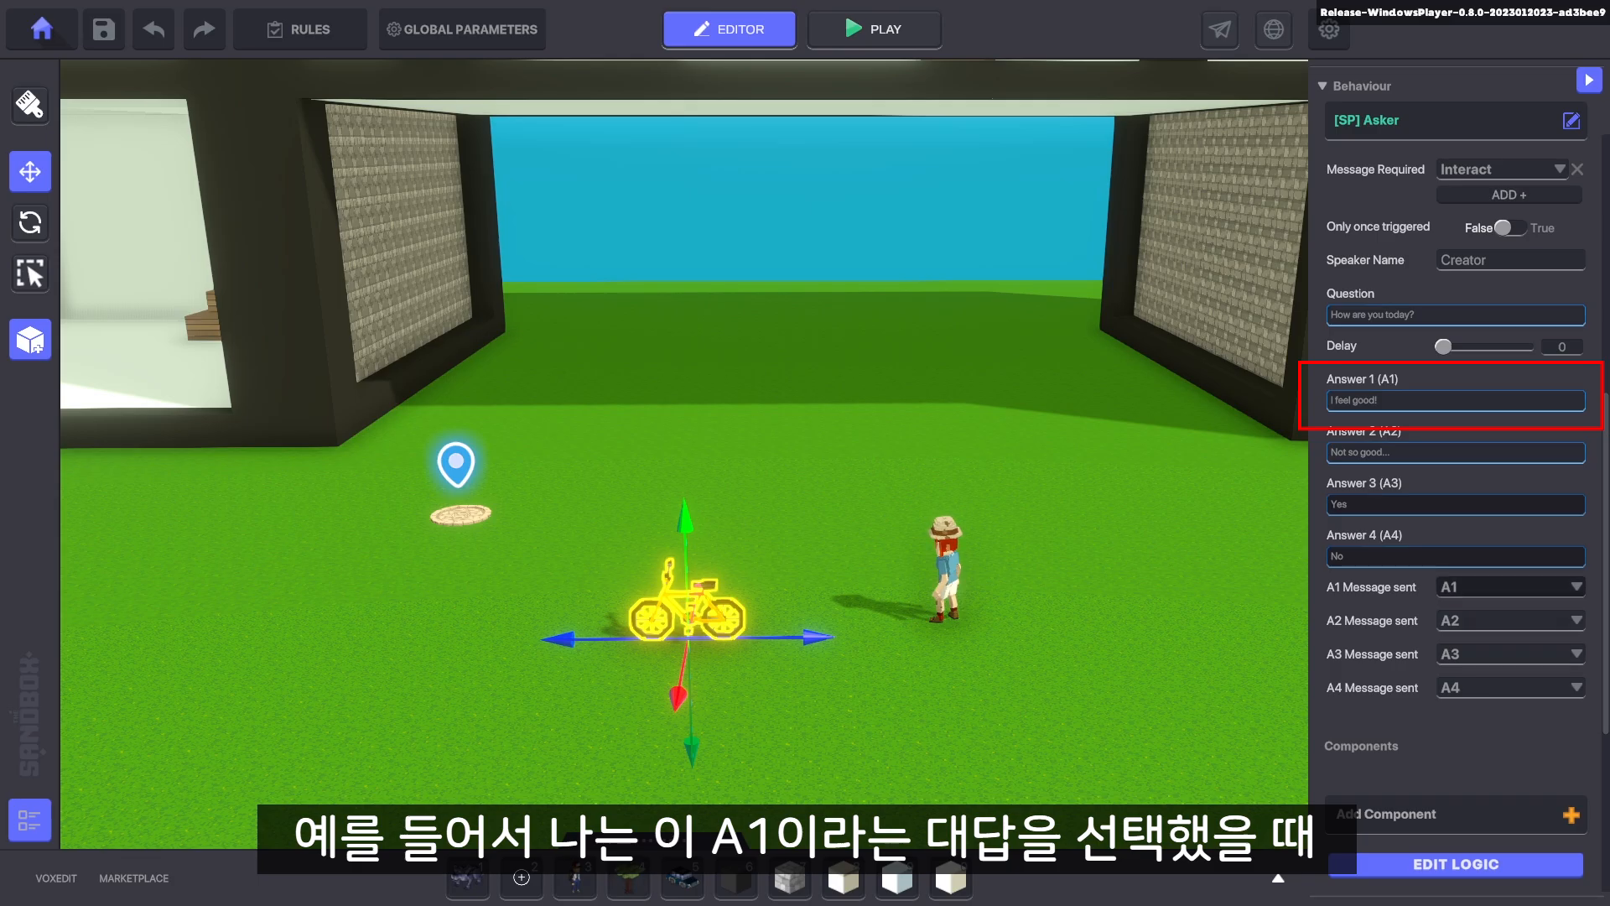
Set the message sent by the bicycle's first answer (A1) to yesa1
click(1510, 587)
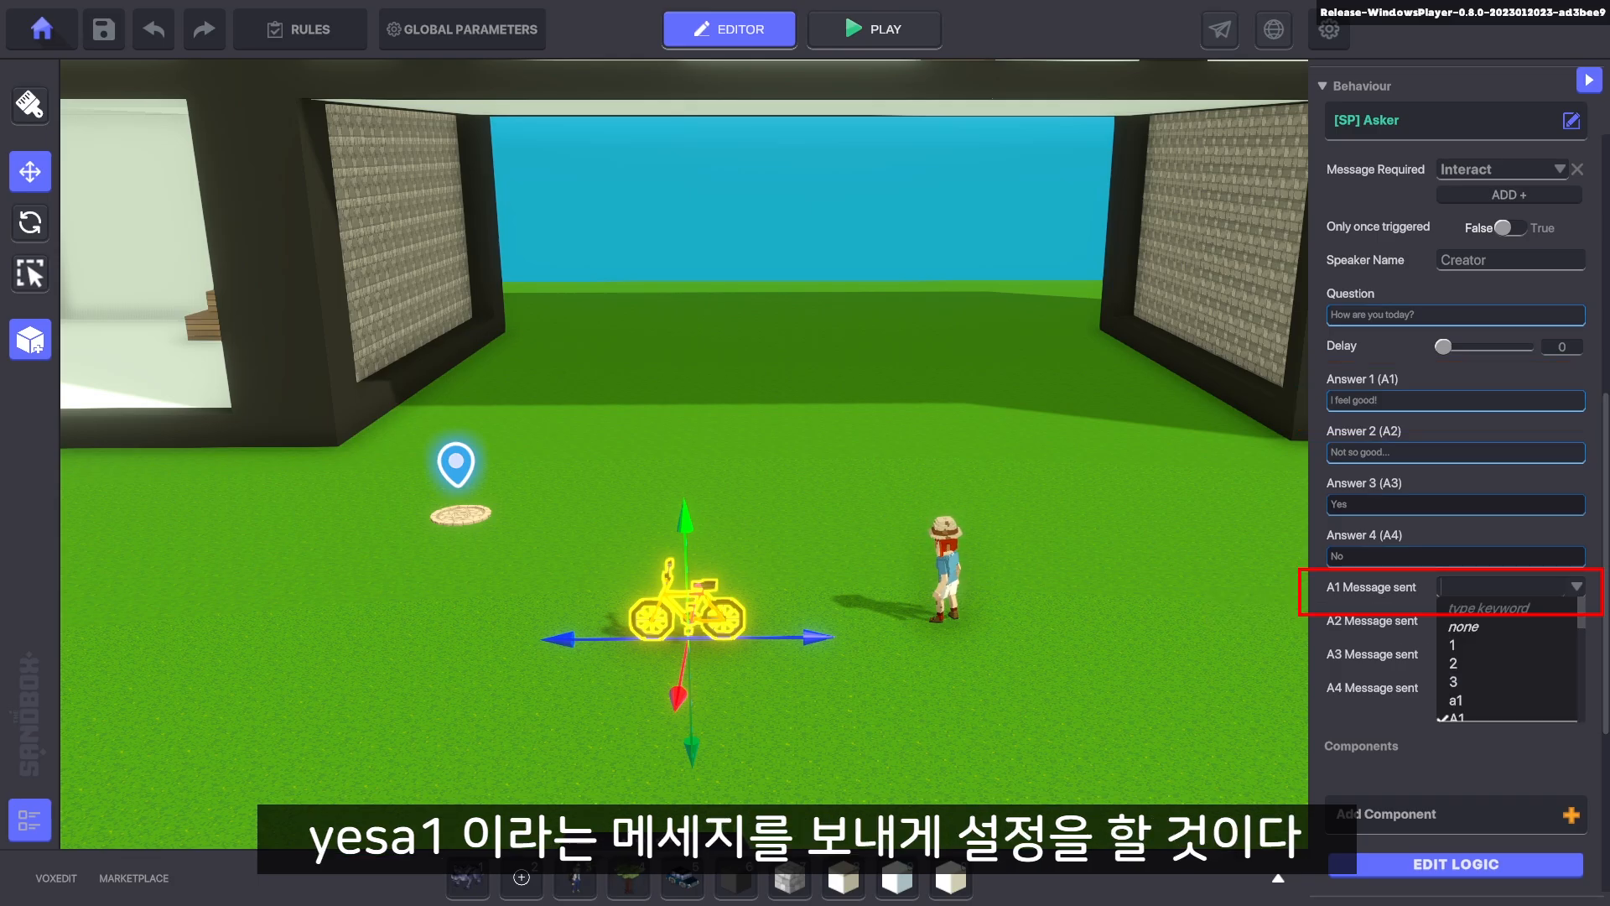
text(yesa1)
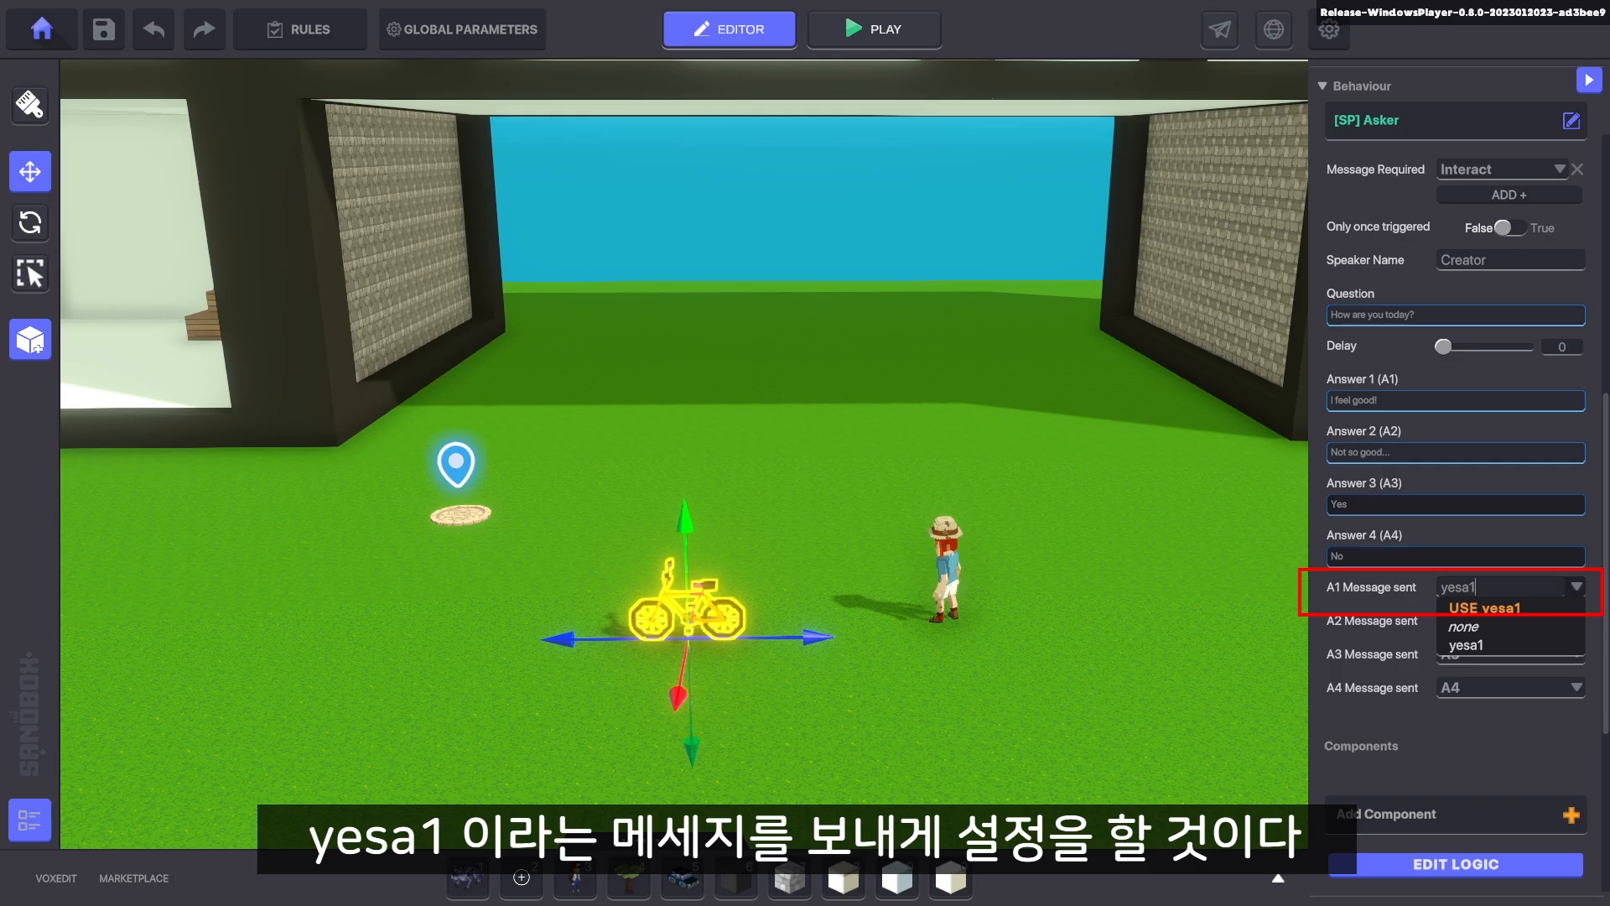
key(Return)
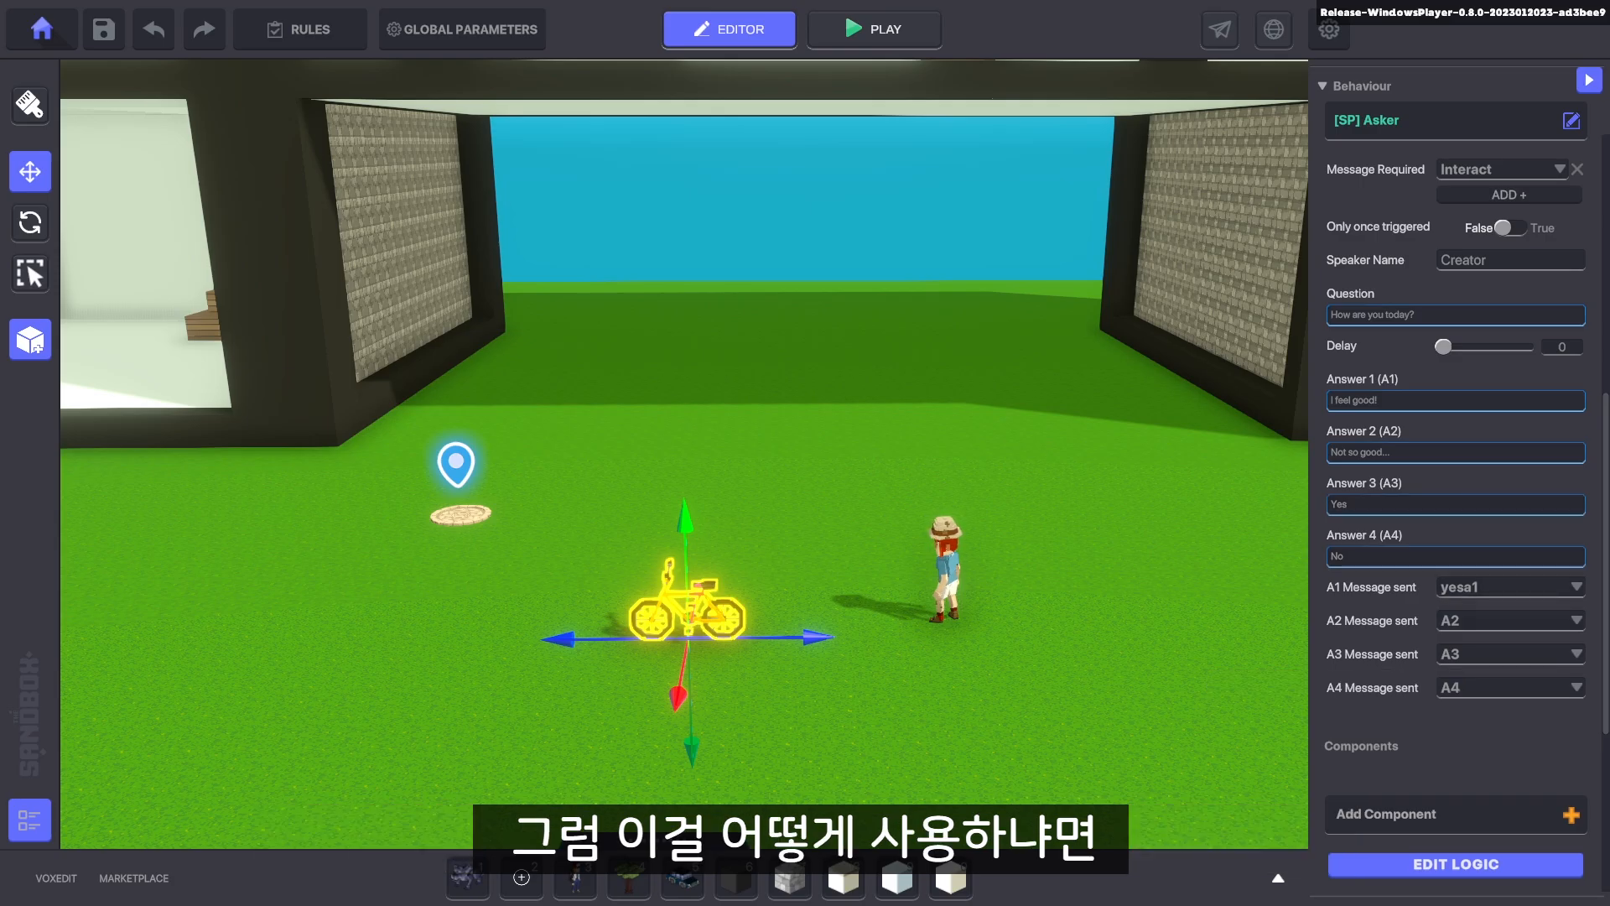
Set the character's Talk 01 animation to the PlayOnReceiveMessage condition, with yesa1 as the message to play
click(946, 570)
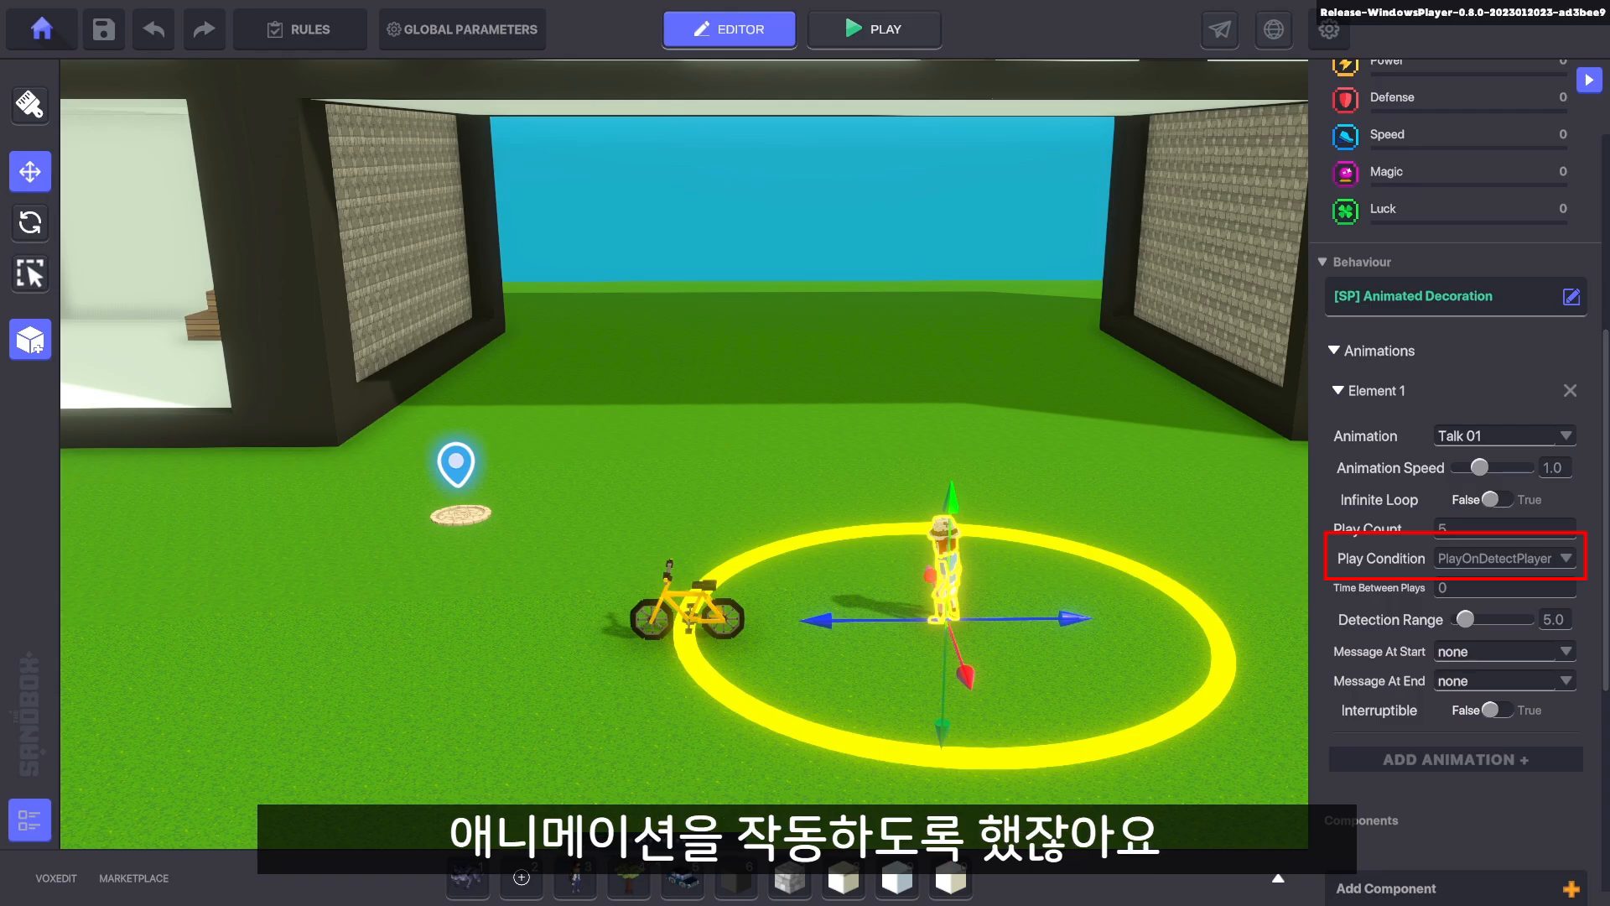
click(1505, 559)
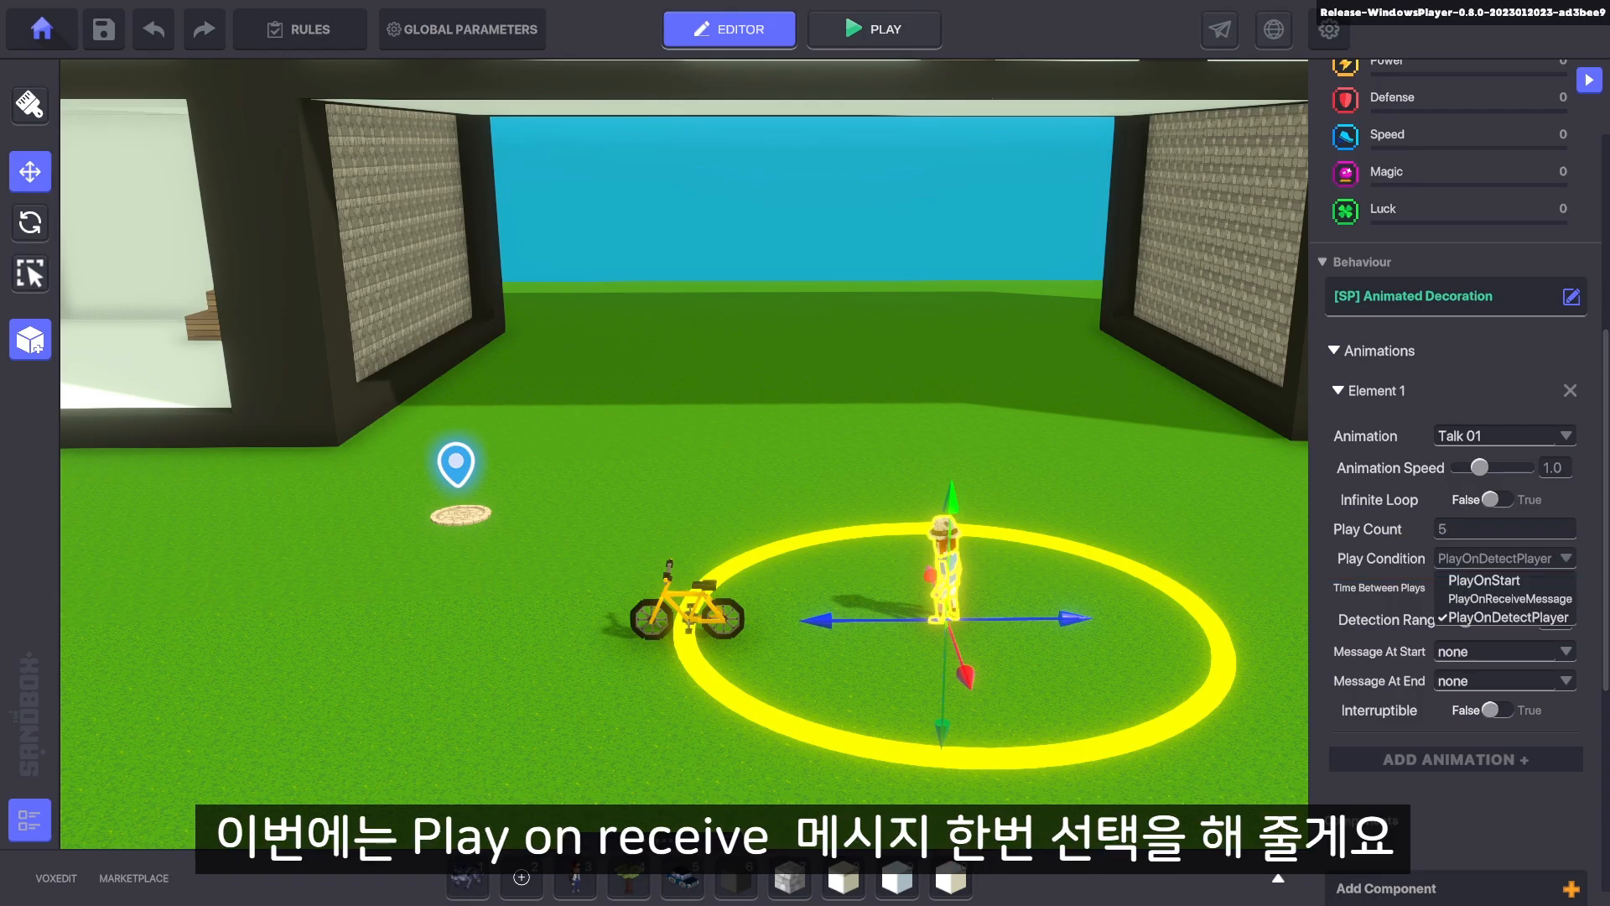
click(1510, 599)
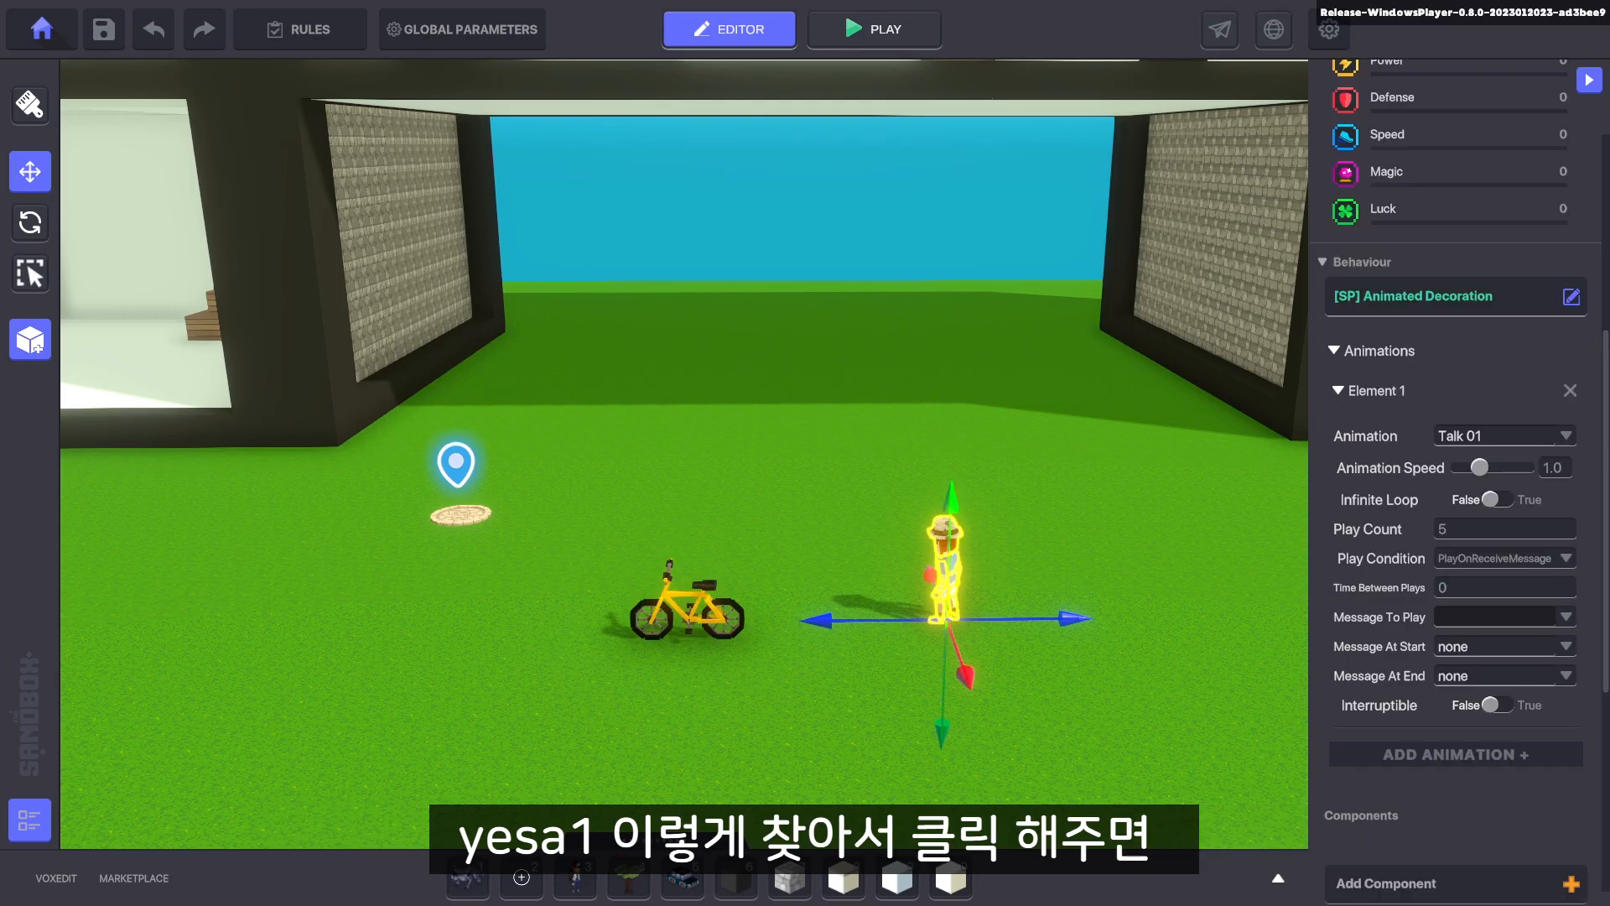
text(yesa1)
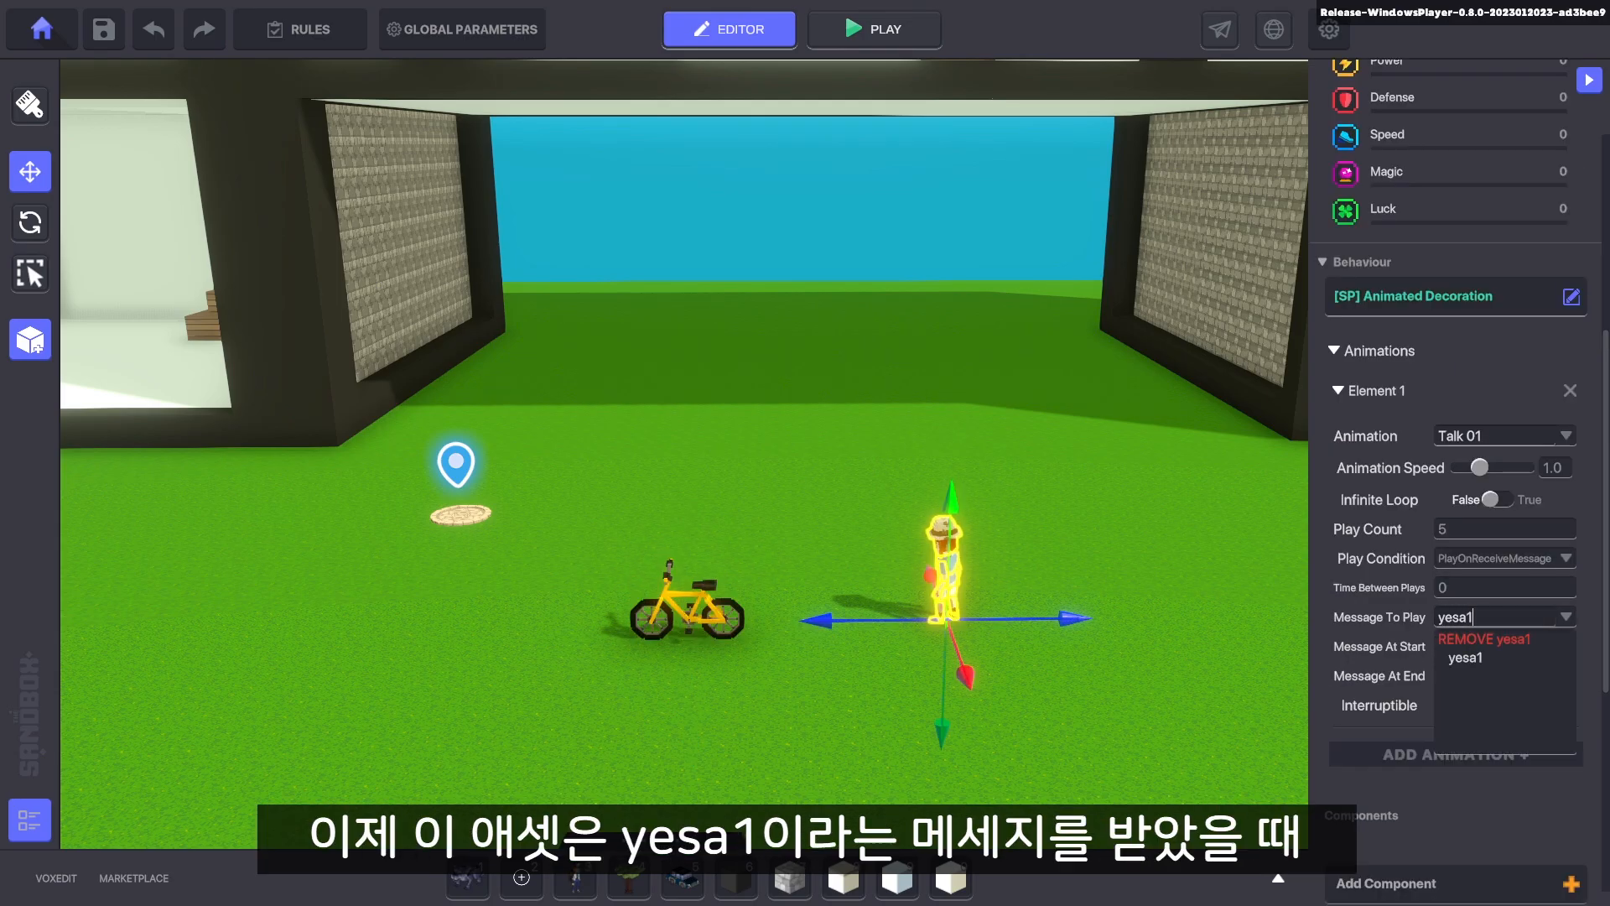
key(Return)
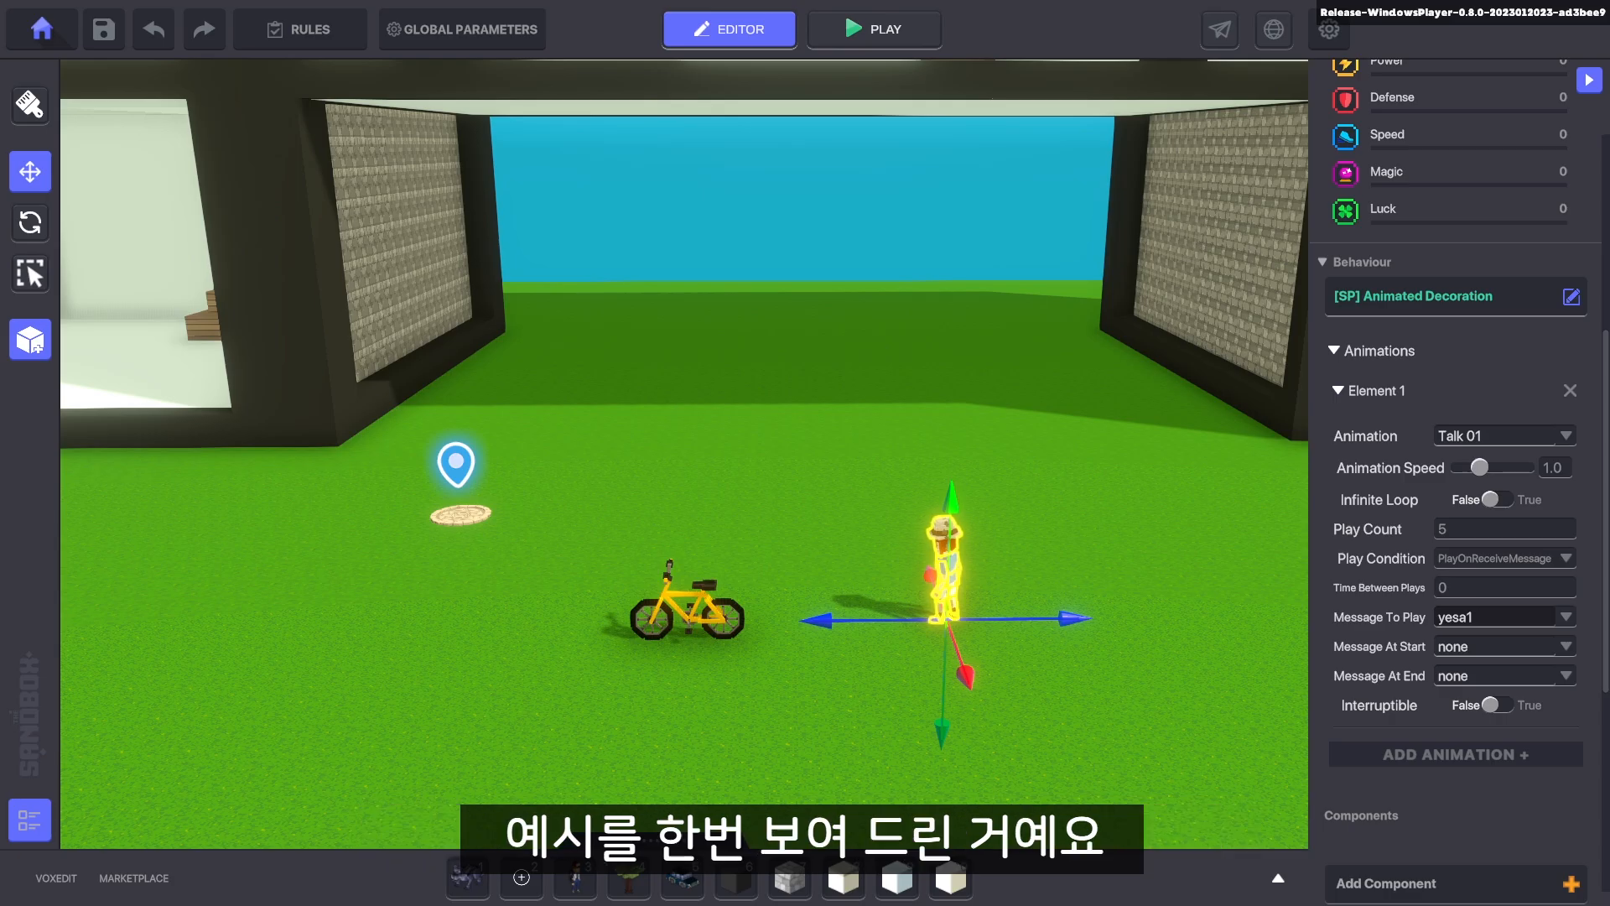
Set the message sent by the bicycle's second answer (A2) to a new message named yesb1
click(689, 612)
scroll(1456, 504, down, 3)
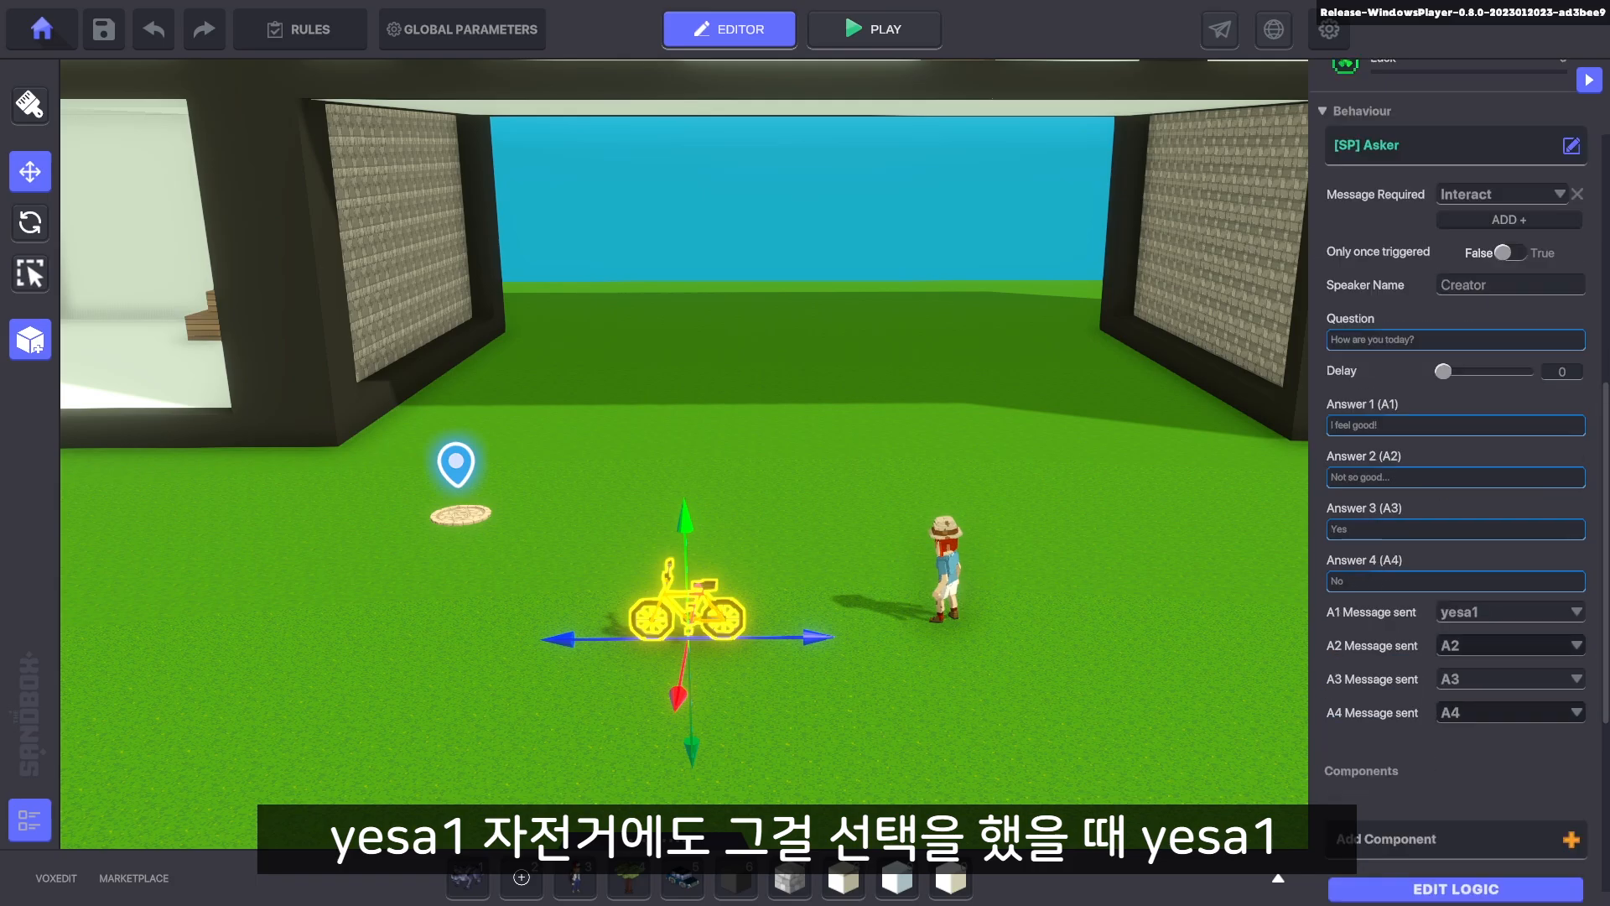
click(1509, 645)
text(yes)
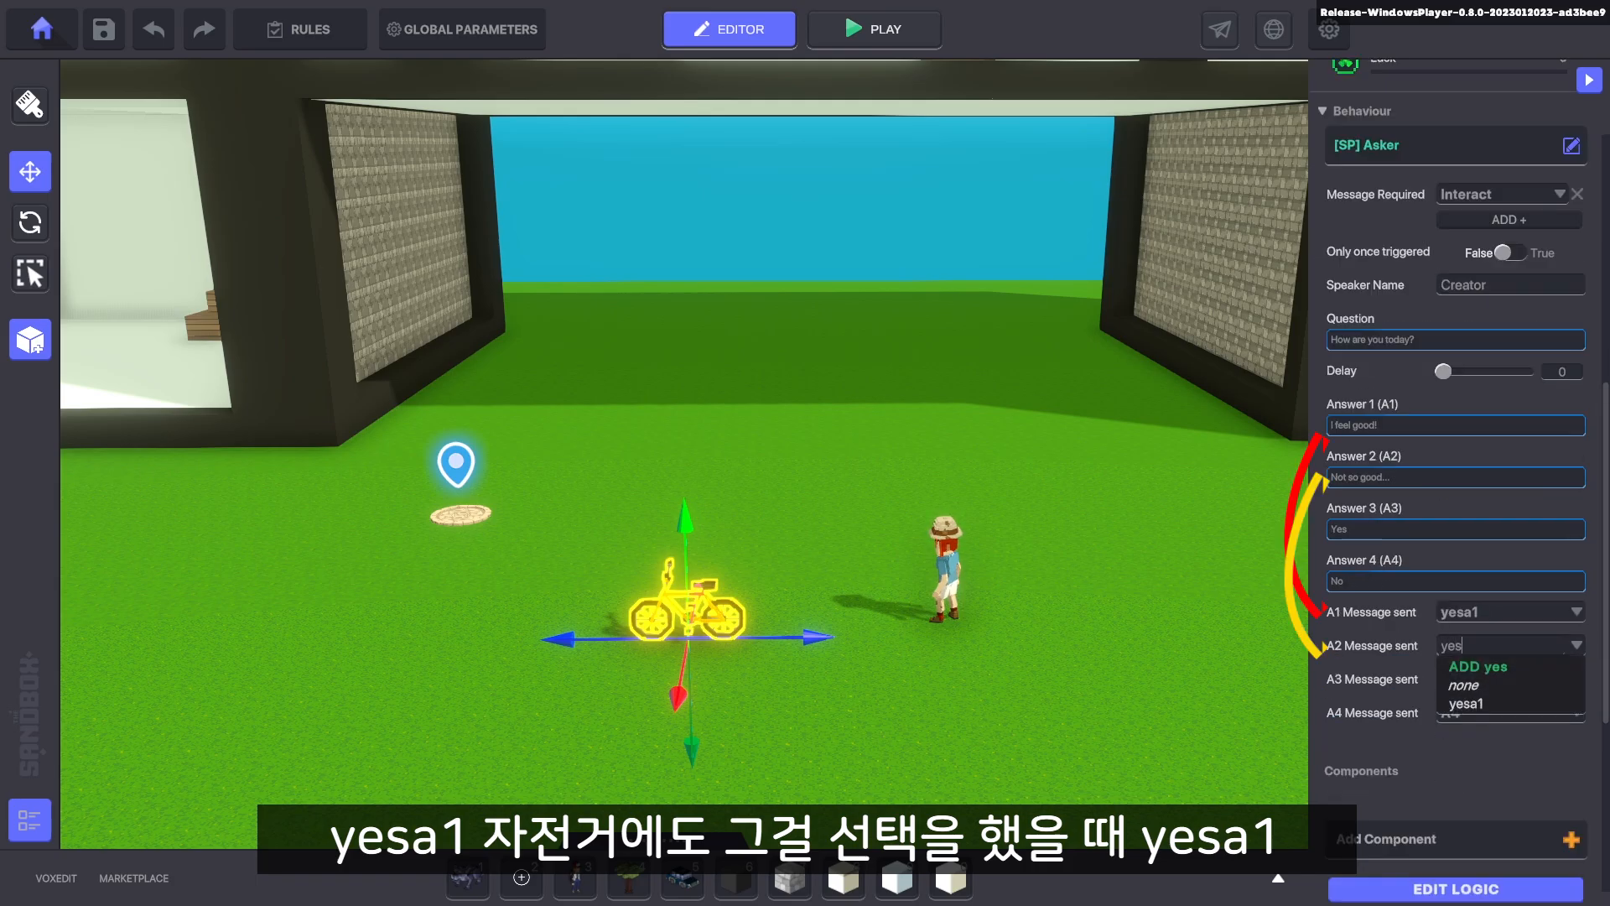
text(b1)
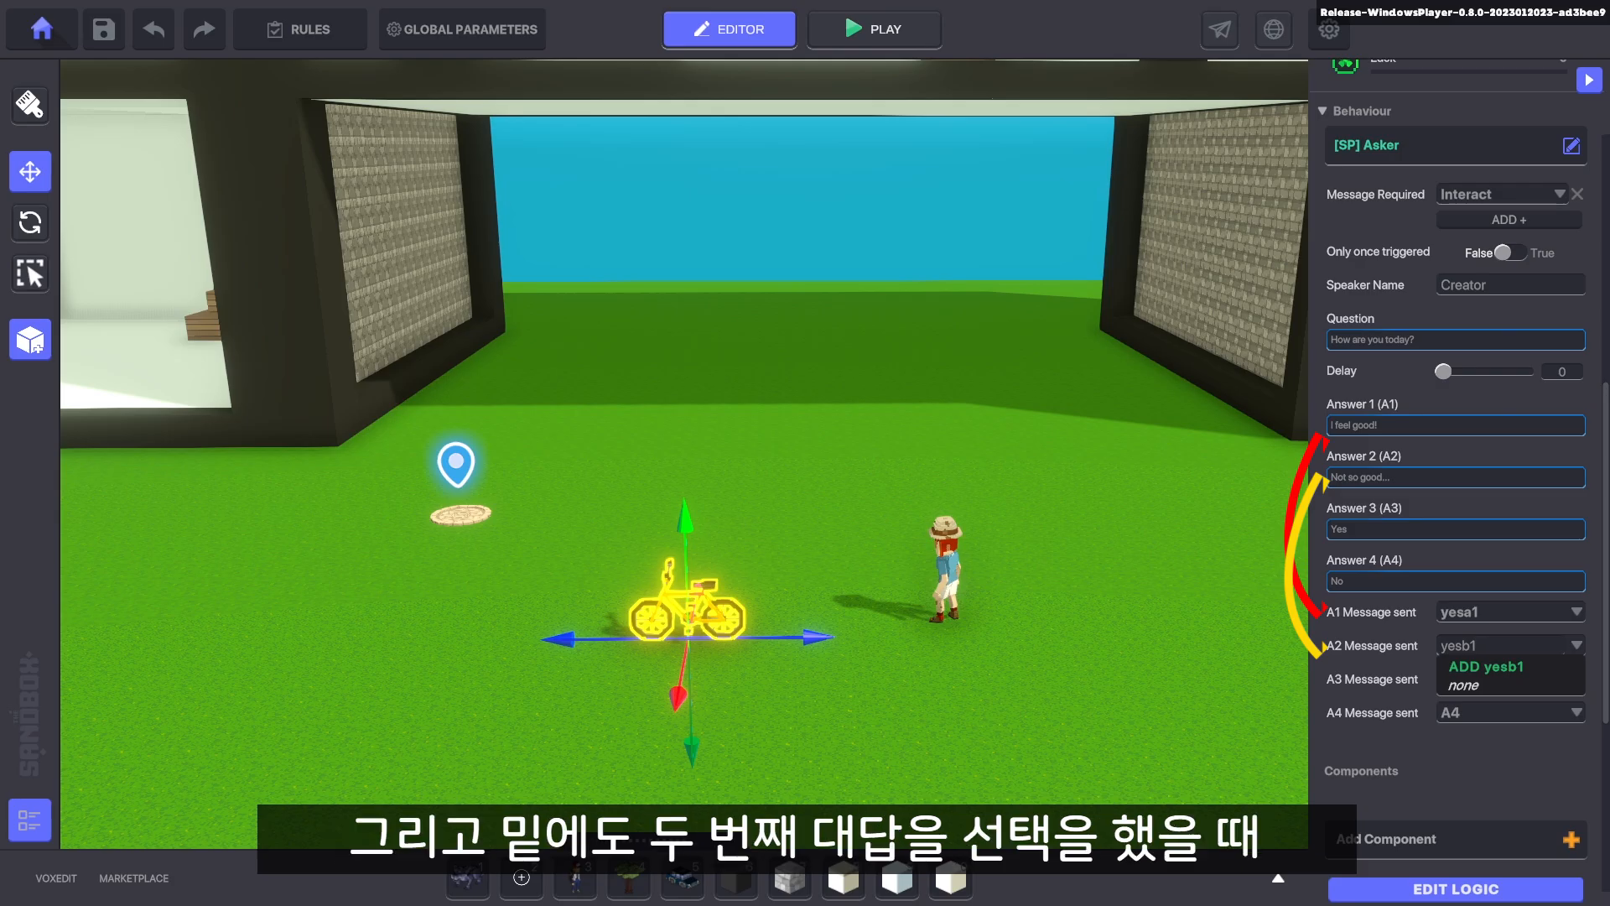
key(Return)
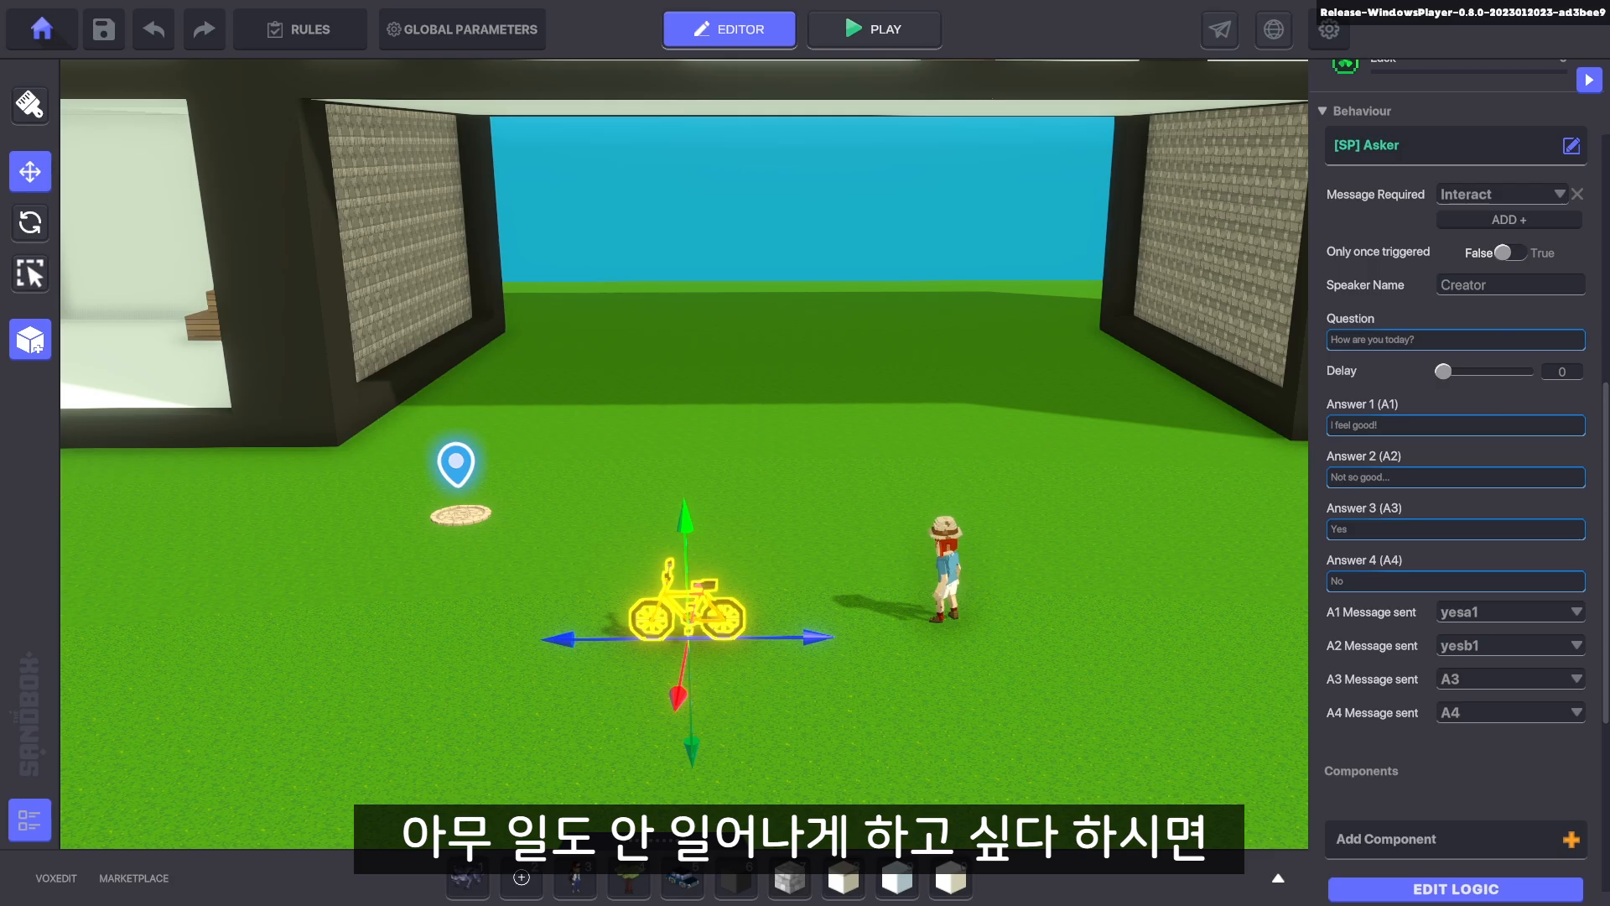
Set the messages sent by the bicycle's A2, A3 and A4 answers to none
click(1510, 646)
click(1478, 684)
click(1509, 680)
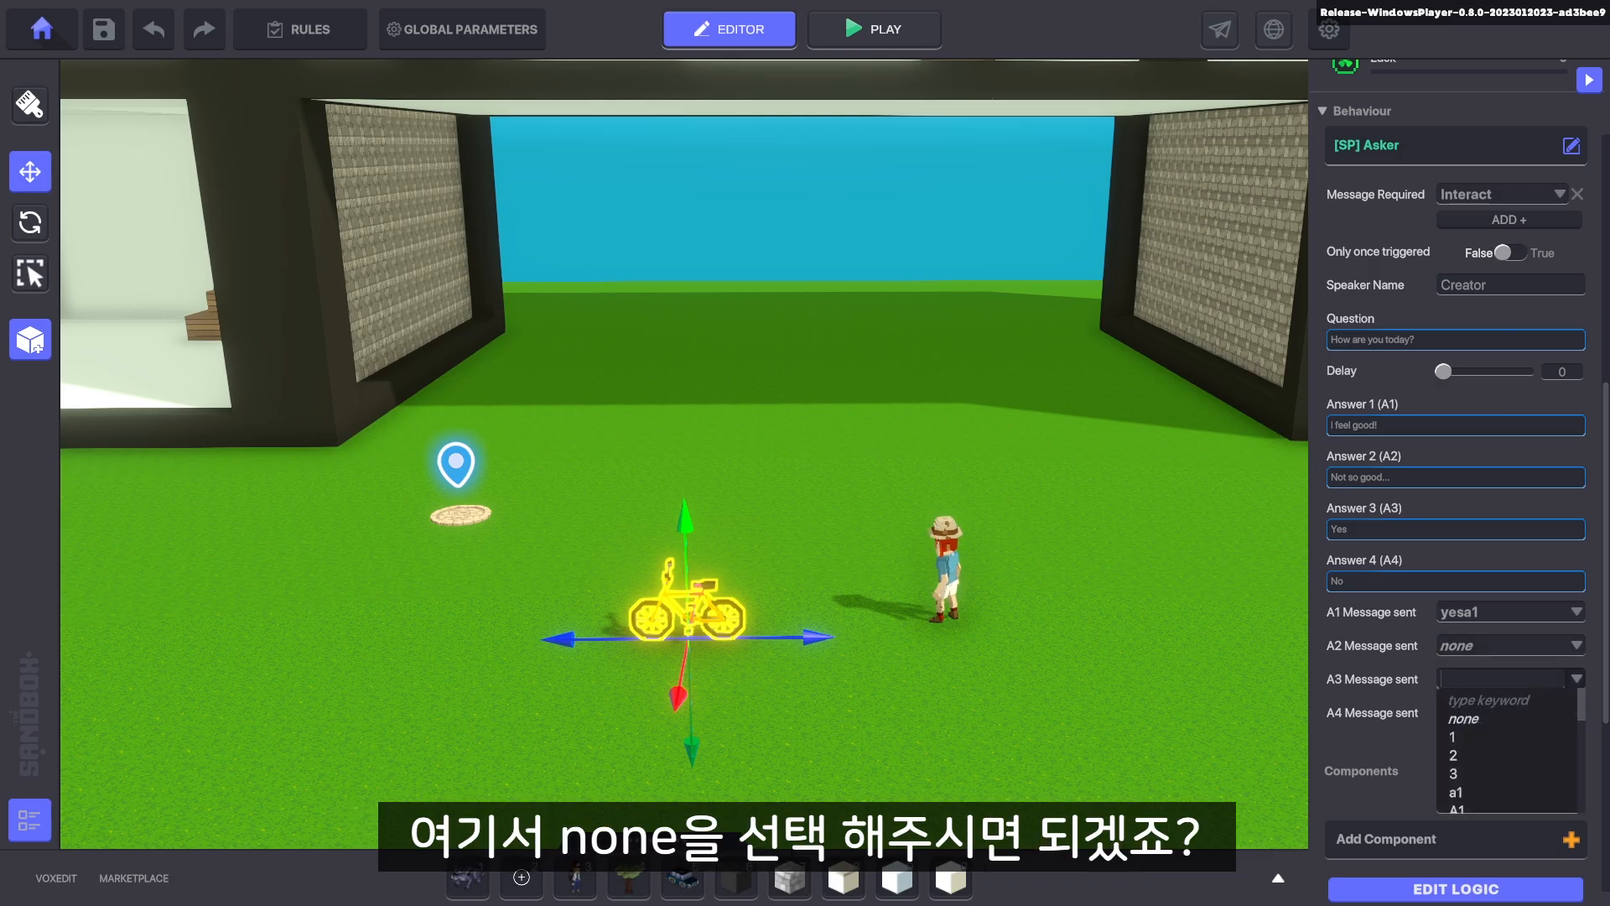
click(1477, 718)
click(1510, 712)
click(1477, 752)
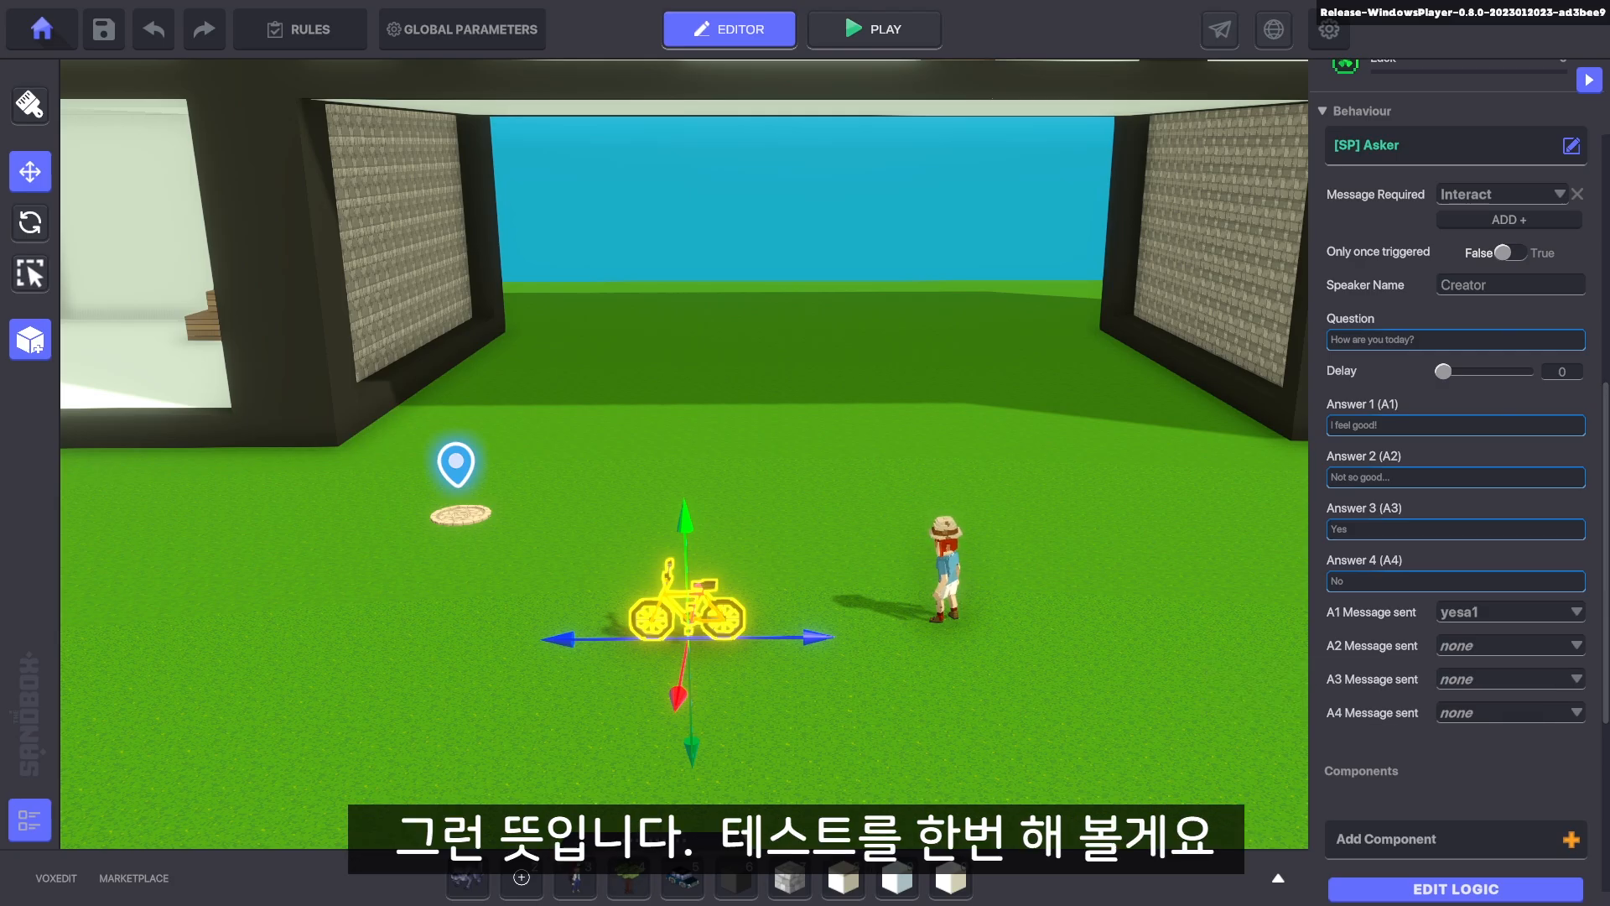
Play-test the game, interact with the bicycle and answer "I feel good!" to check the character's talk animation
scroll(1500, 755, up, 3)
click(875, 30)
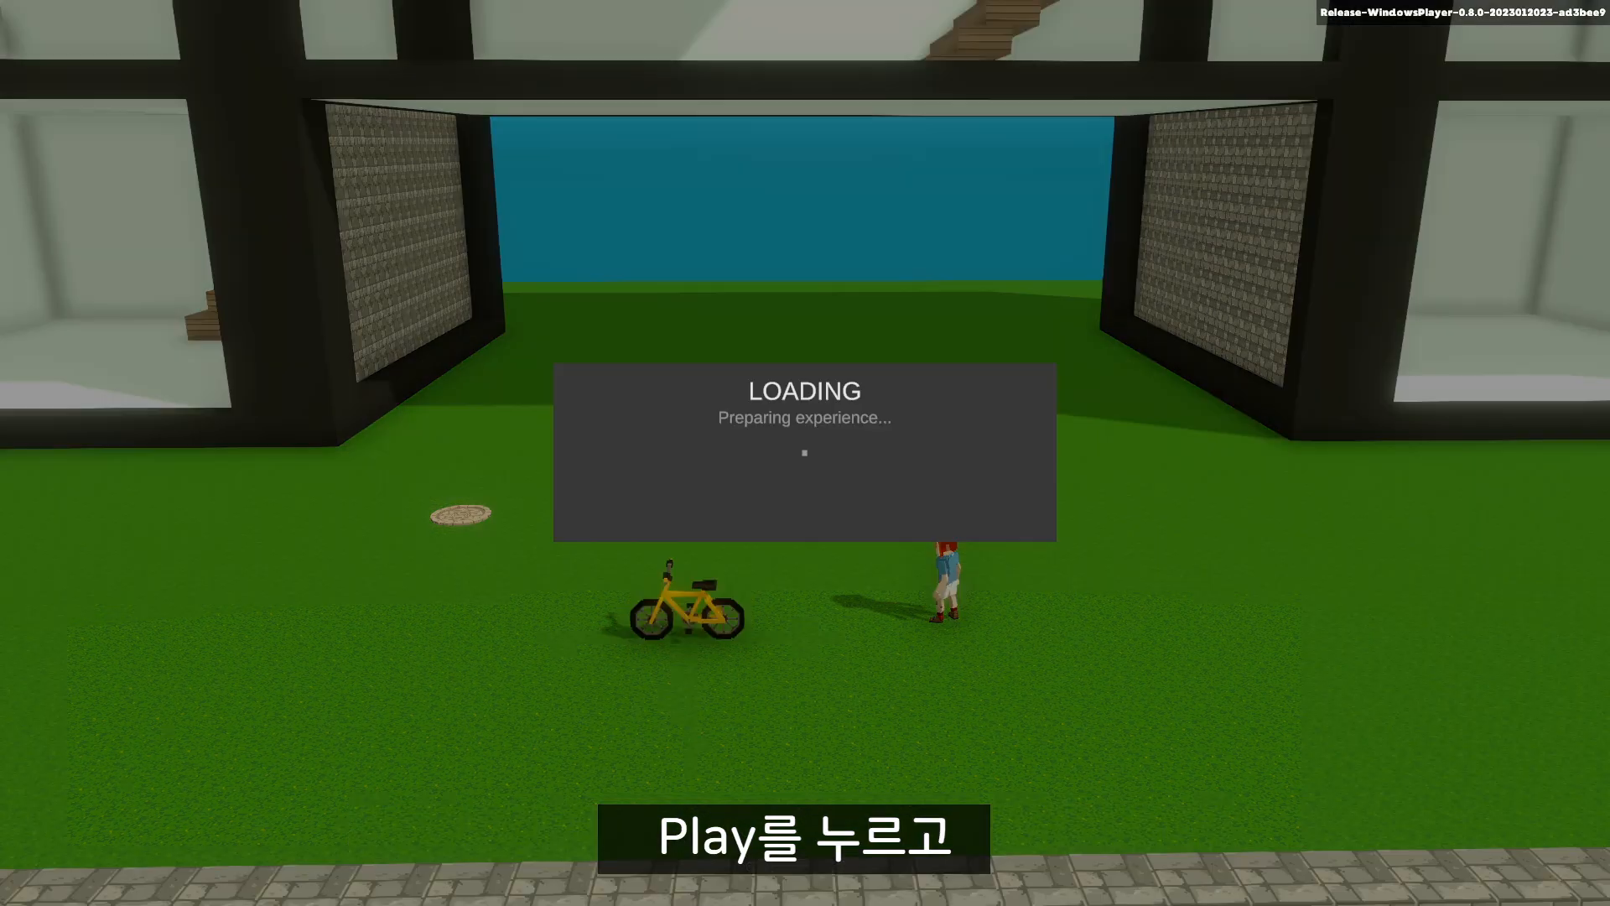
key(w)
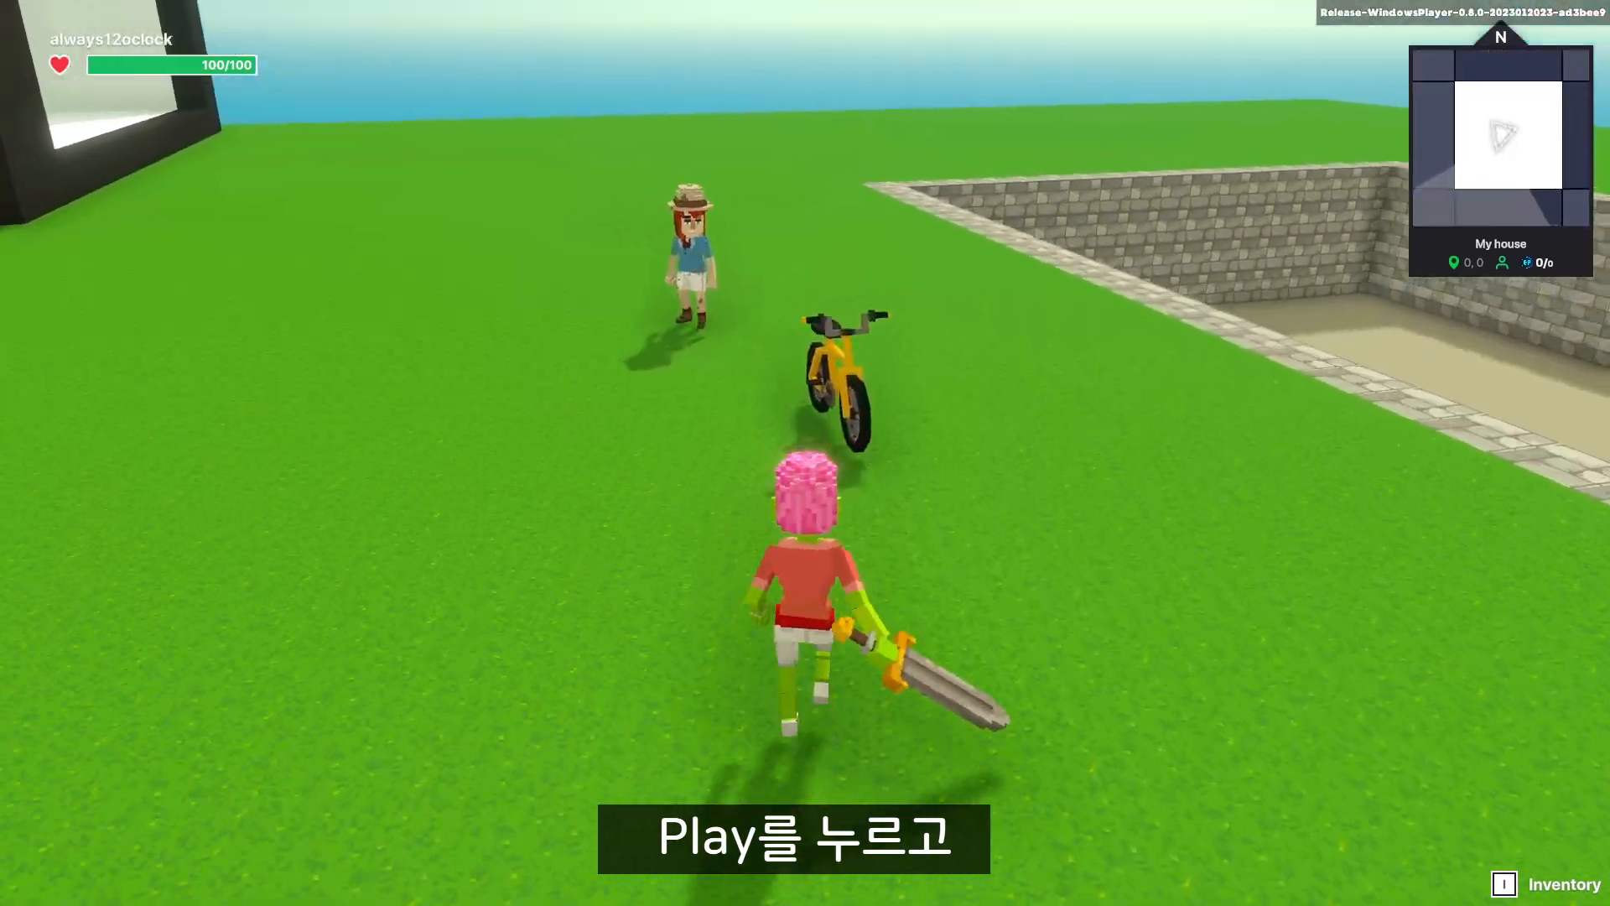
key(e)
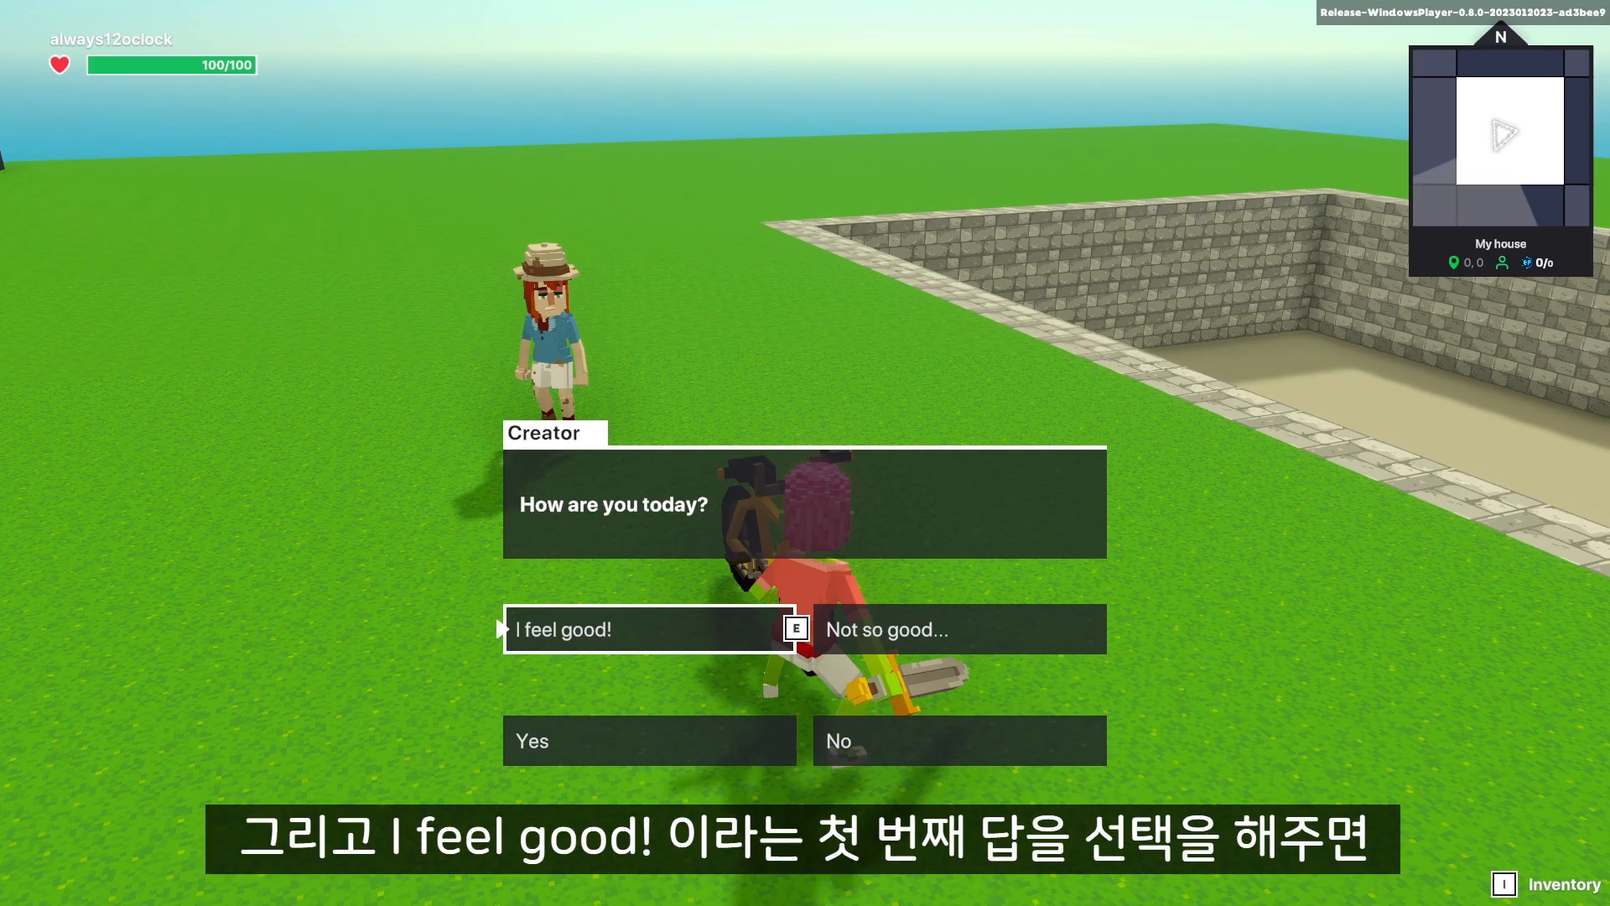
key(e)
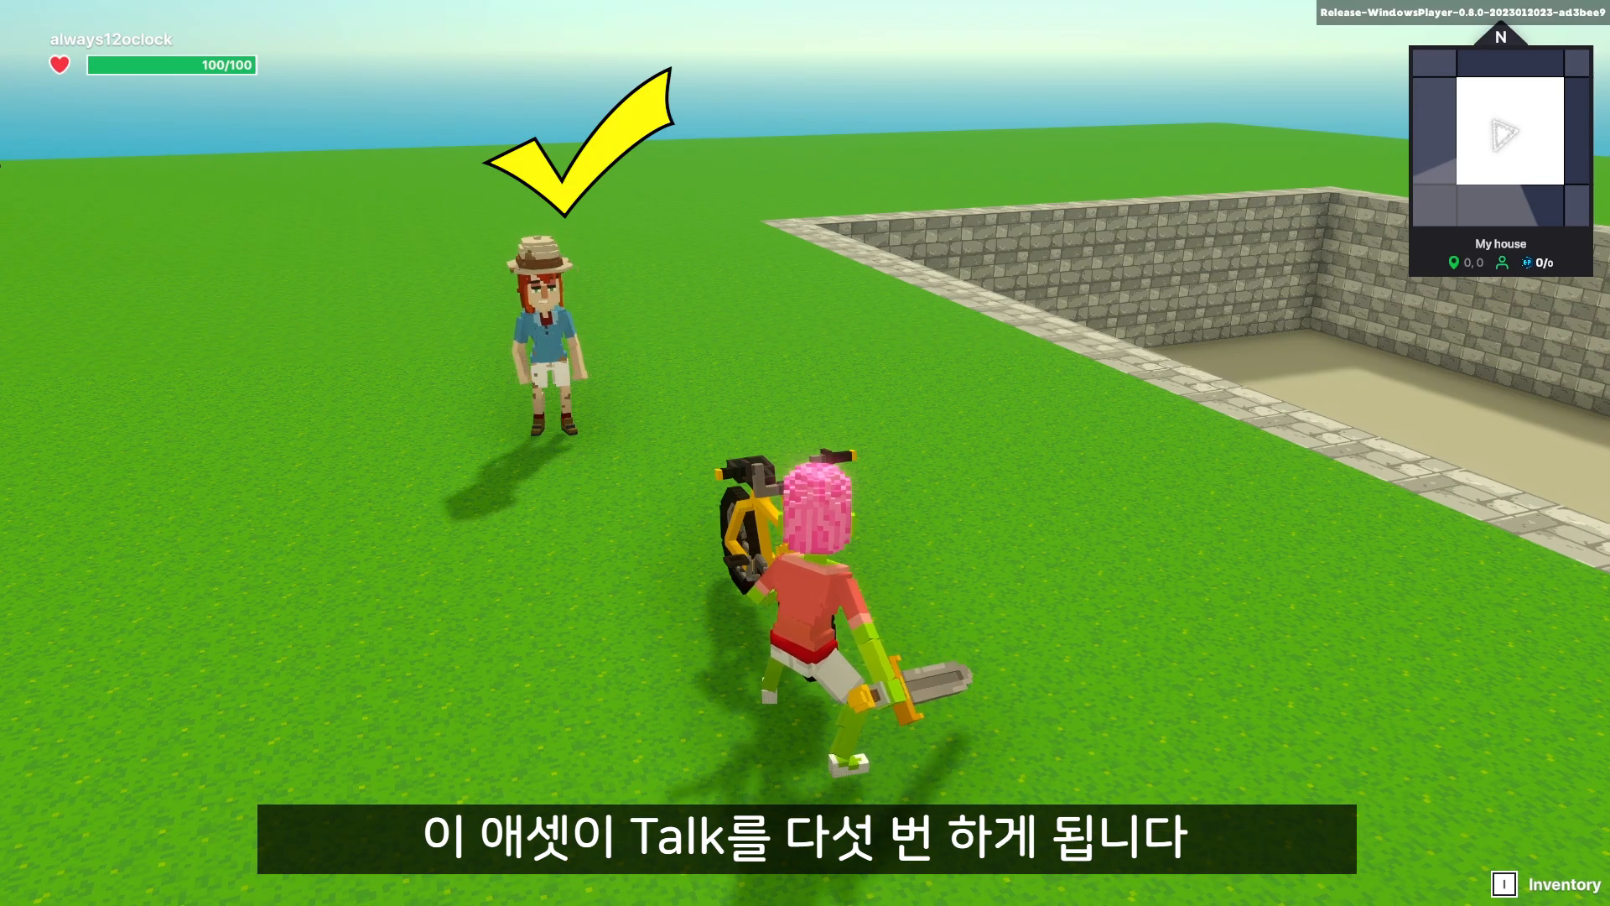
key(a)
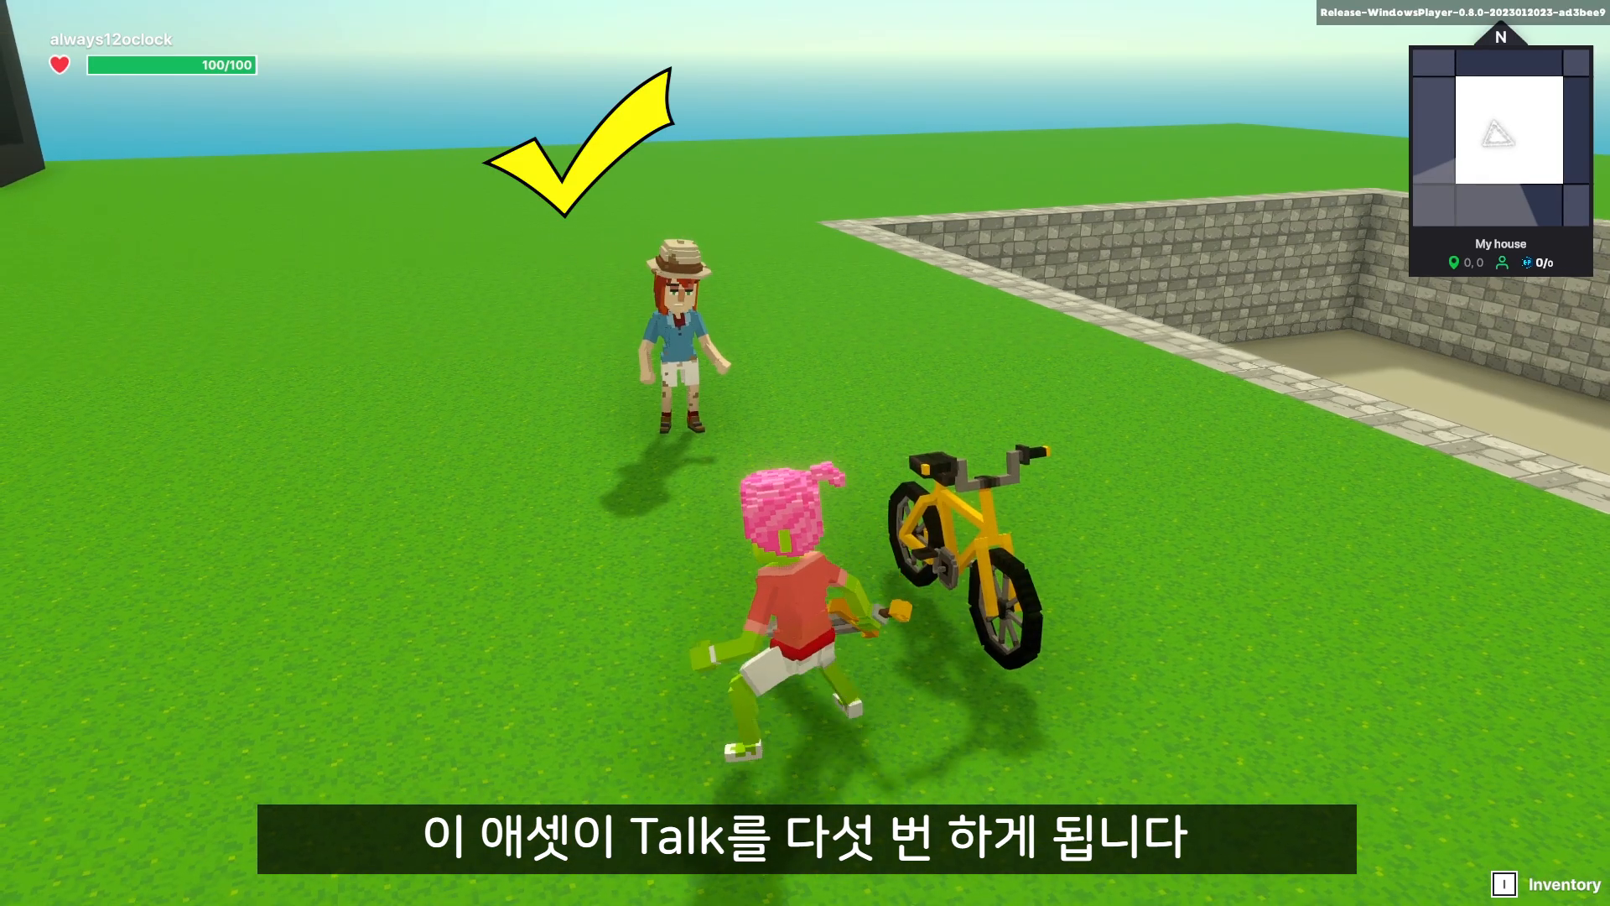
key(w)
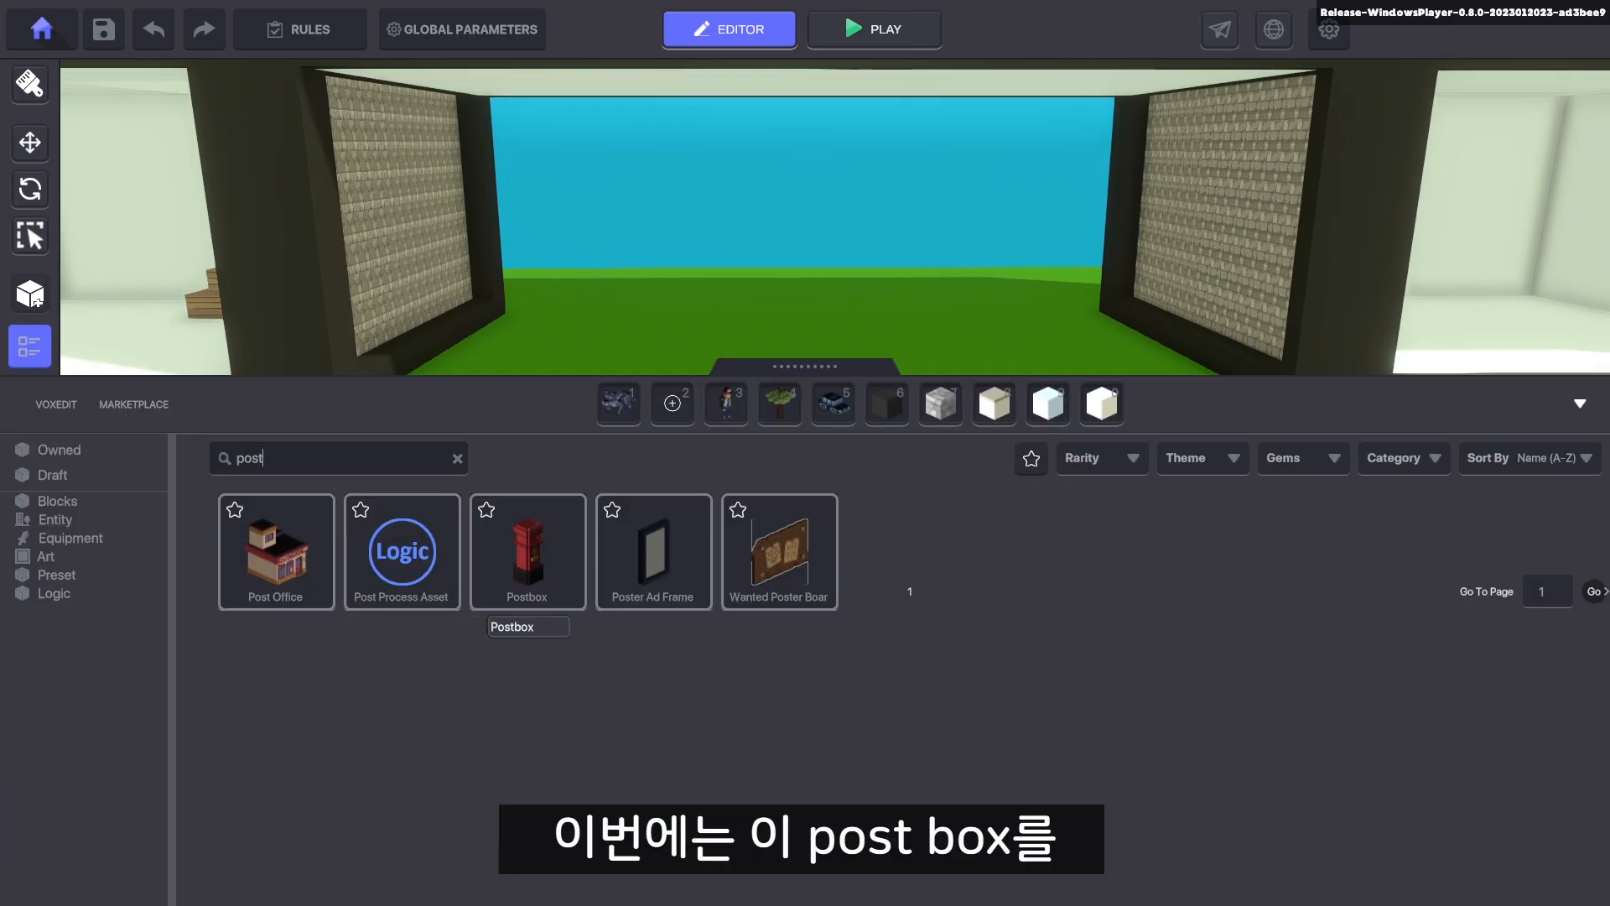
Place a Postbox on the grass between the bicycle and the character, slightly closer to the house
click(527, 553)
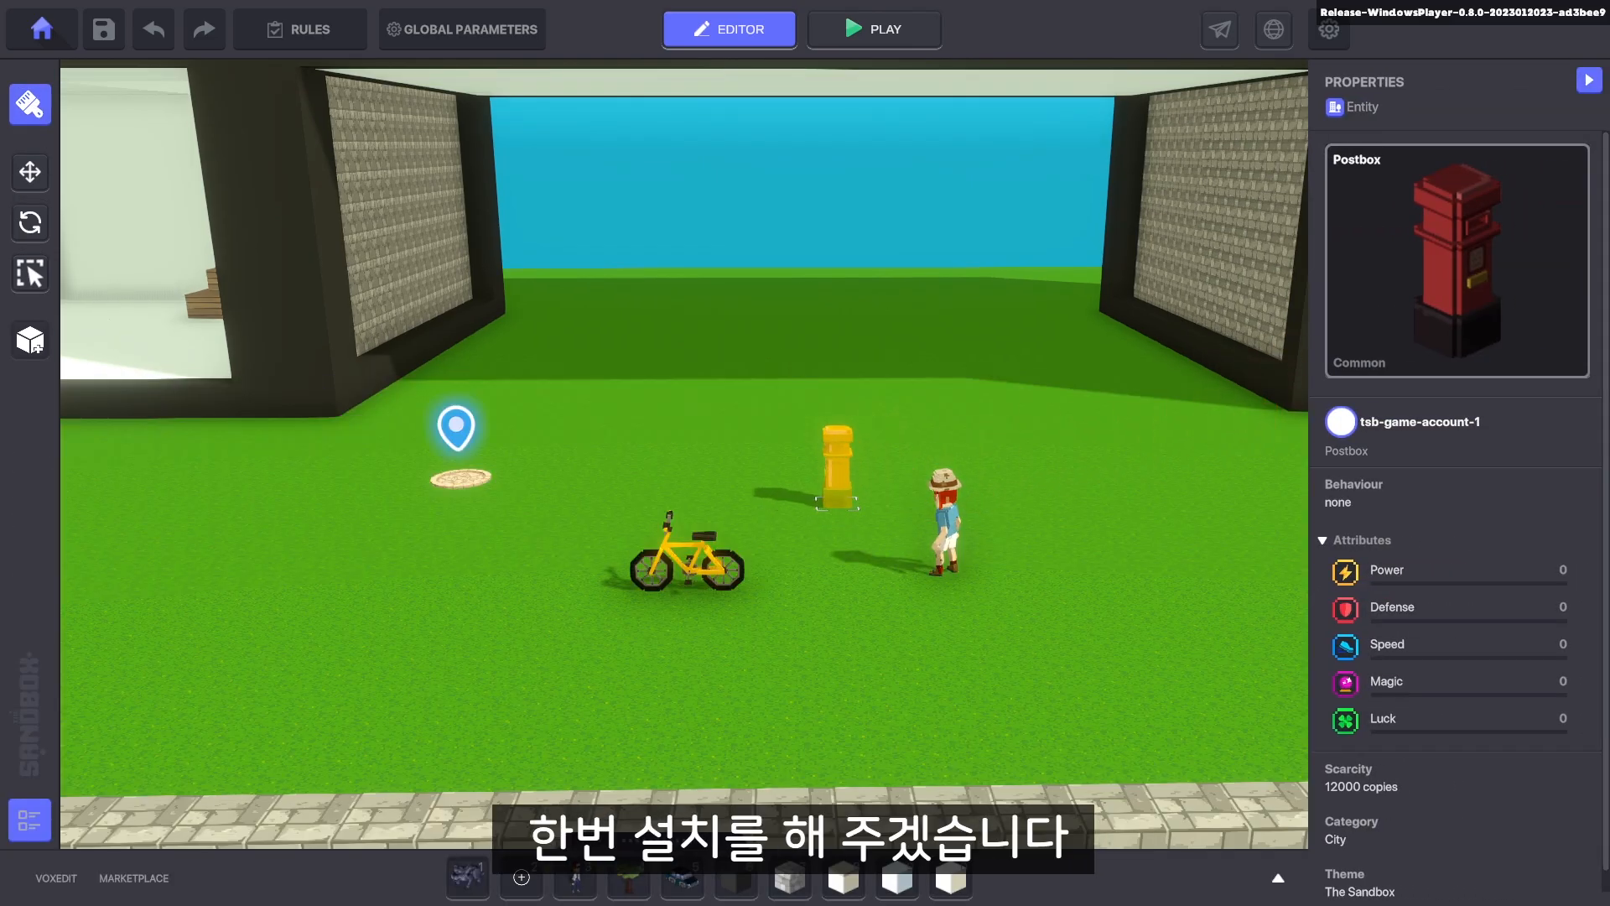
click(837, 469)
click(30, 172)
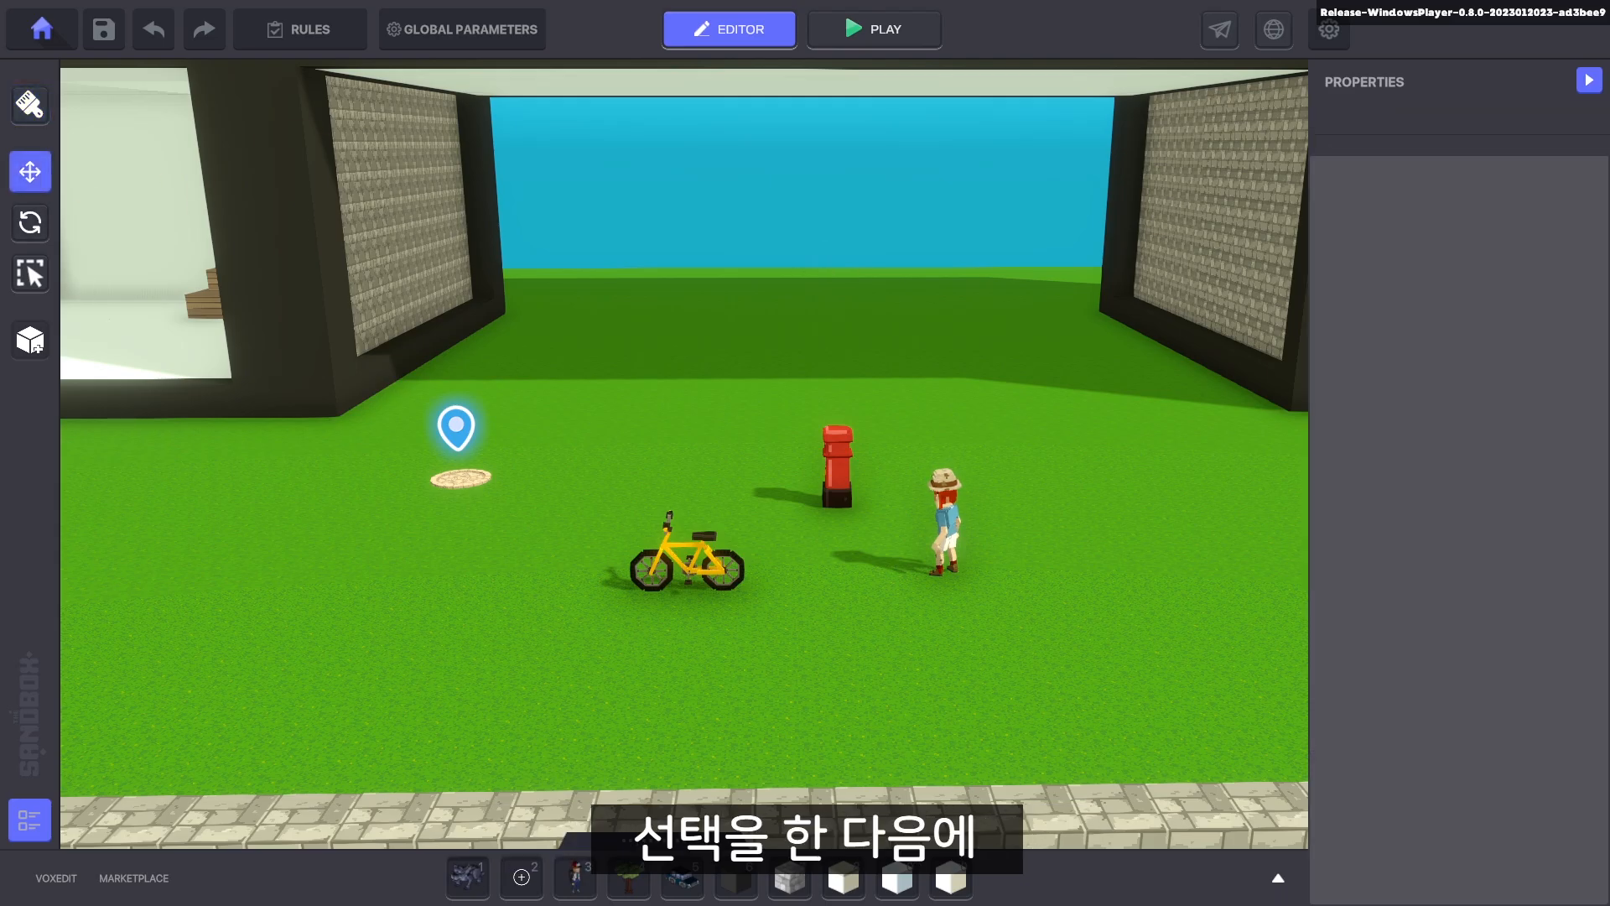
Assign the [SP] Asset Spawner behaviour to the postbox
click(837, 470)
key(r)
scroll(1456, 503, down, 3)
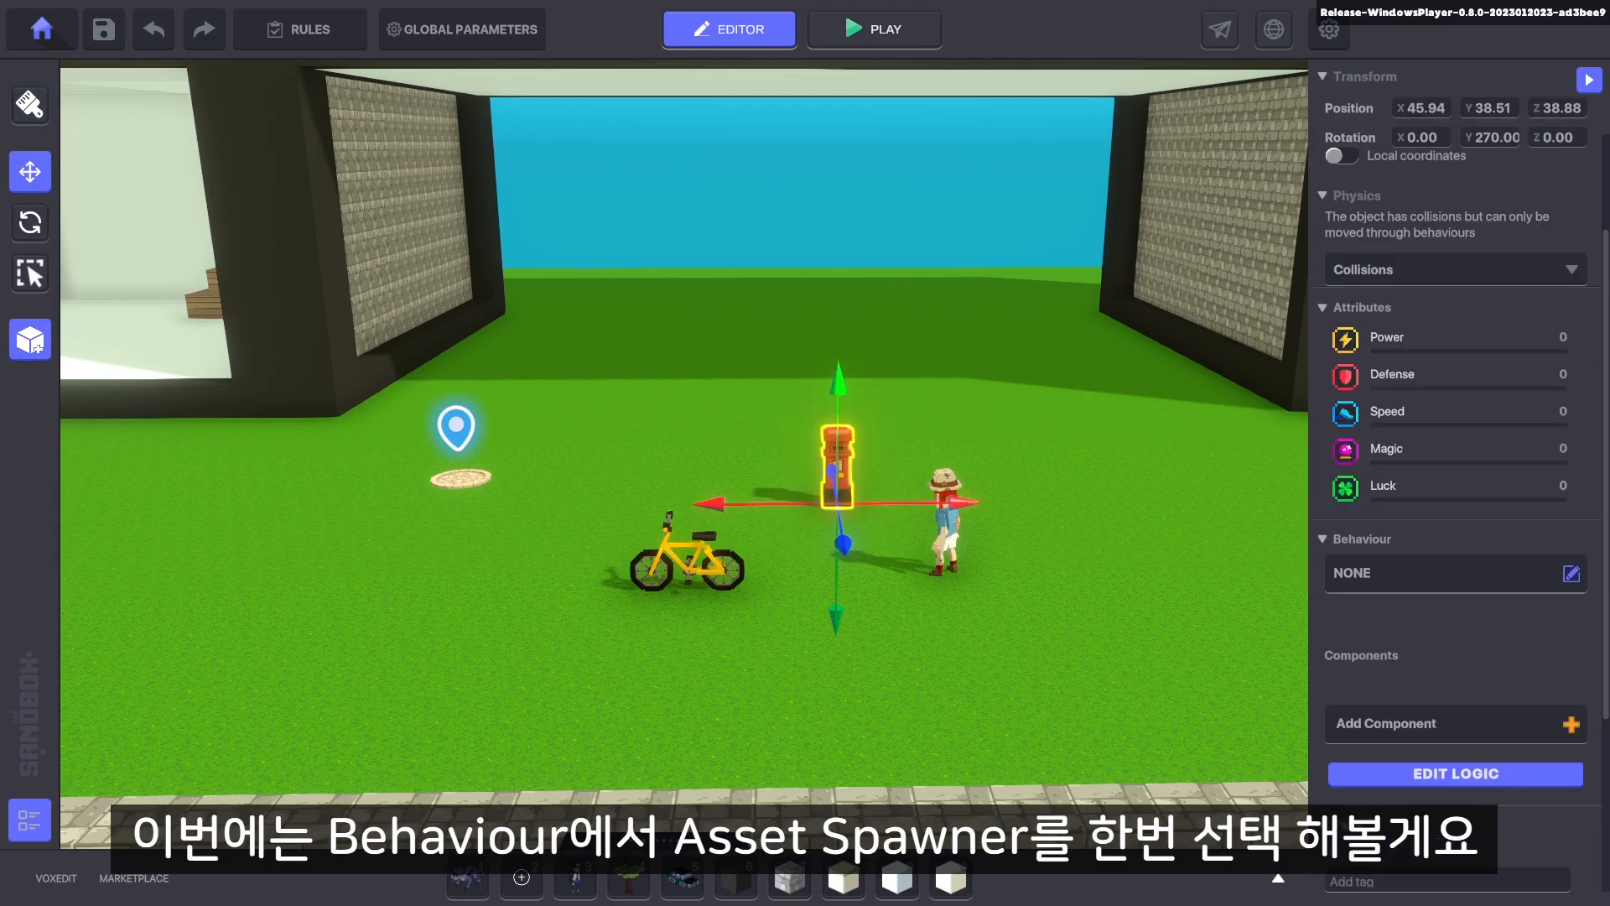
click(1571, 574)
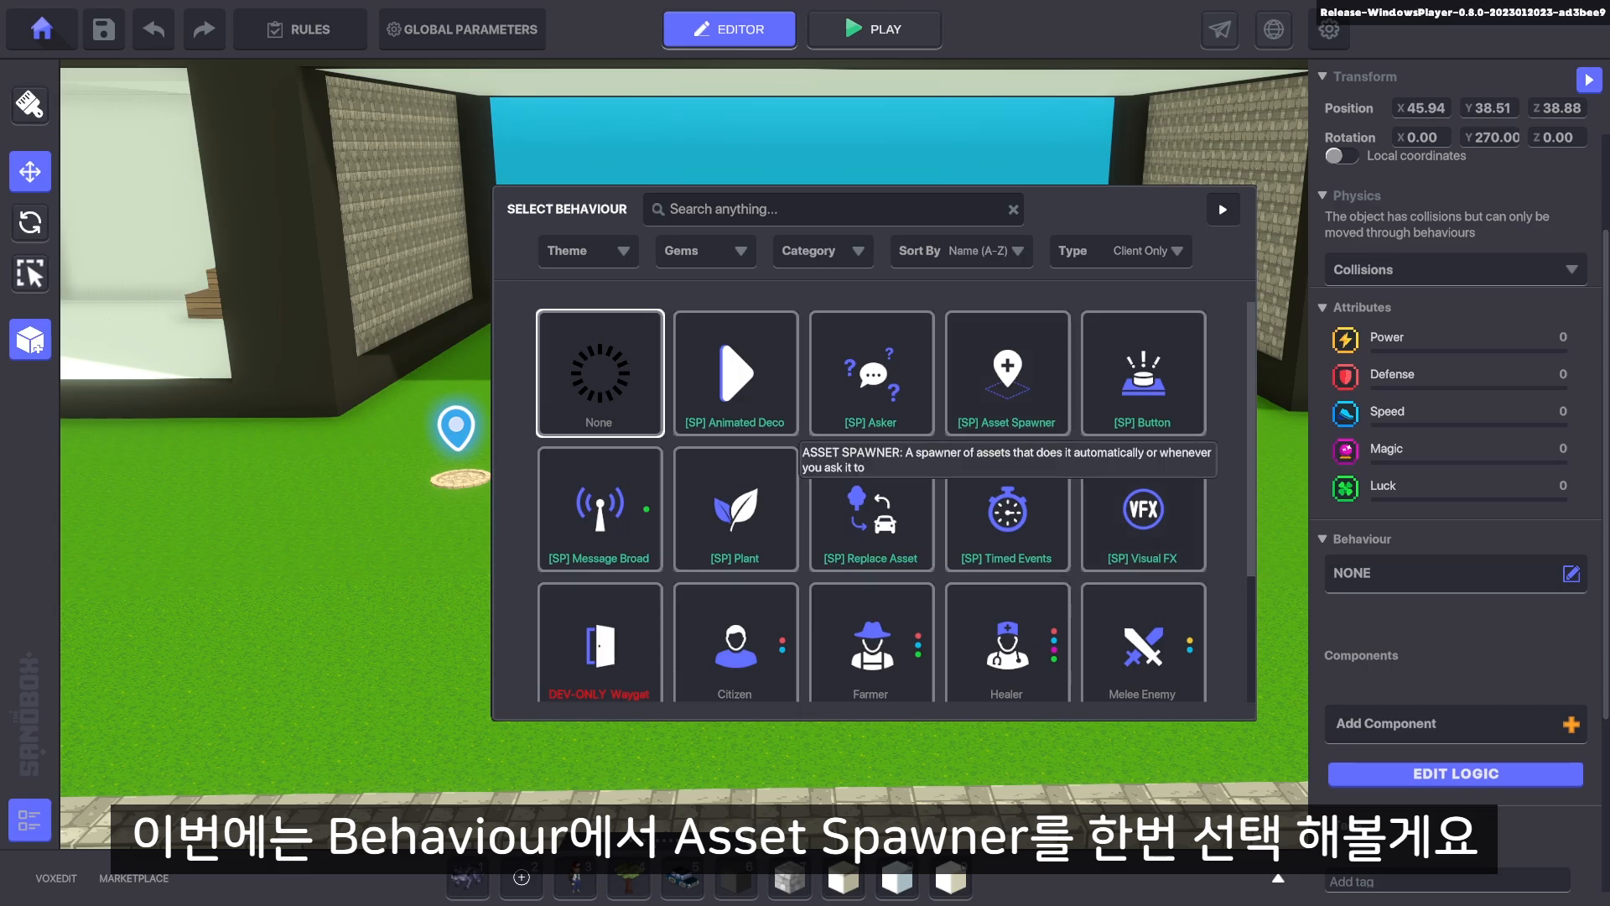
click(1007, 373)
scroll(1456, 503, down, 3)
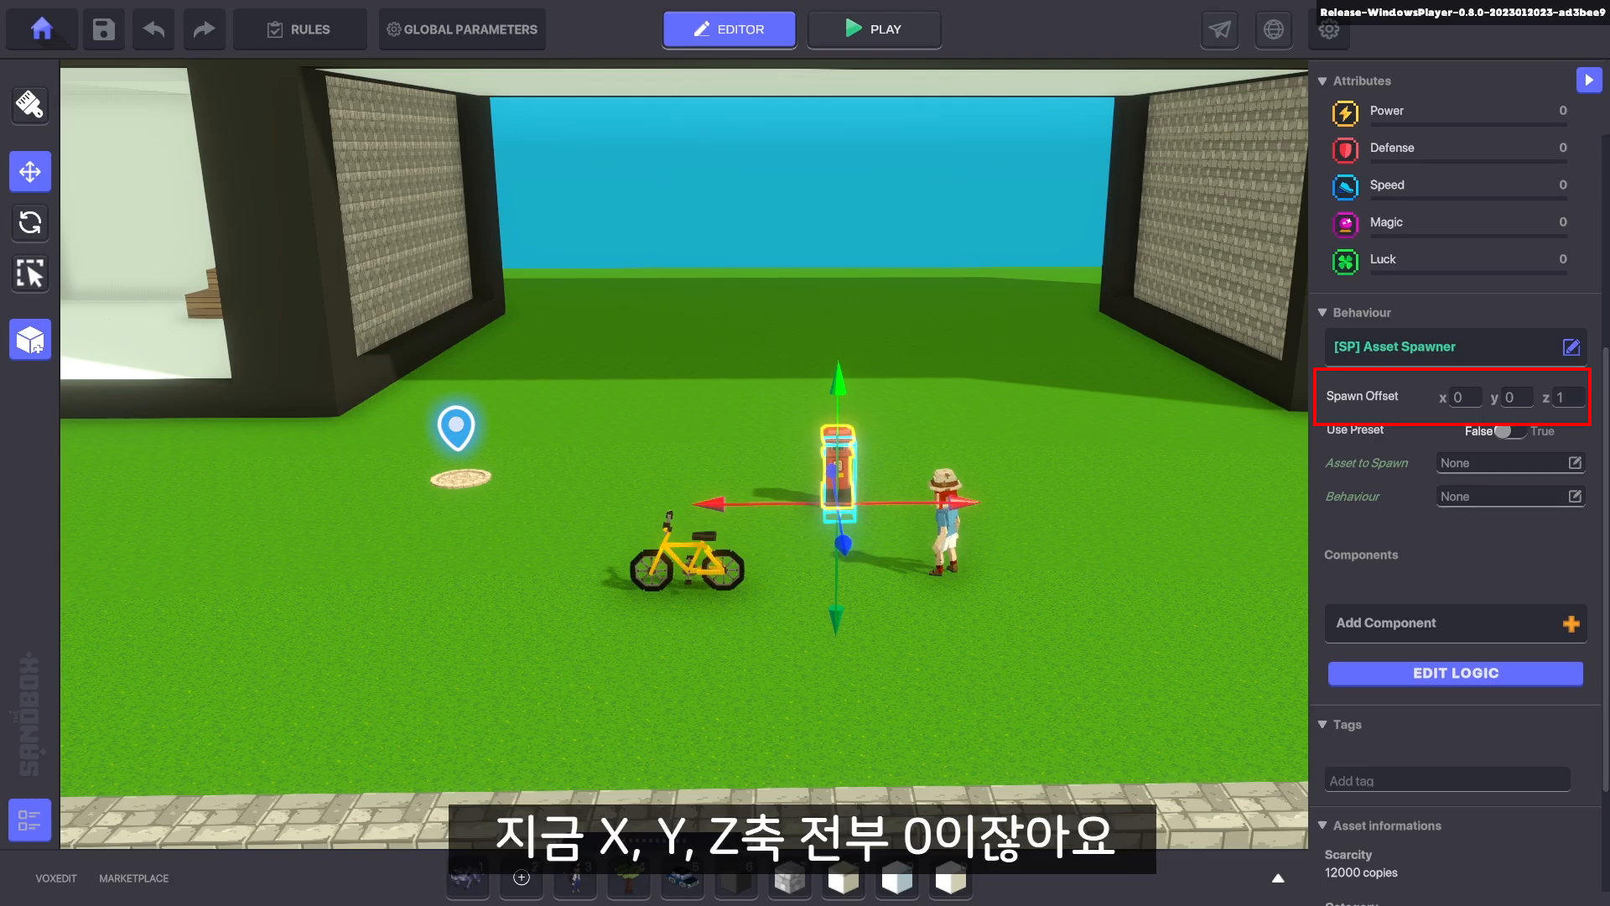
Set the Z spawn offset of the postbox's Asset Spawner to 0
click(1567, 397)
text(0)
key(Return)
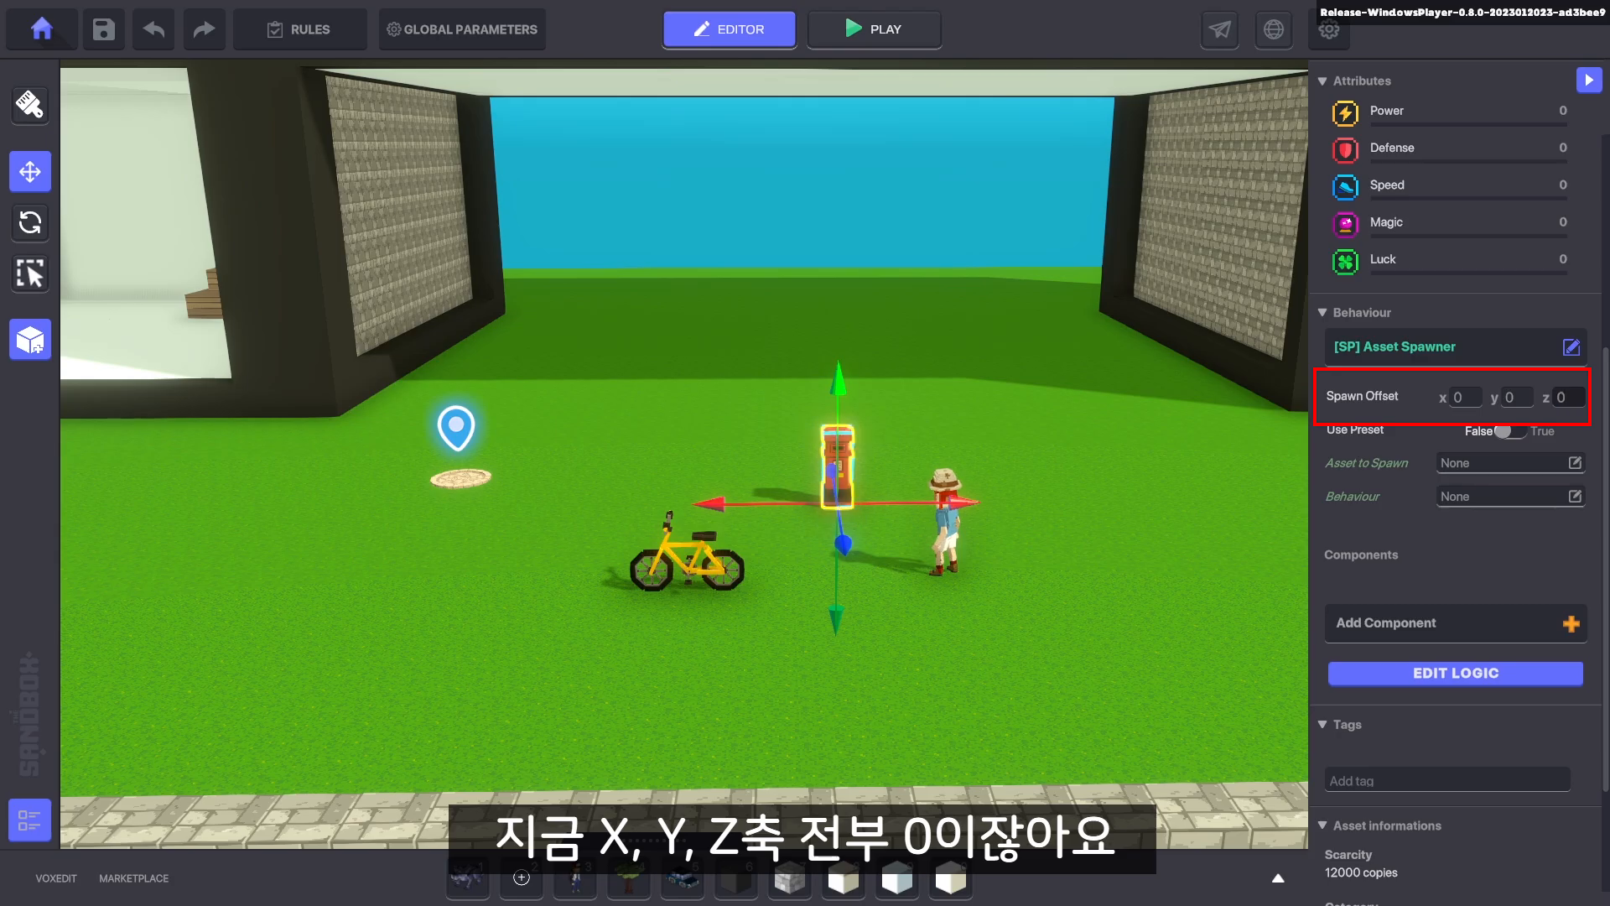
Set the Z spawn offset of the postbox's Asset Spawner to 10
scroll(837, 503, up, 3)
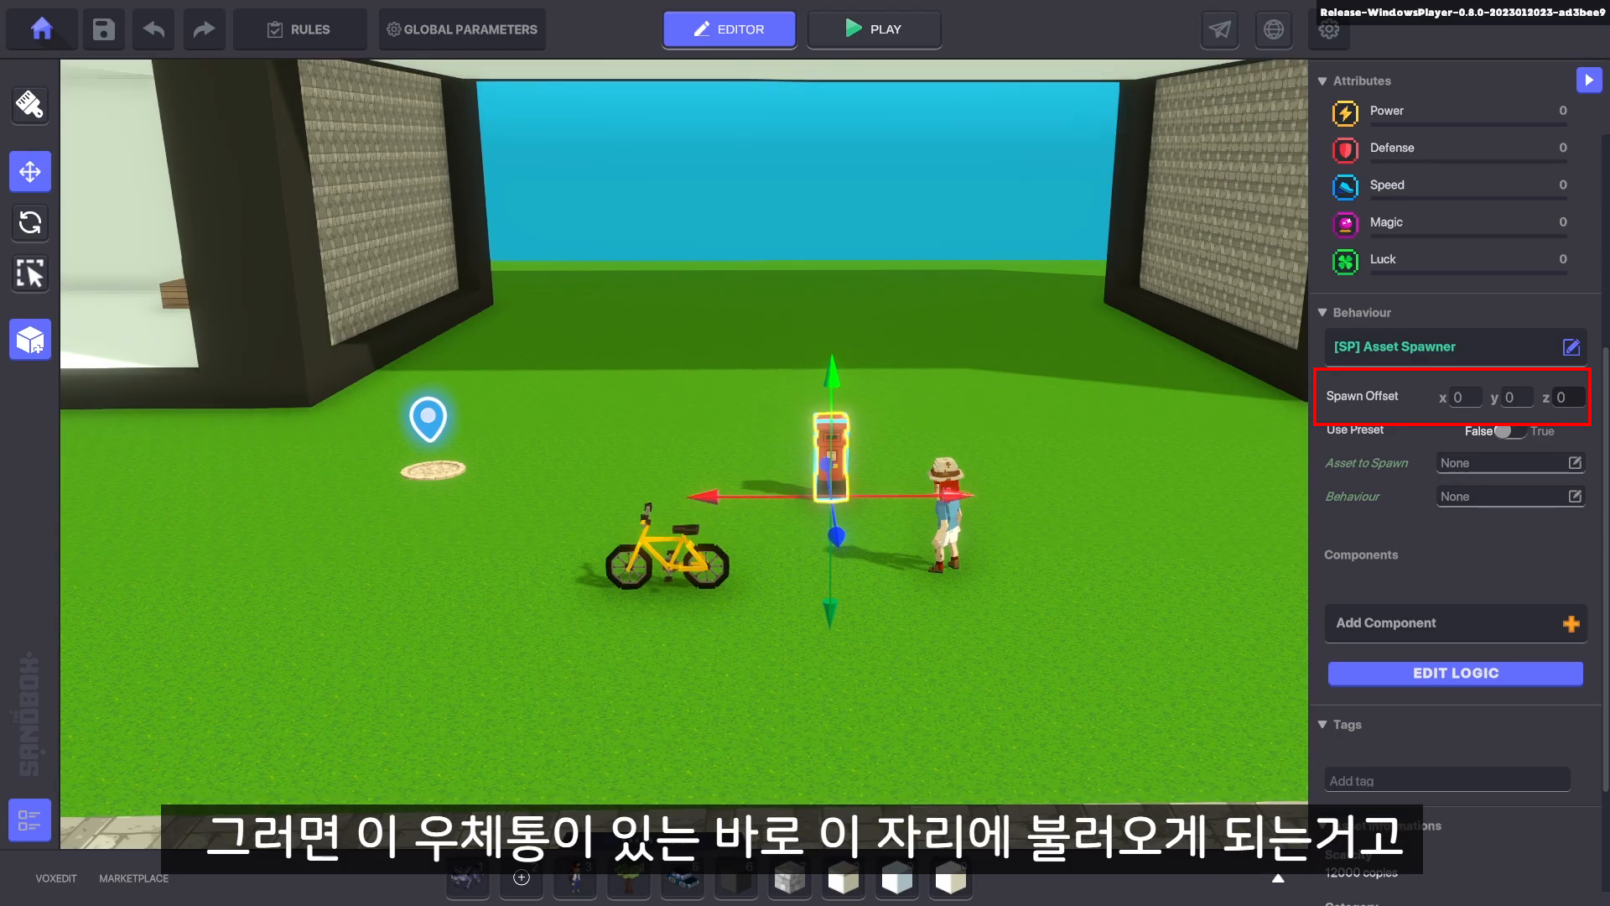
right_drag(846, 504, 847, 554)
drag(849, 553, 846, 518)
right_drag(846, 518, 803, 485)
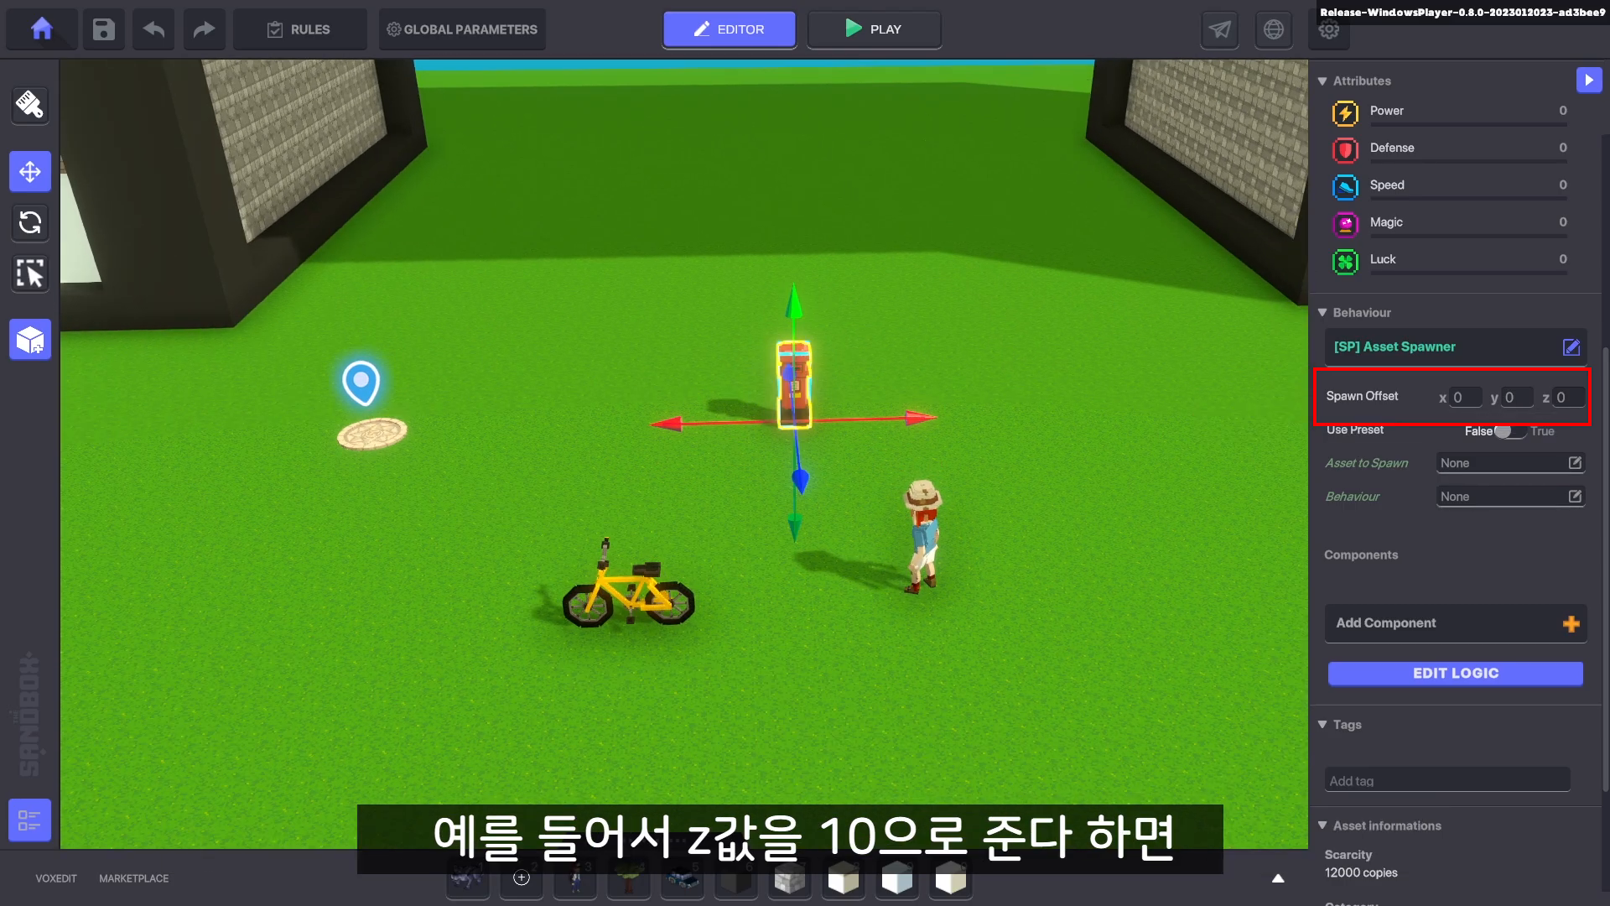
click(1567, 398)
text(10)
key(Return)
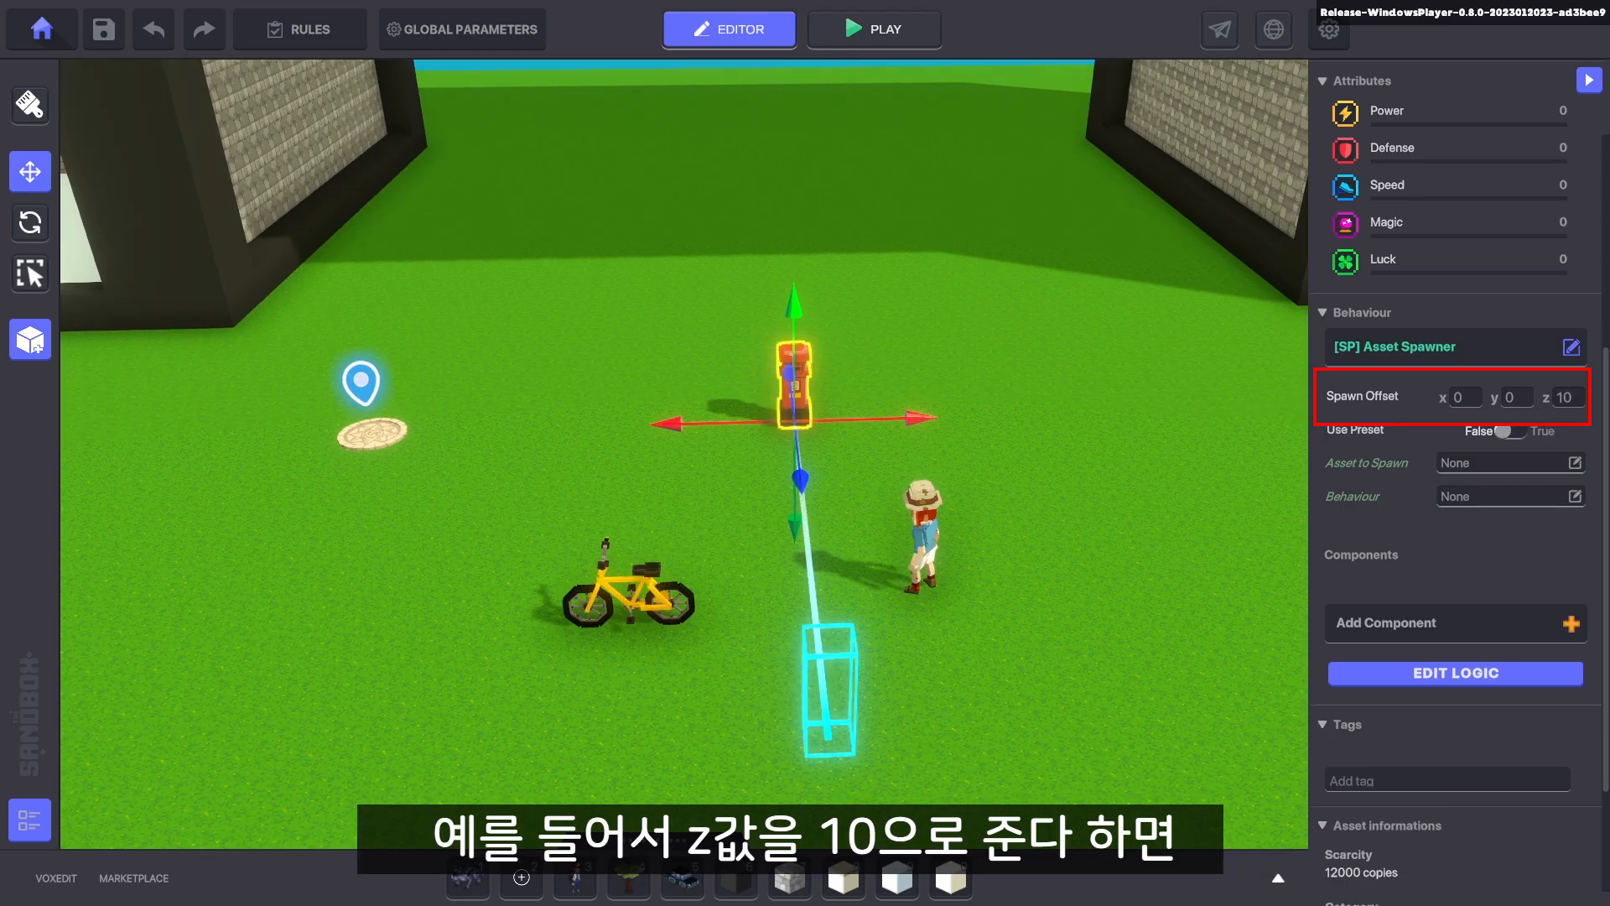
mouse_move(805, 487)
right_down()
mouse_move(1090, 403)
mouse_move(1022, 453)
mouse_move(780, 495)
mouse_move(810, 486)
right_up()
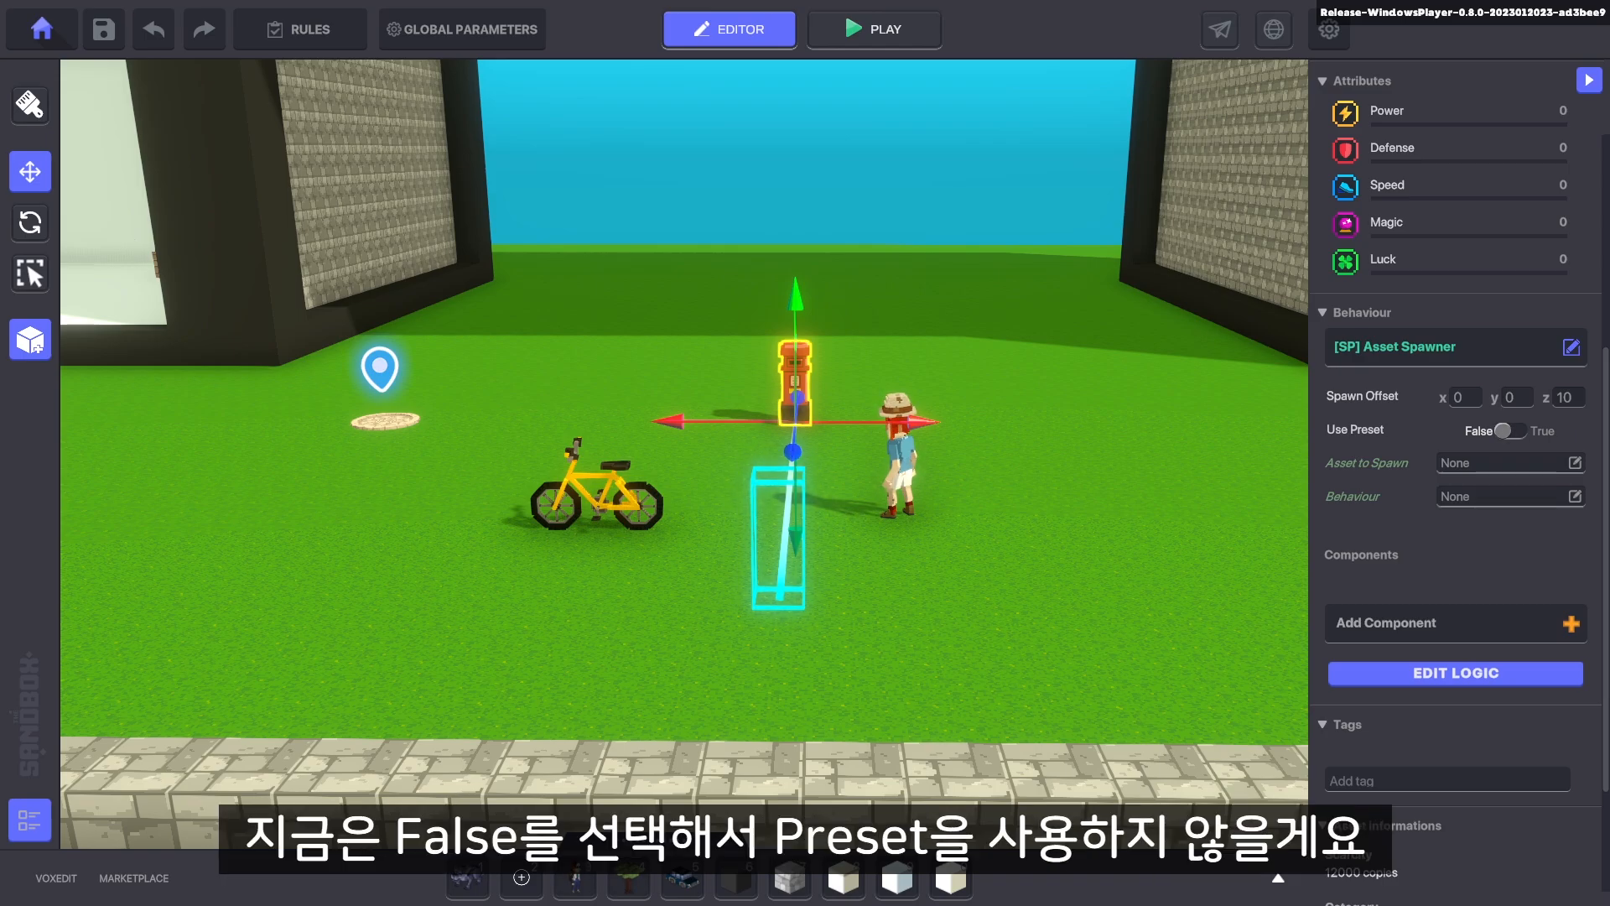
Keep Use Preset at False and set the postbox to spawn Ancient Treasure A with the Melee Enemy behaviour
click(1510, 430)
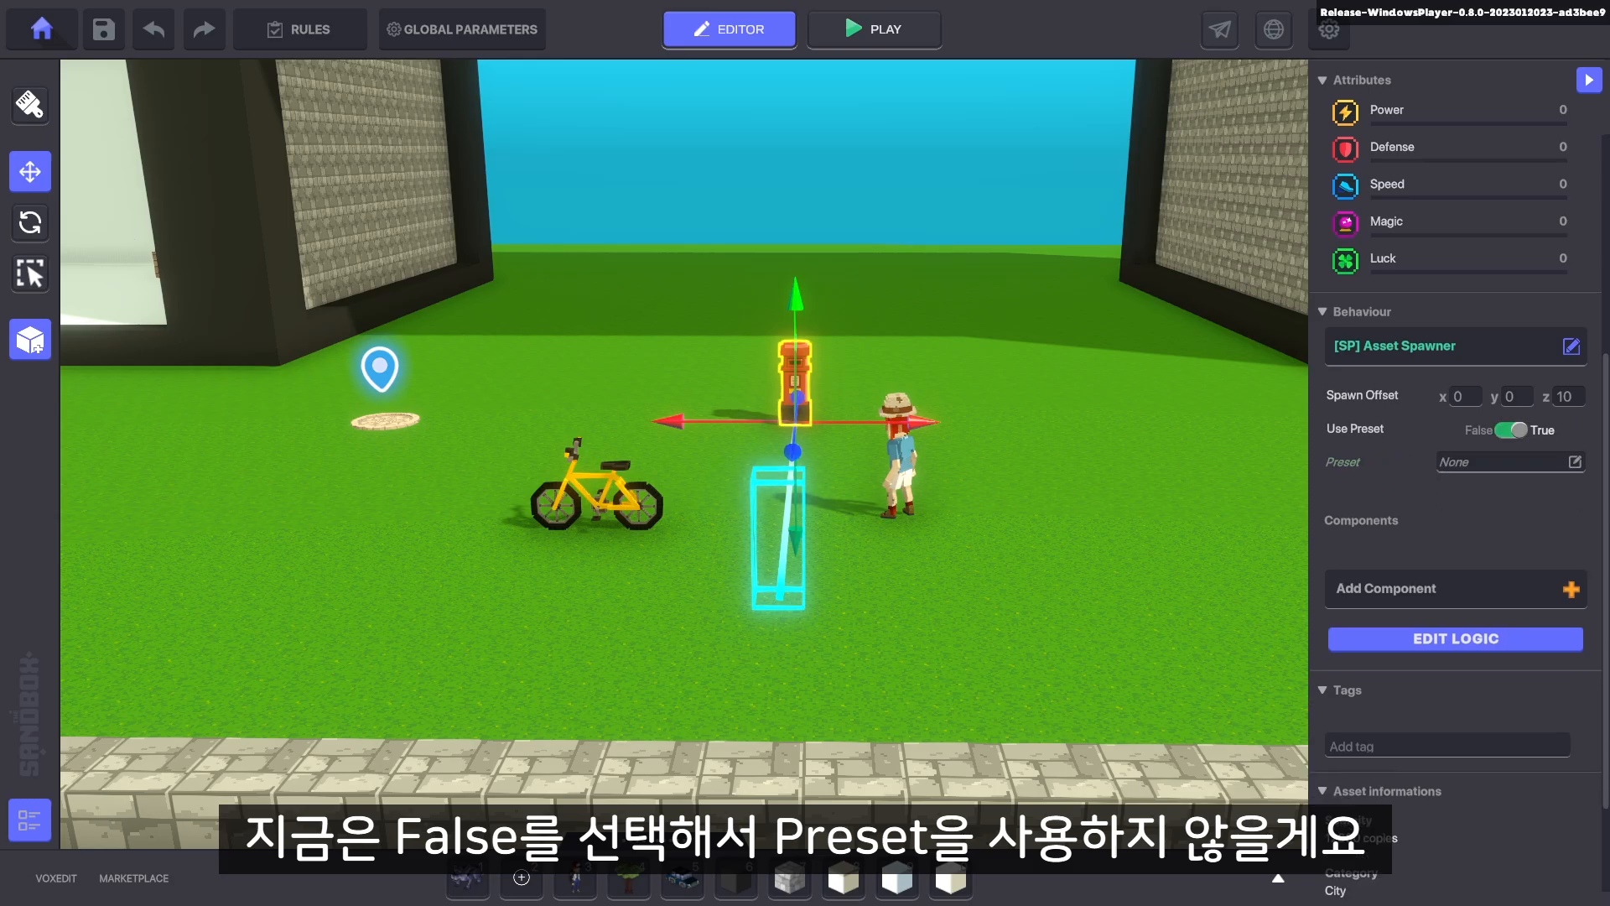
click(1510, 430)
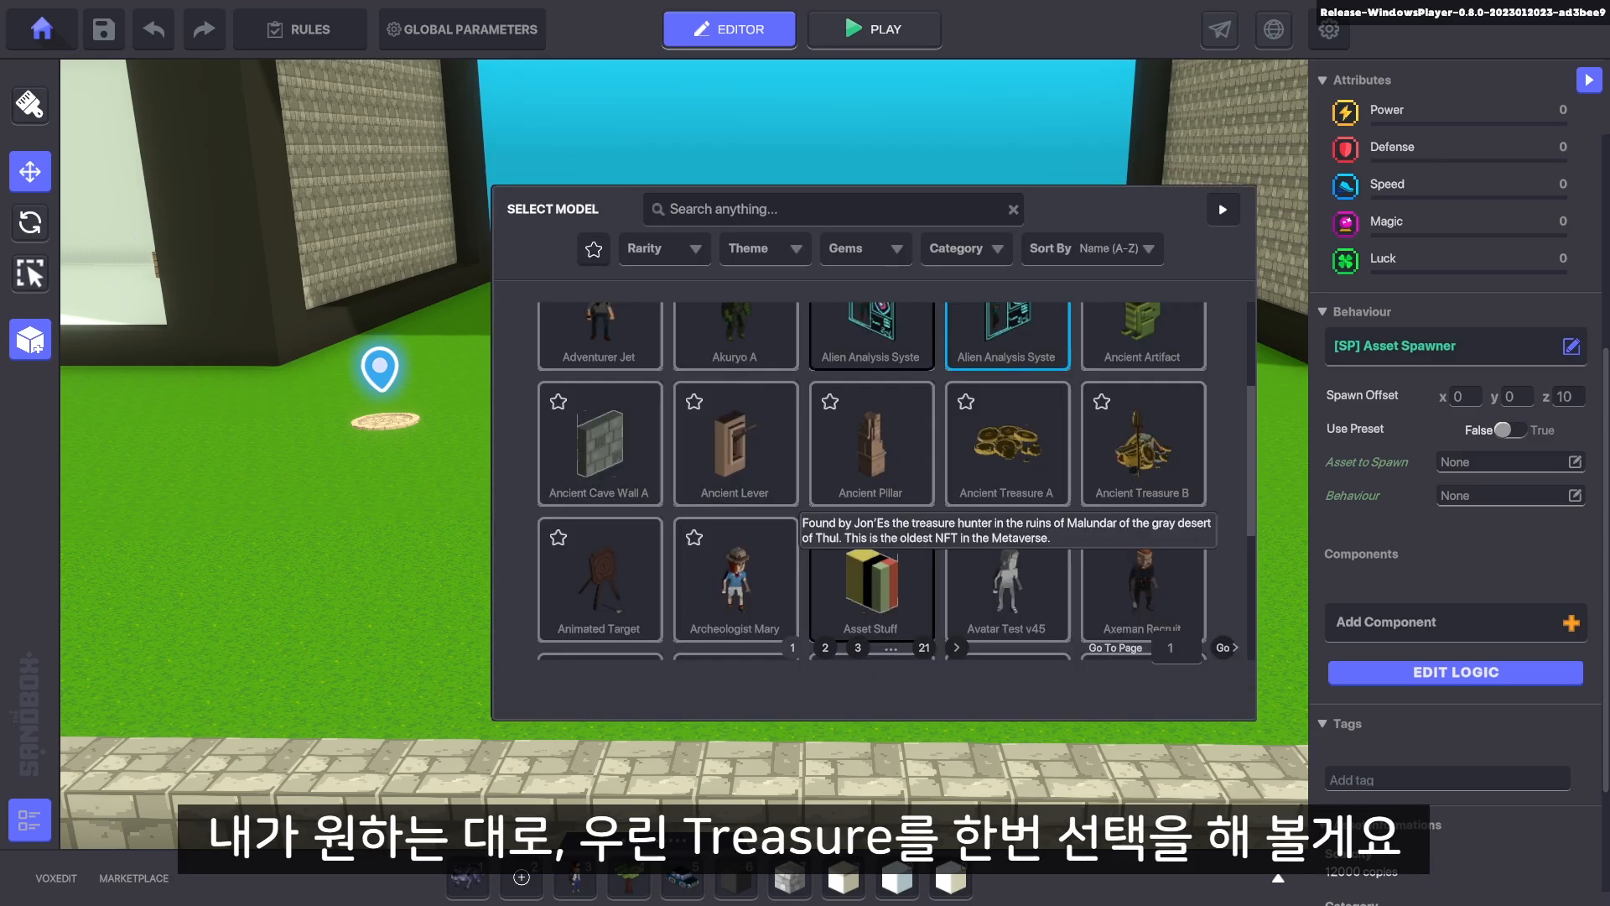
click(1007, 444)
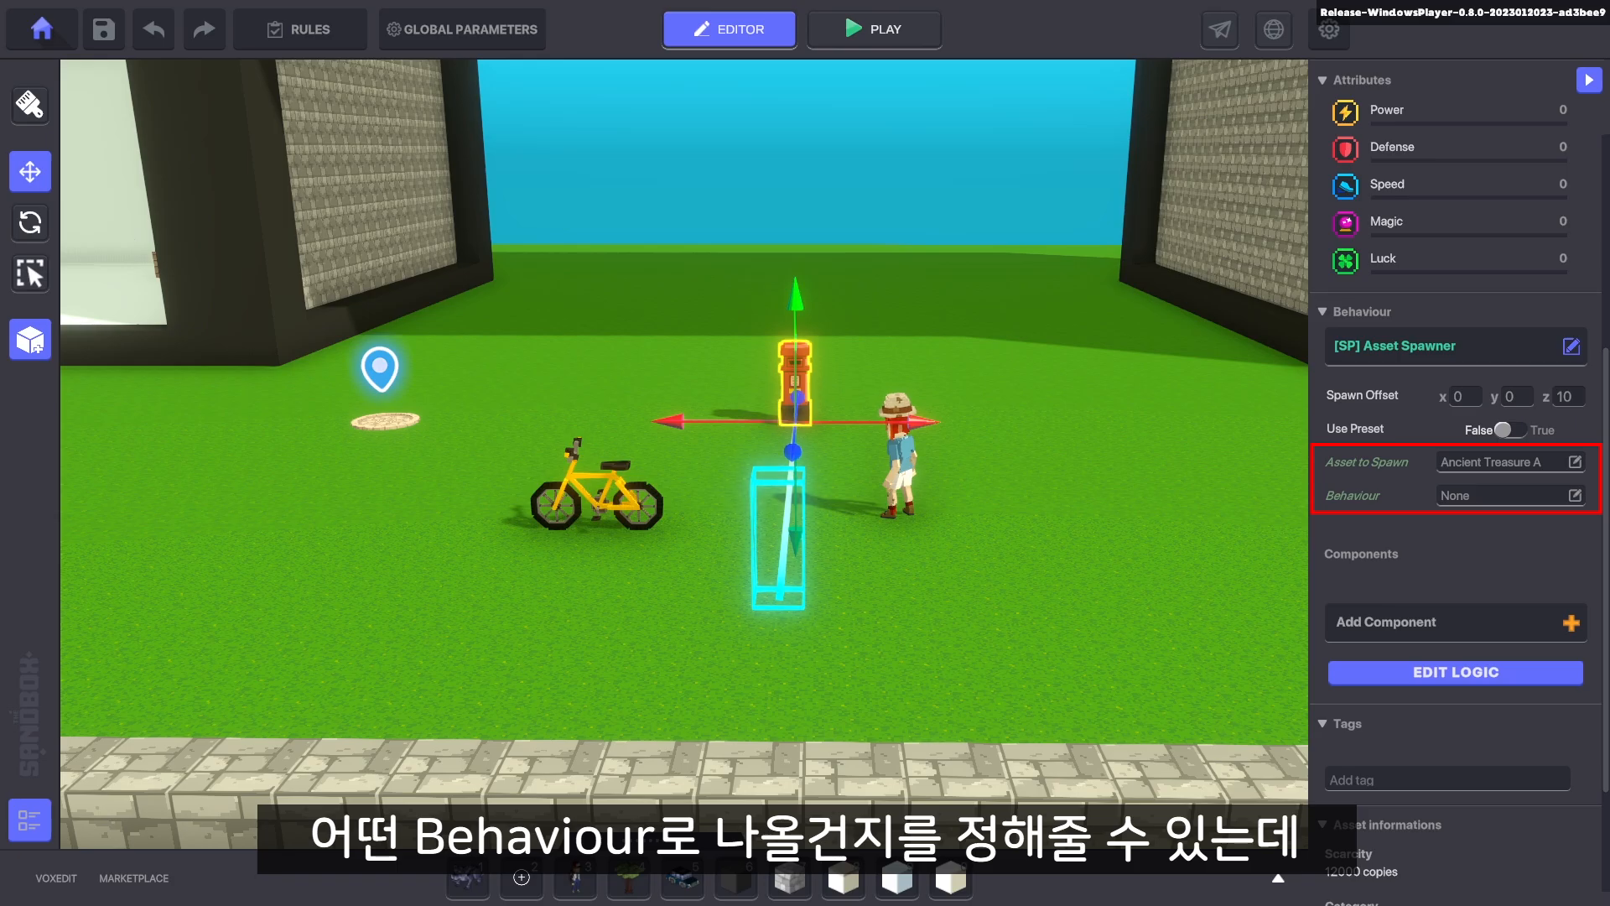
click(1575, 496)
scroll(1143, 516, down, 3)
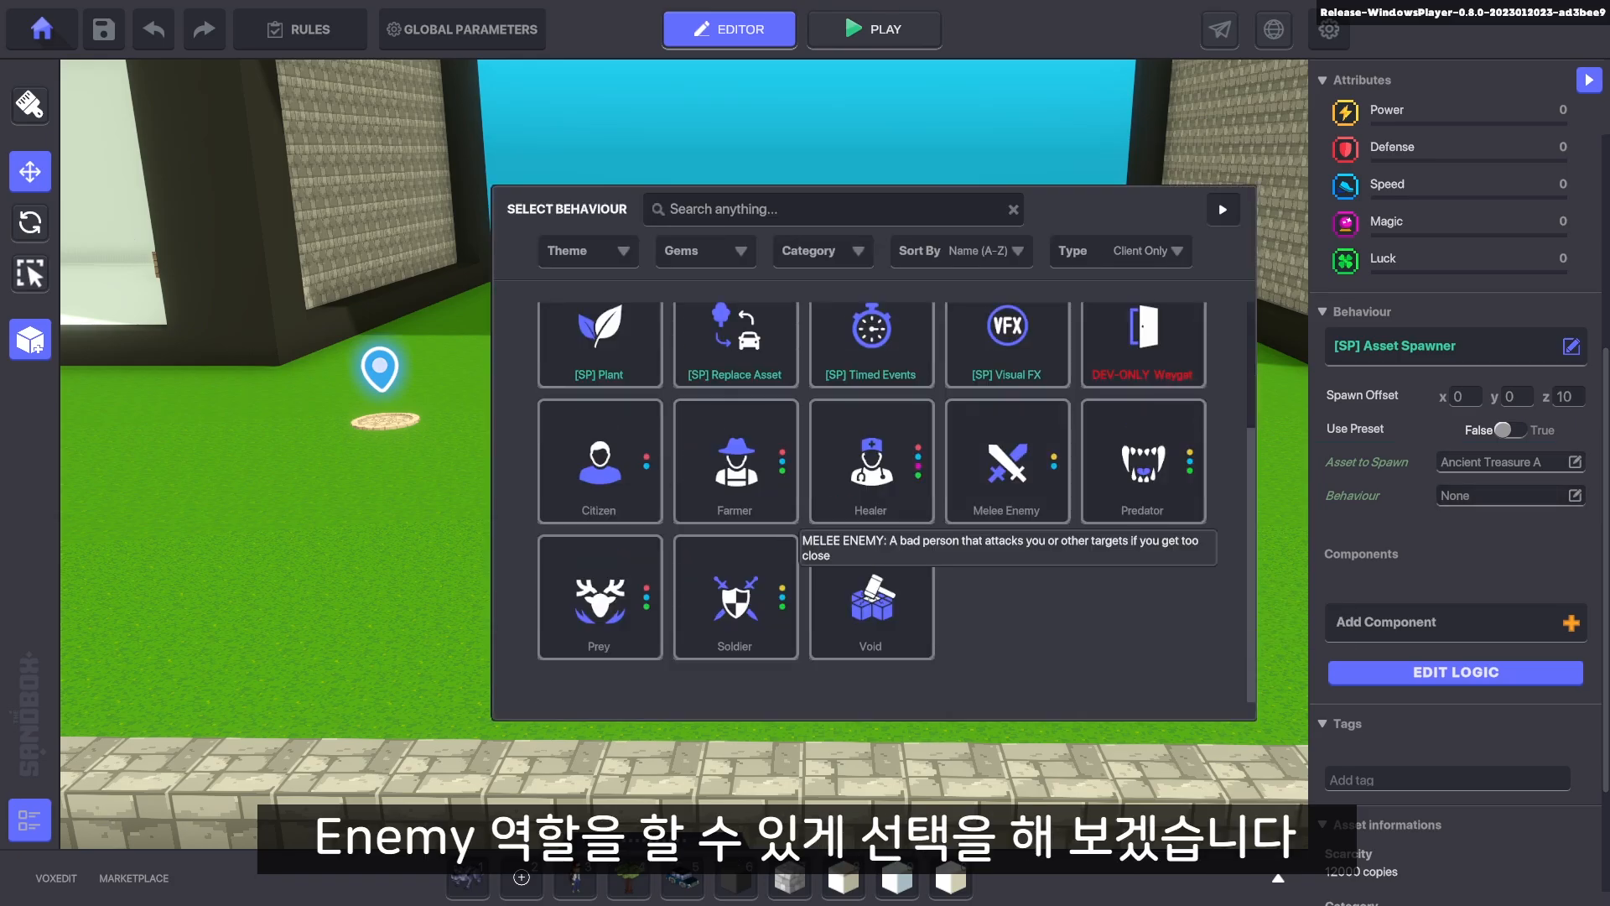
click(1006, 465)
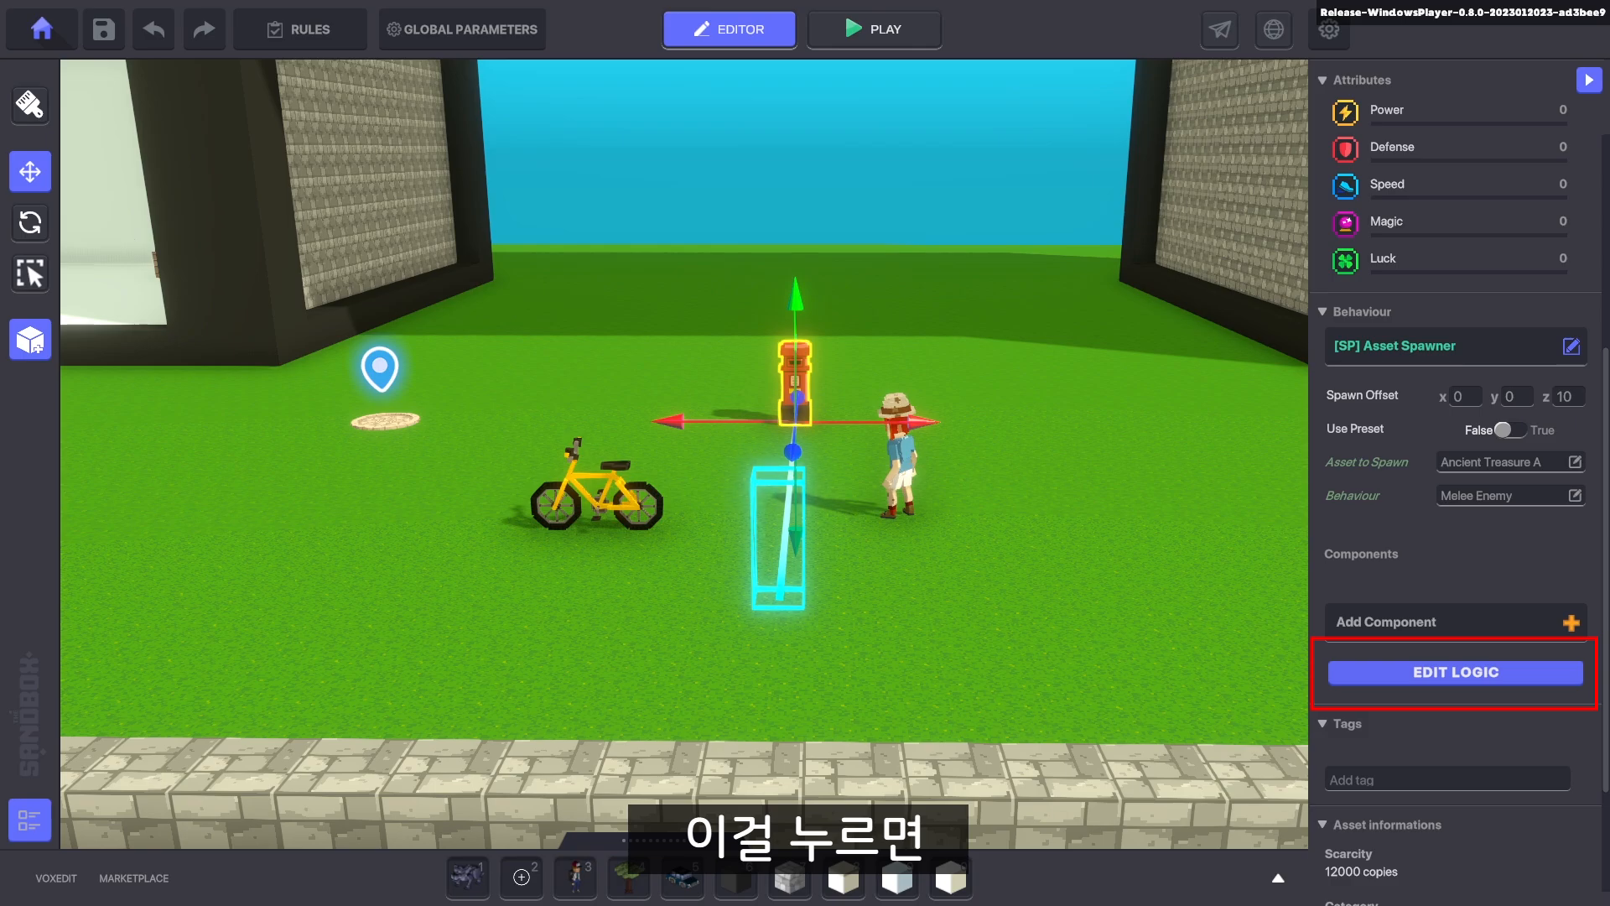
In the postbox's spawner logic, remove the Trigger and Spawn required messages and add hitr as a required message
click(1455, 673)
scroll(1455, 504, down, 2)
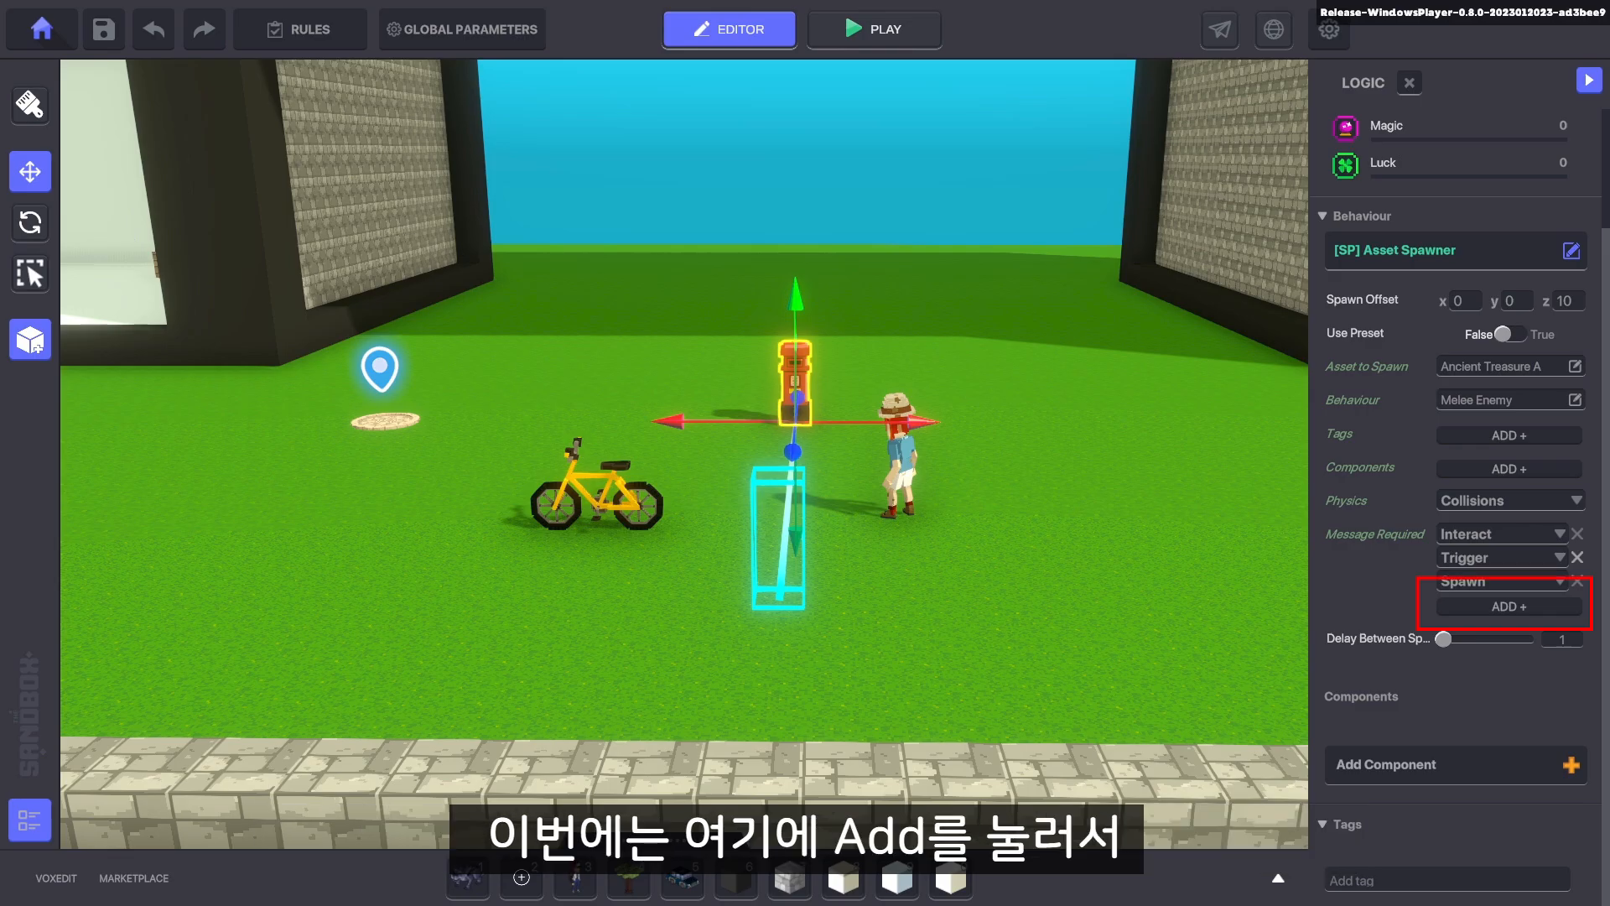
click(1577, 558)
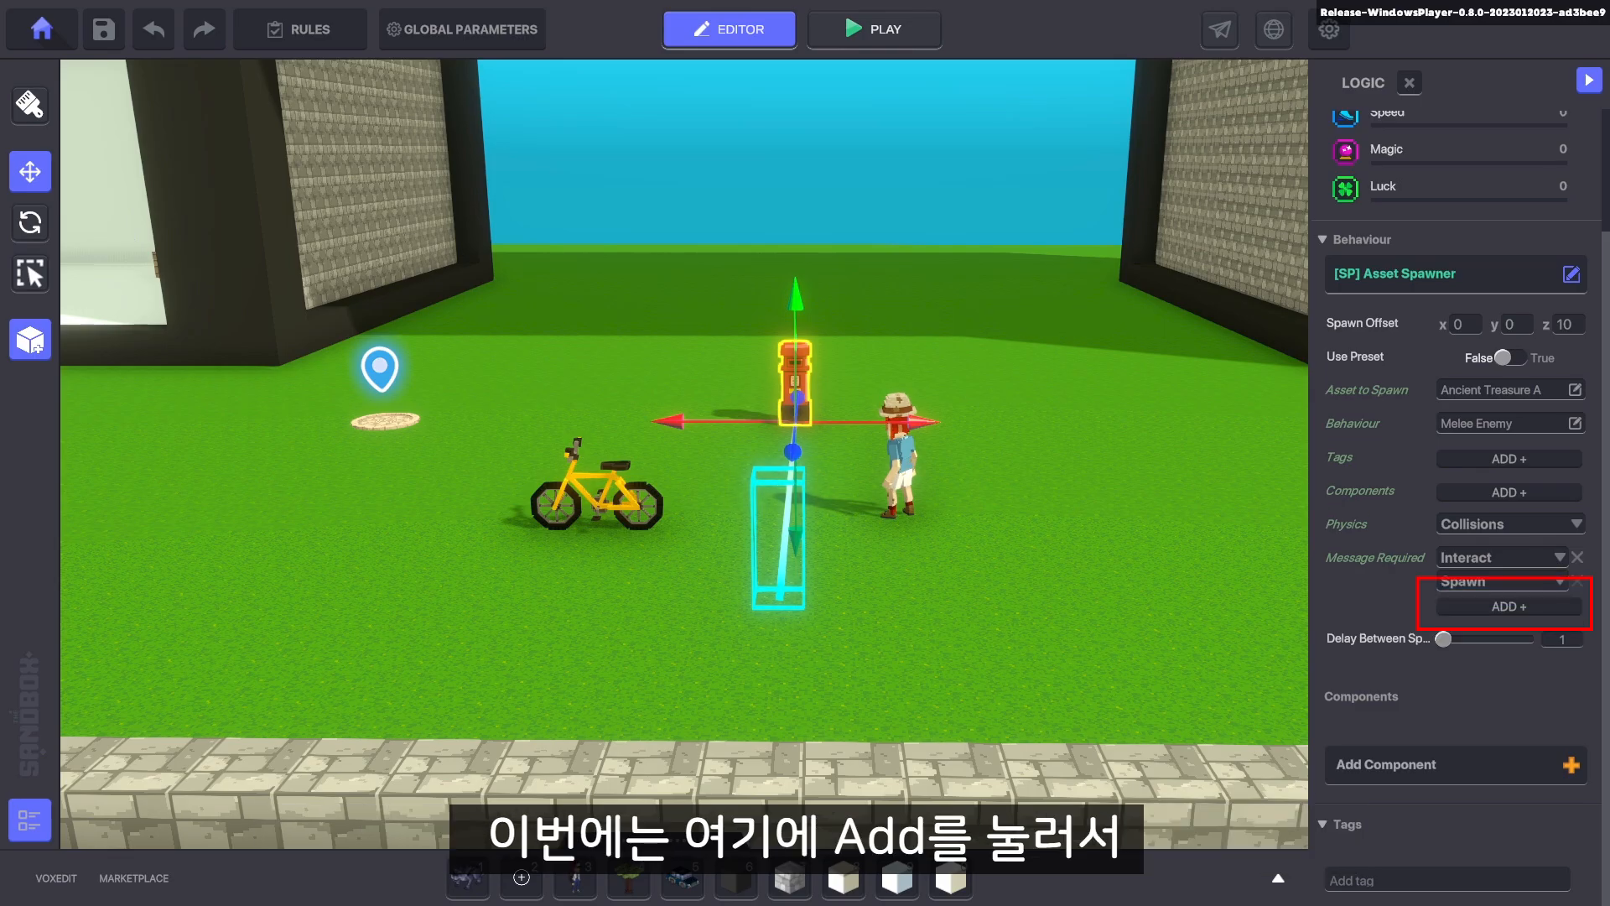
click(1577, 581)
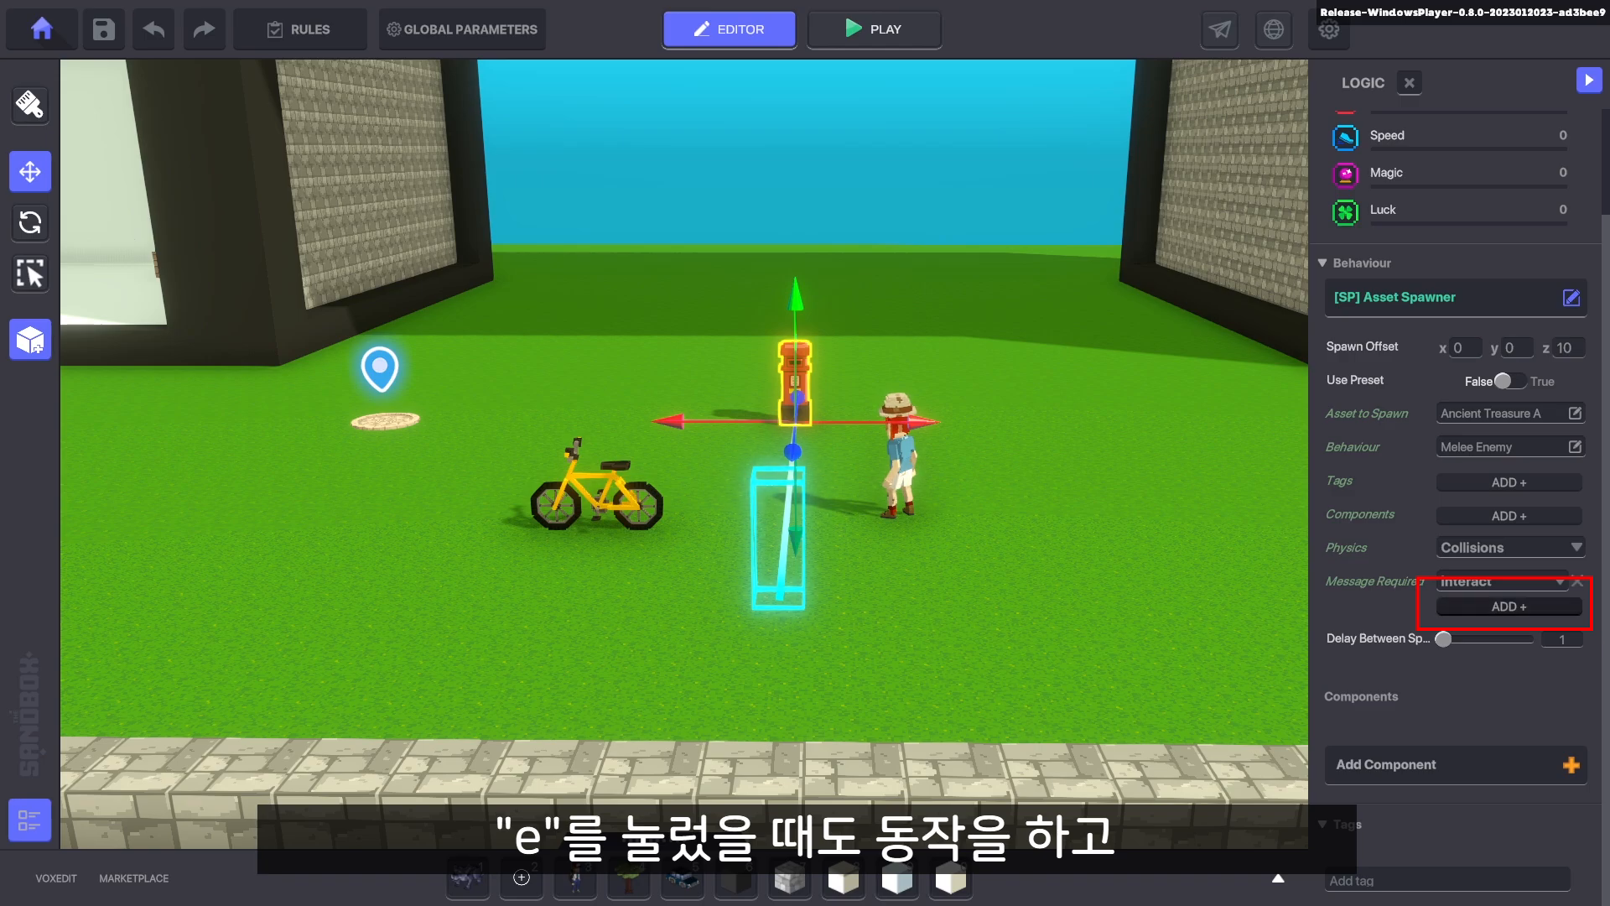
click(1509, 607)
click(1505, 605)
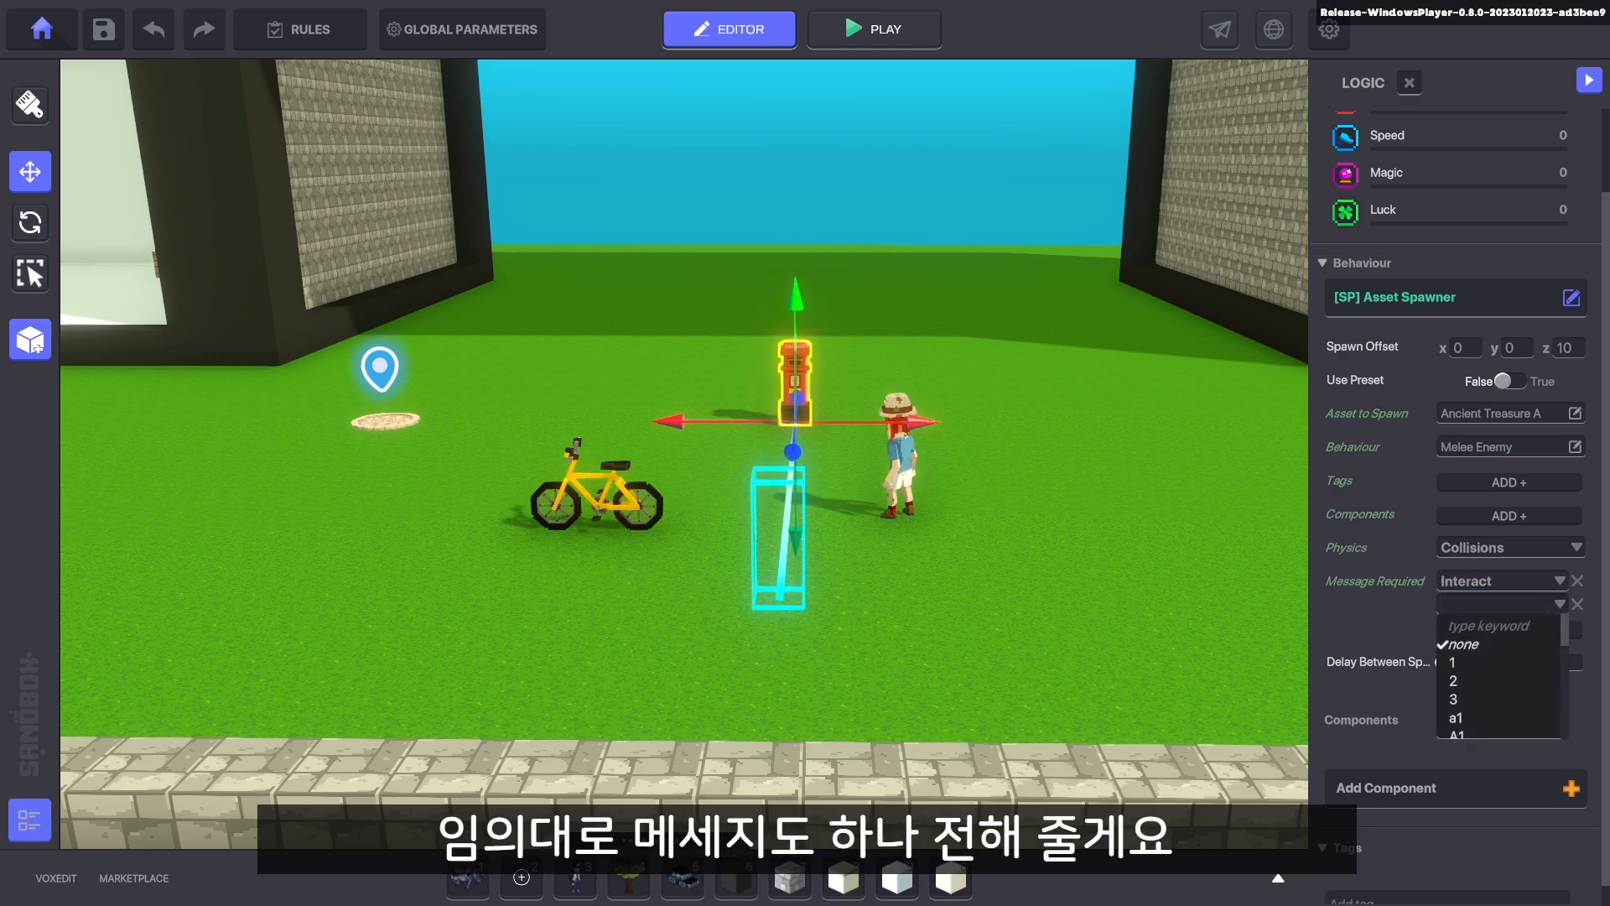
text(hitr)
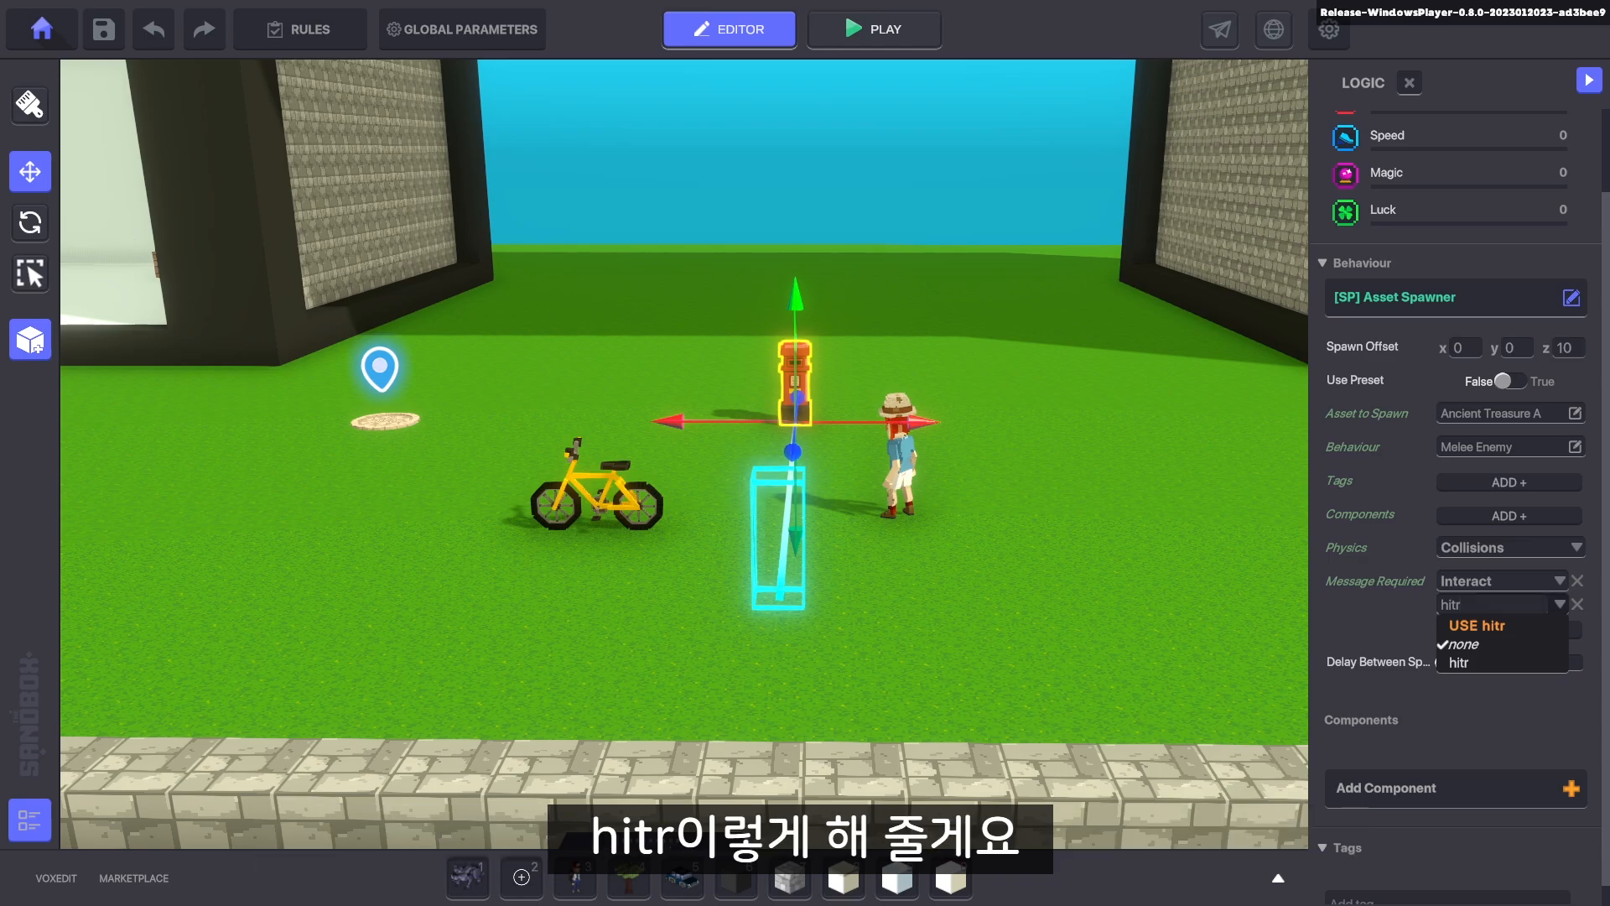
key(Return)
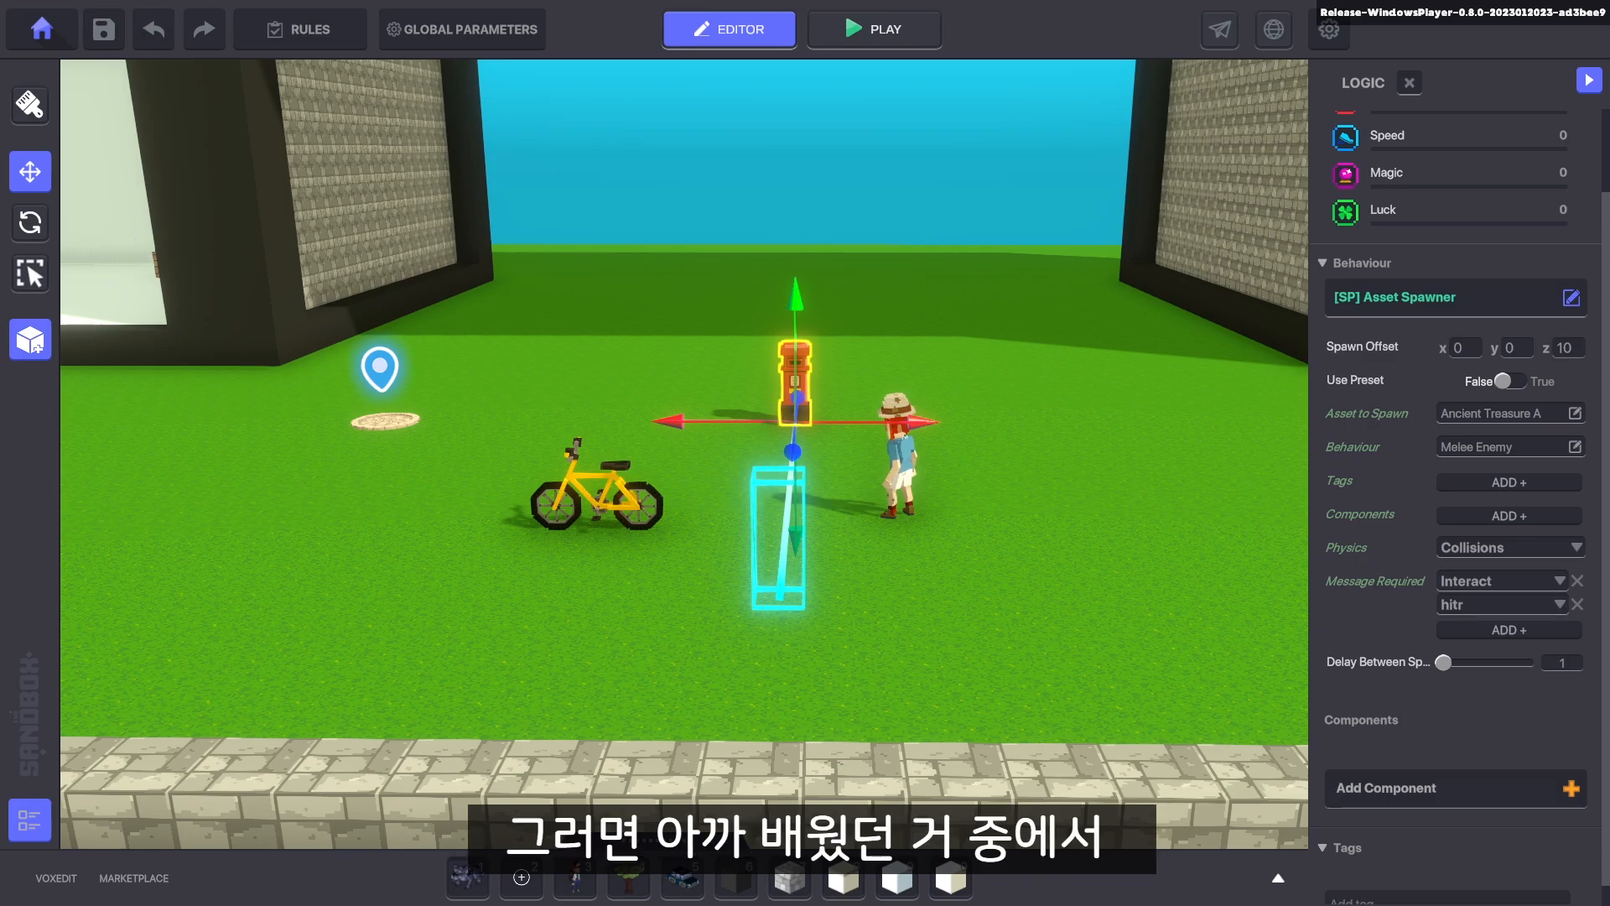
Set the bicycle Asker's A2 message sent to hitr and save the game
click(598, 496)
scroll(1455, 537, down, 4)
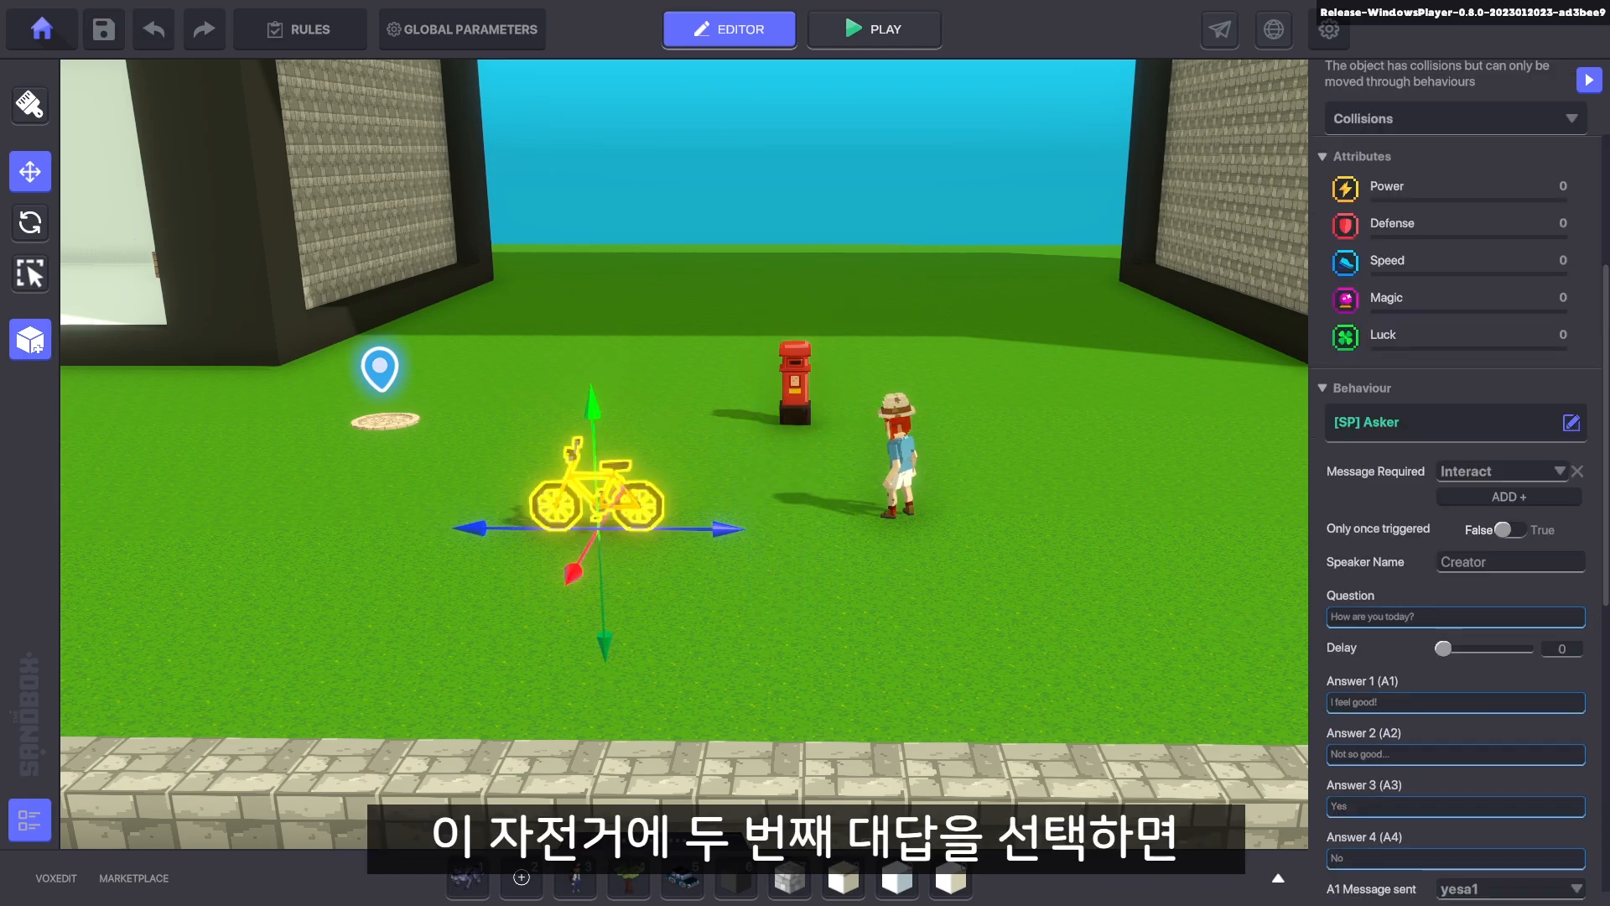
scroll(1455, 503, down, 3)
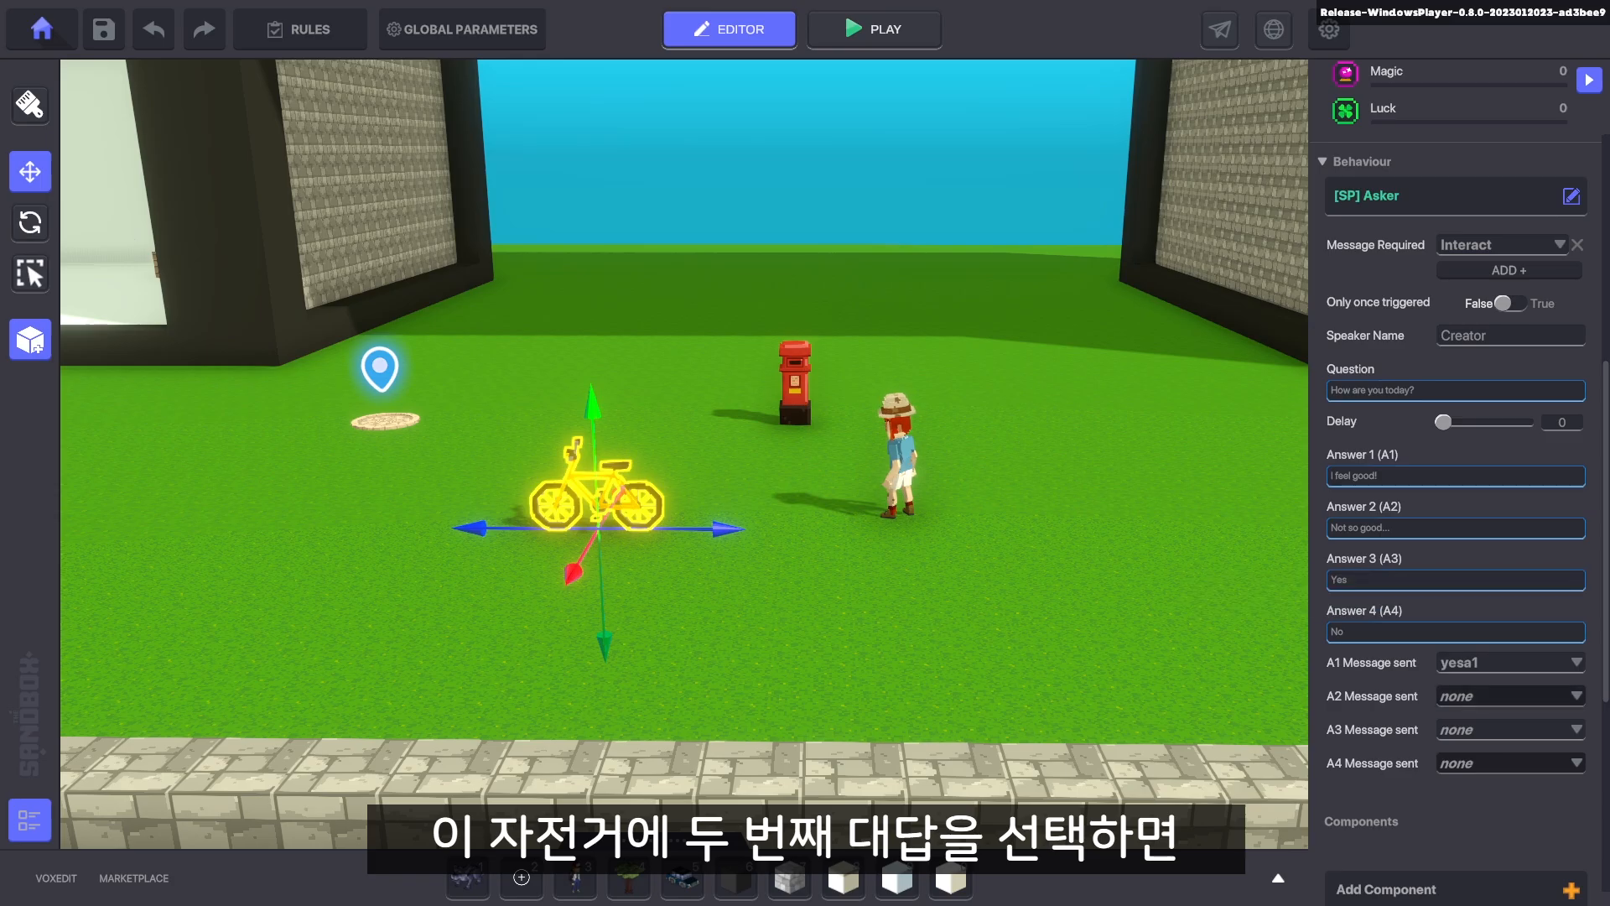
click(1508, 696)
text(hitr)
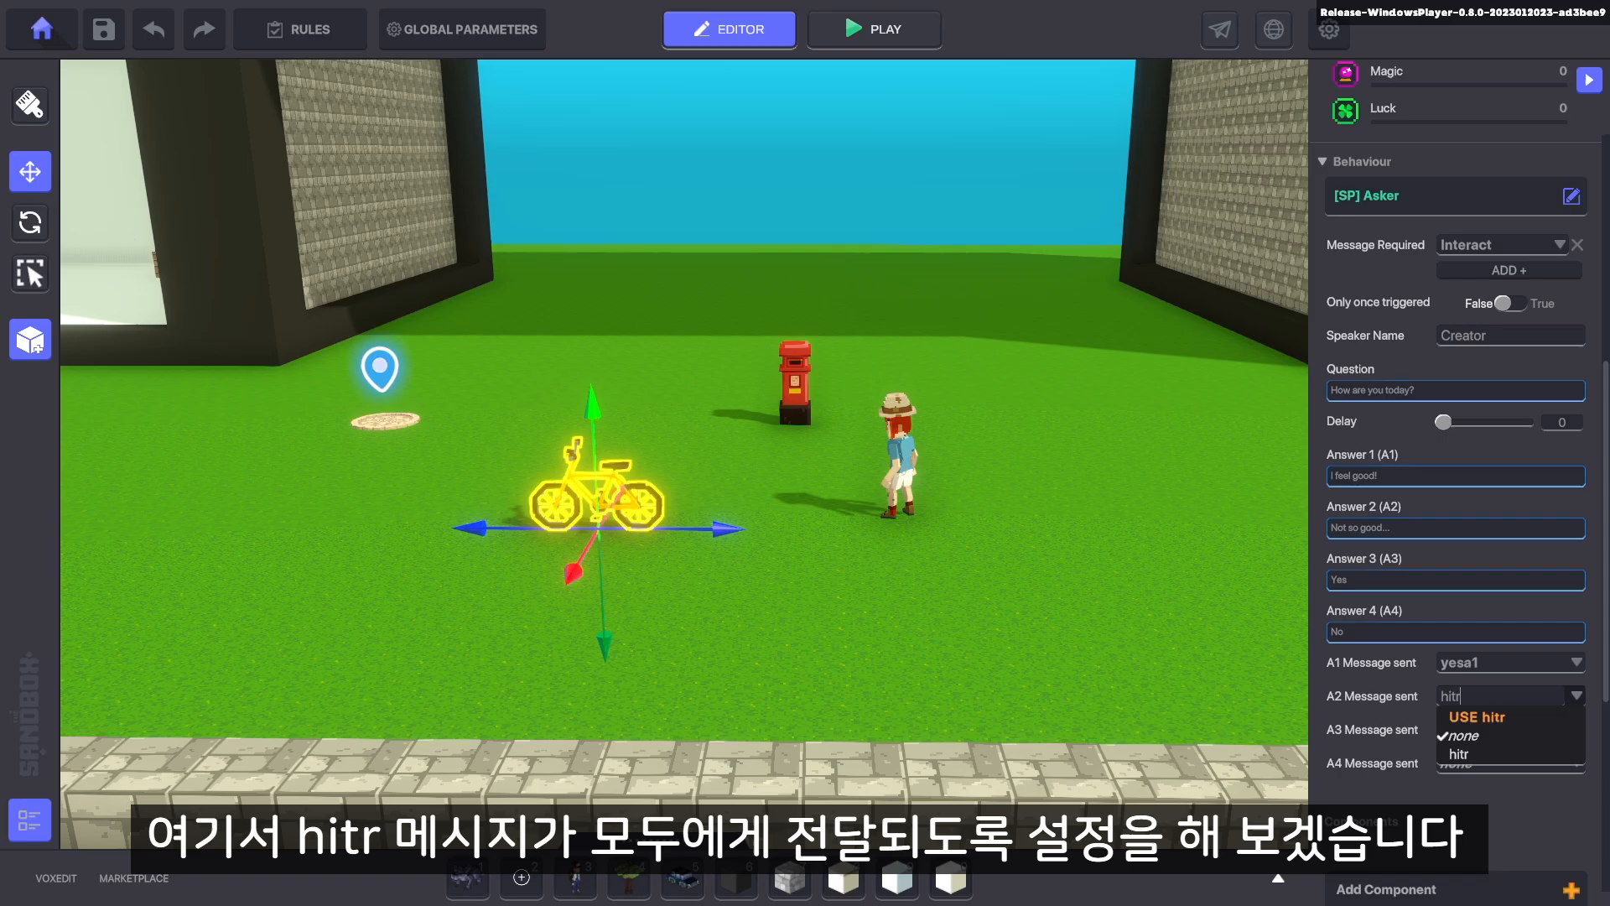
key(Return)
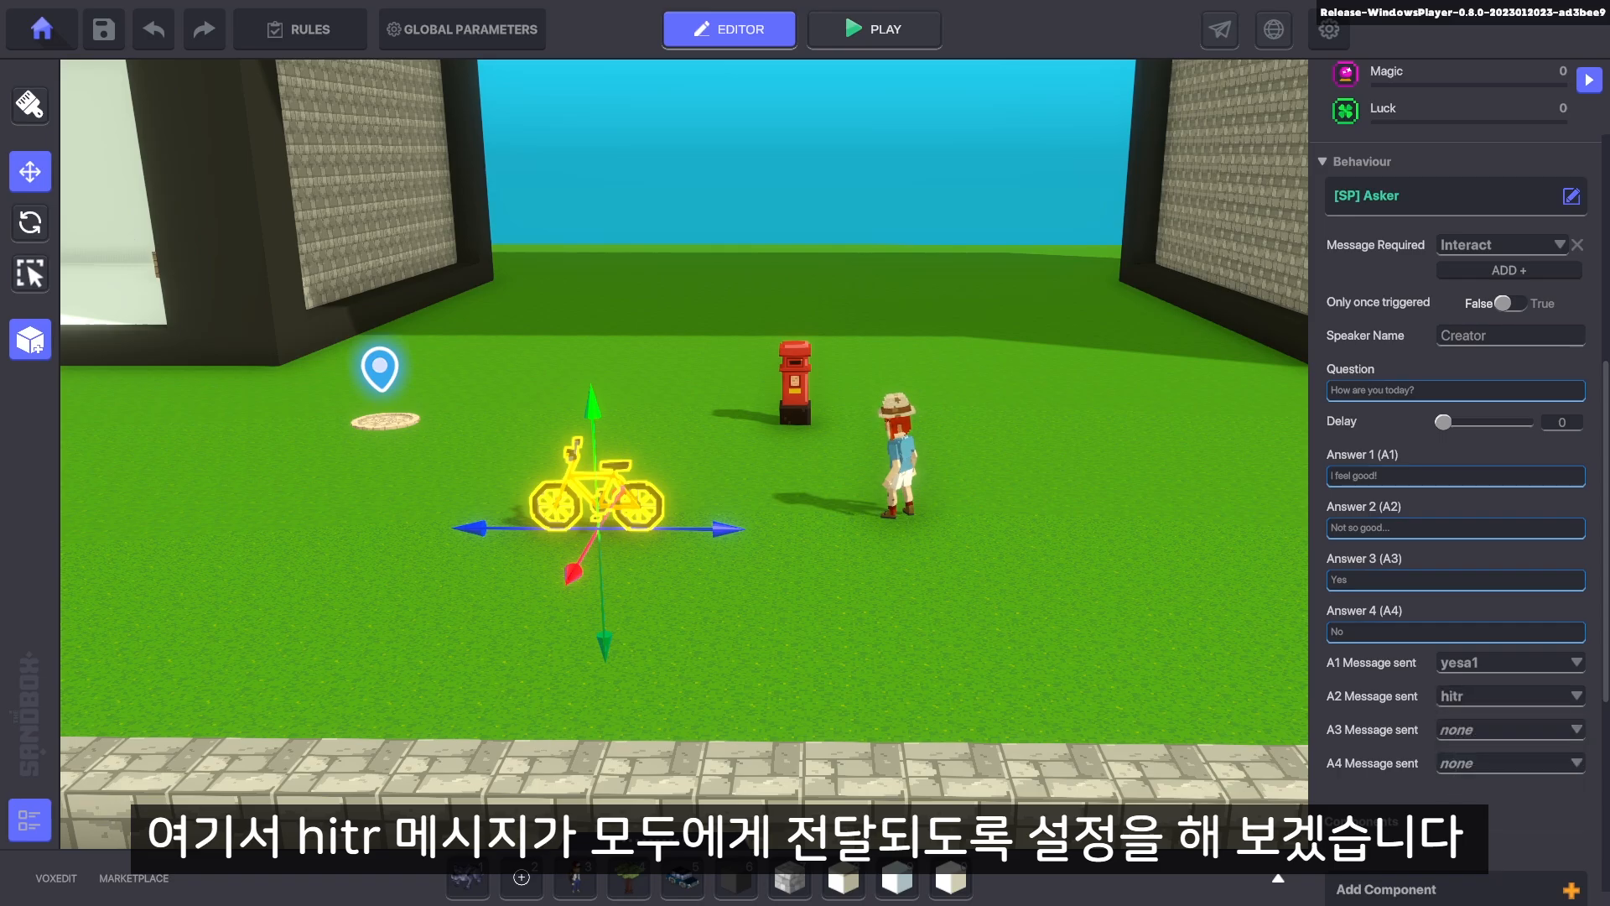
click(104, 30)
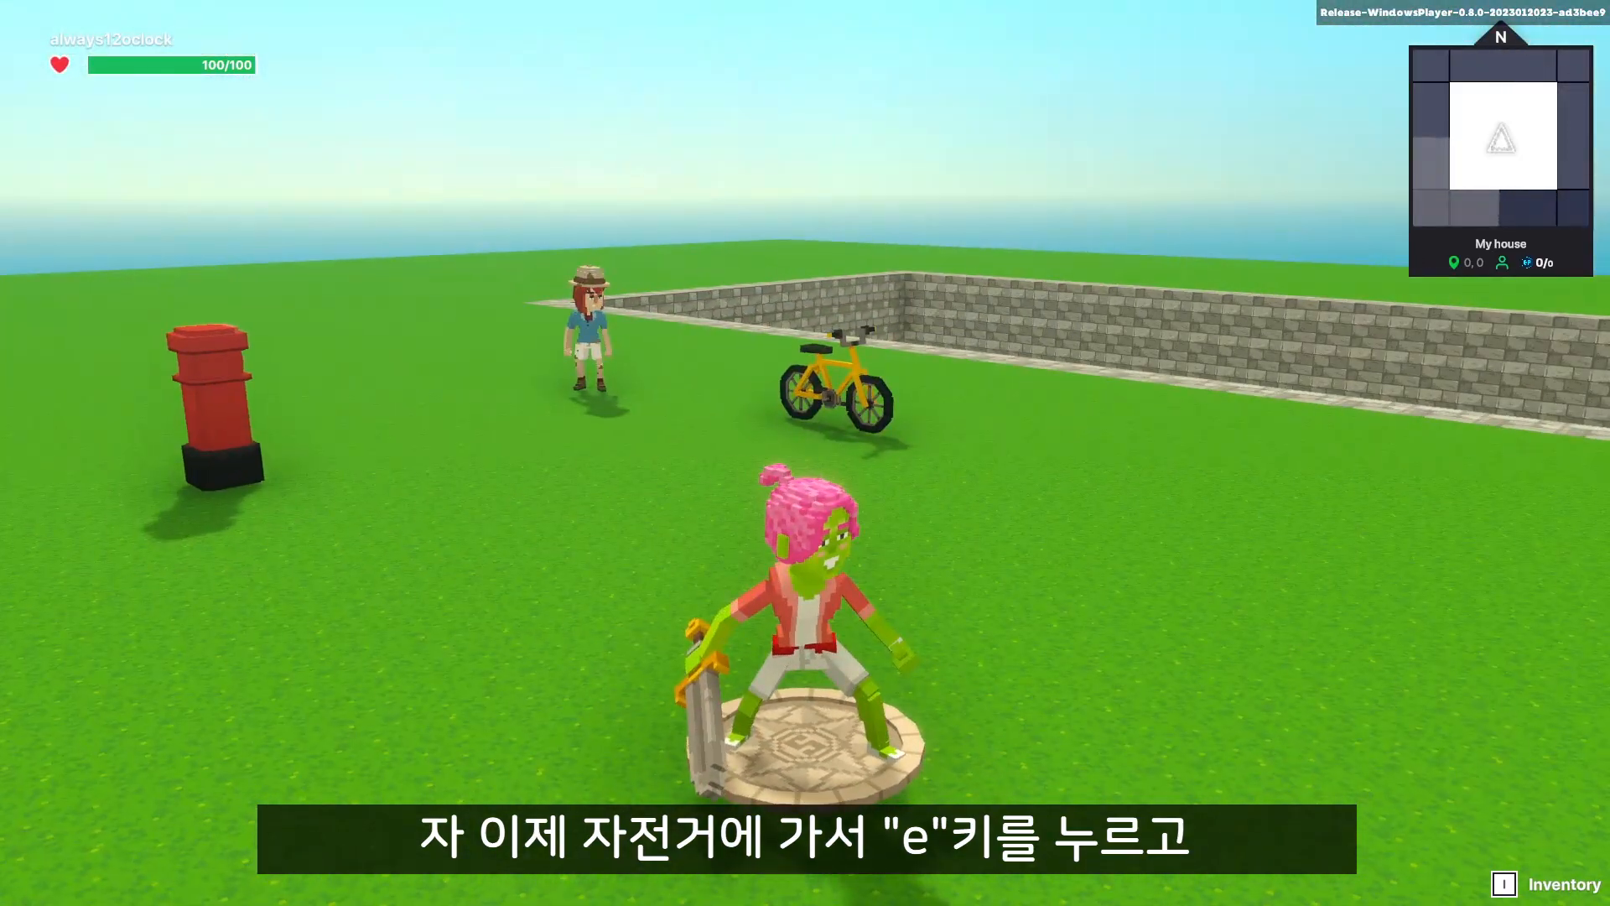
Play-test the game by walking to the bicycle and answering "I feel good!" to its question
key(w)
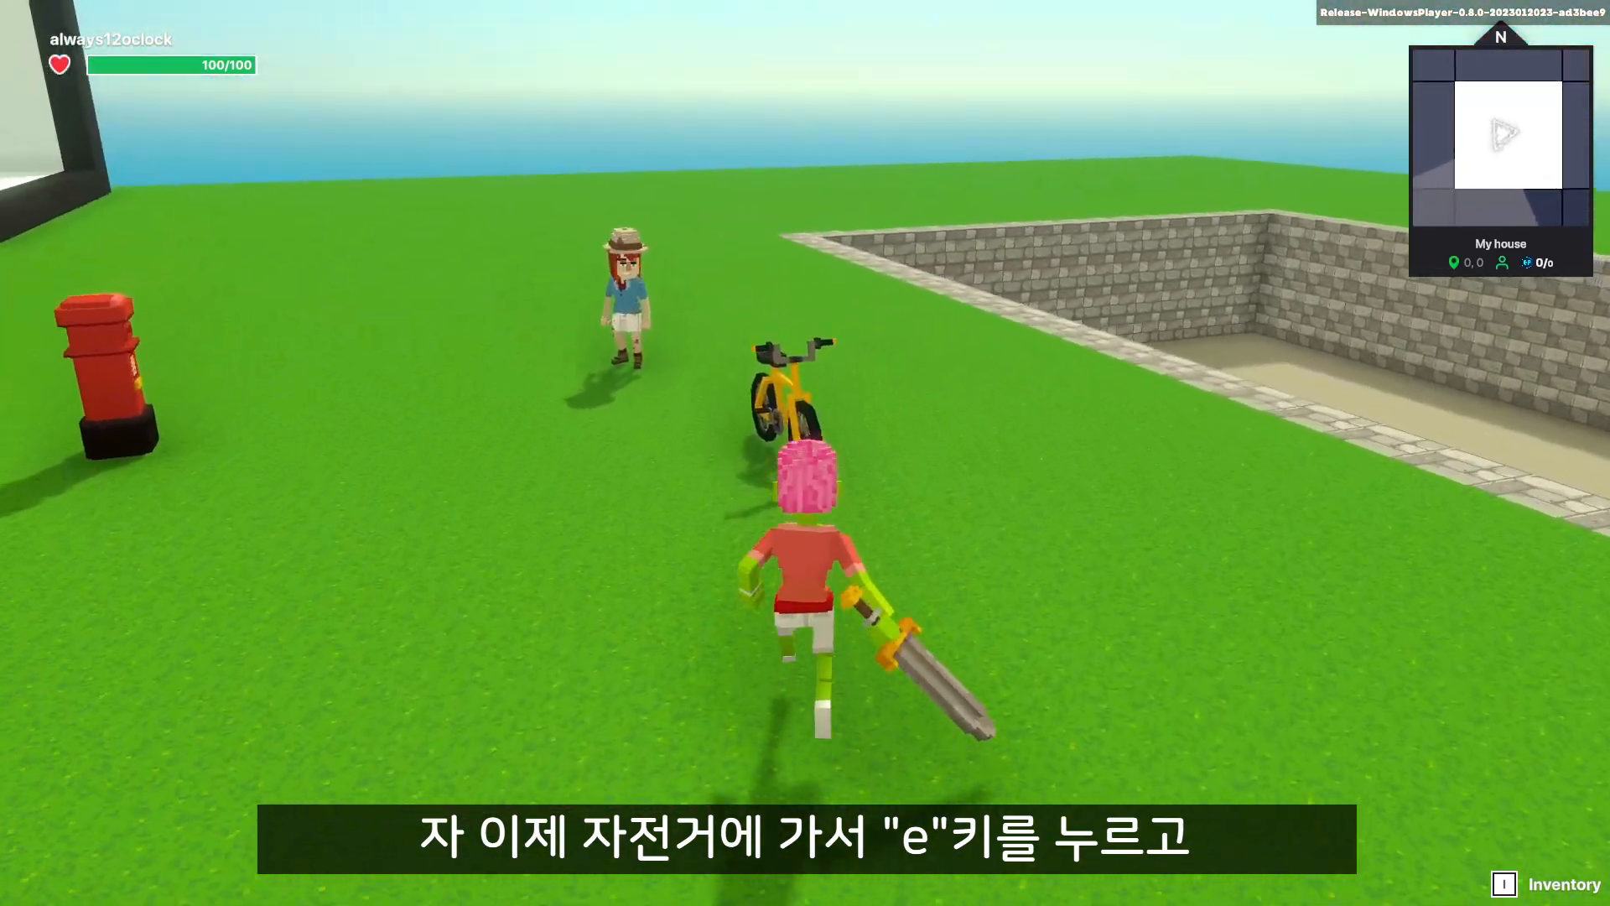
key(e)
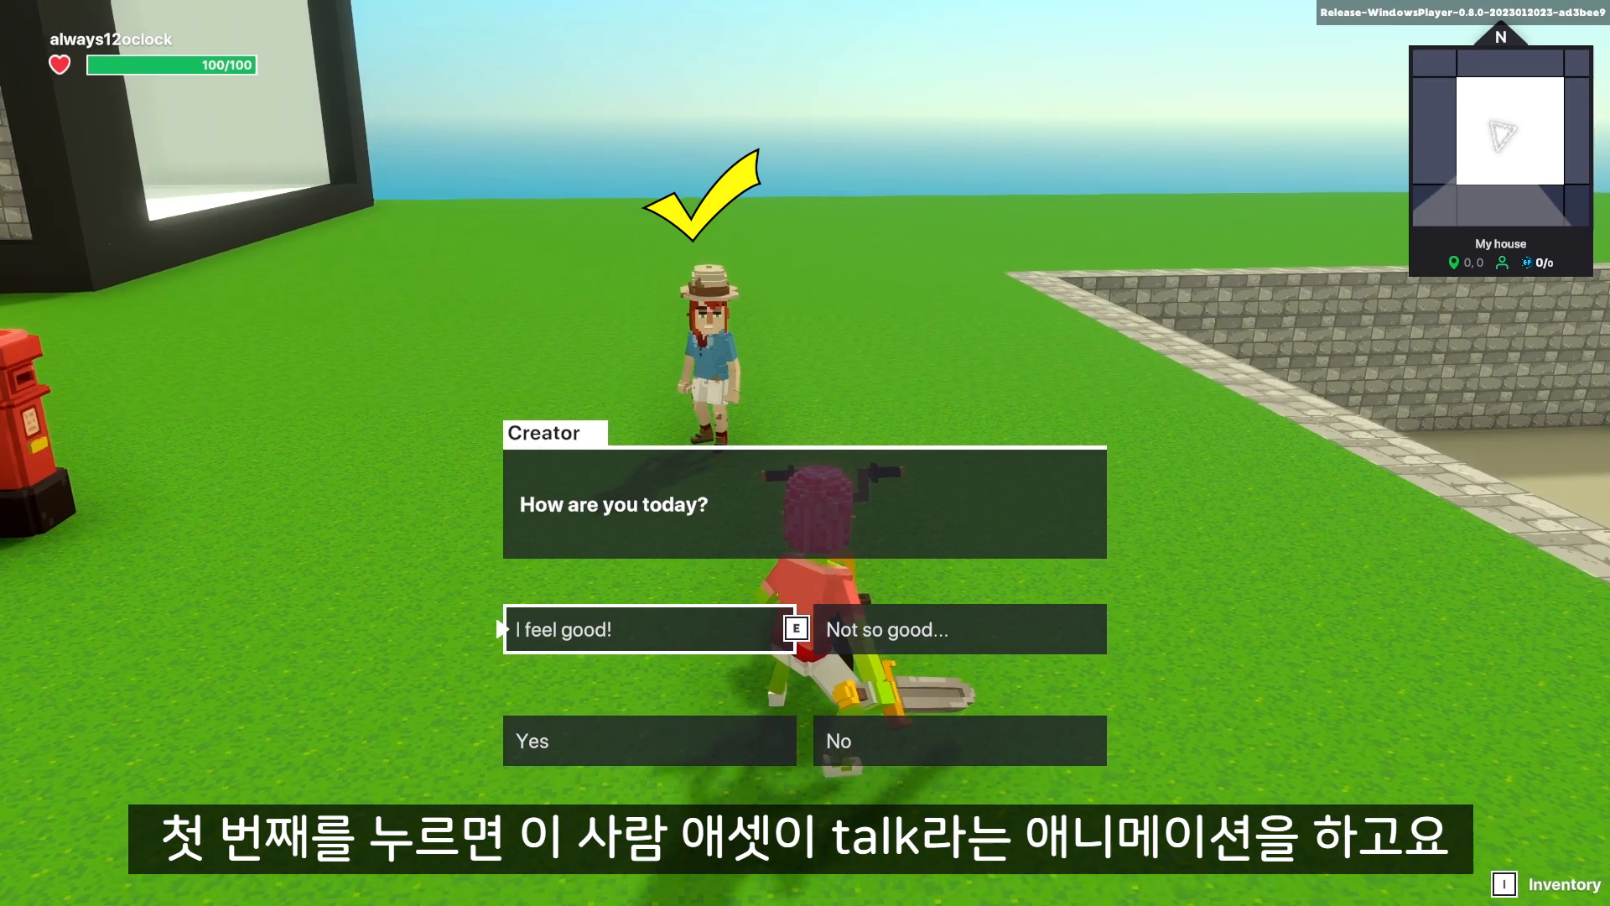
key(e)
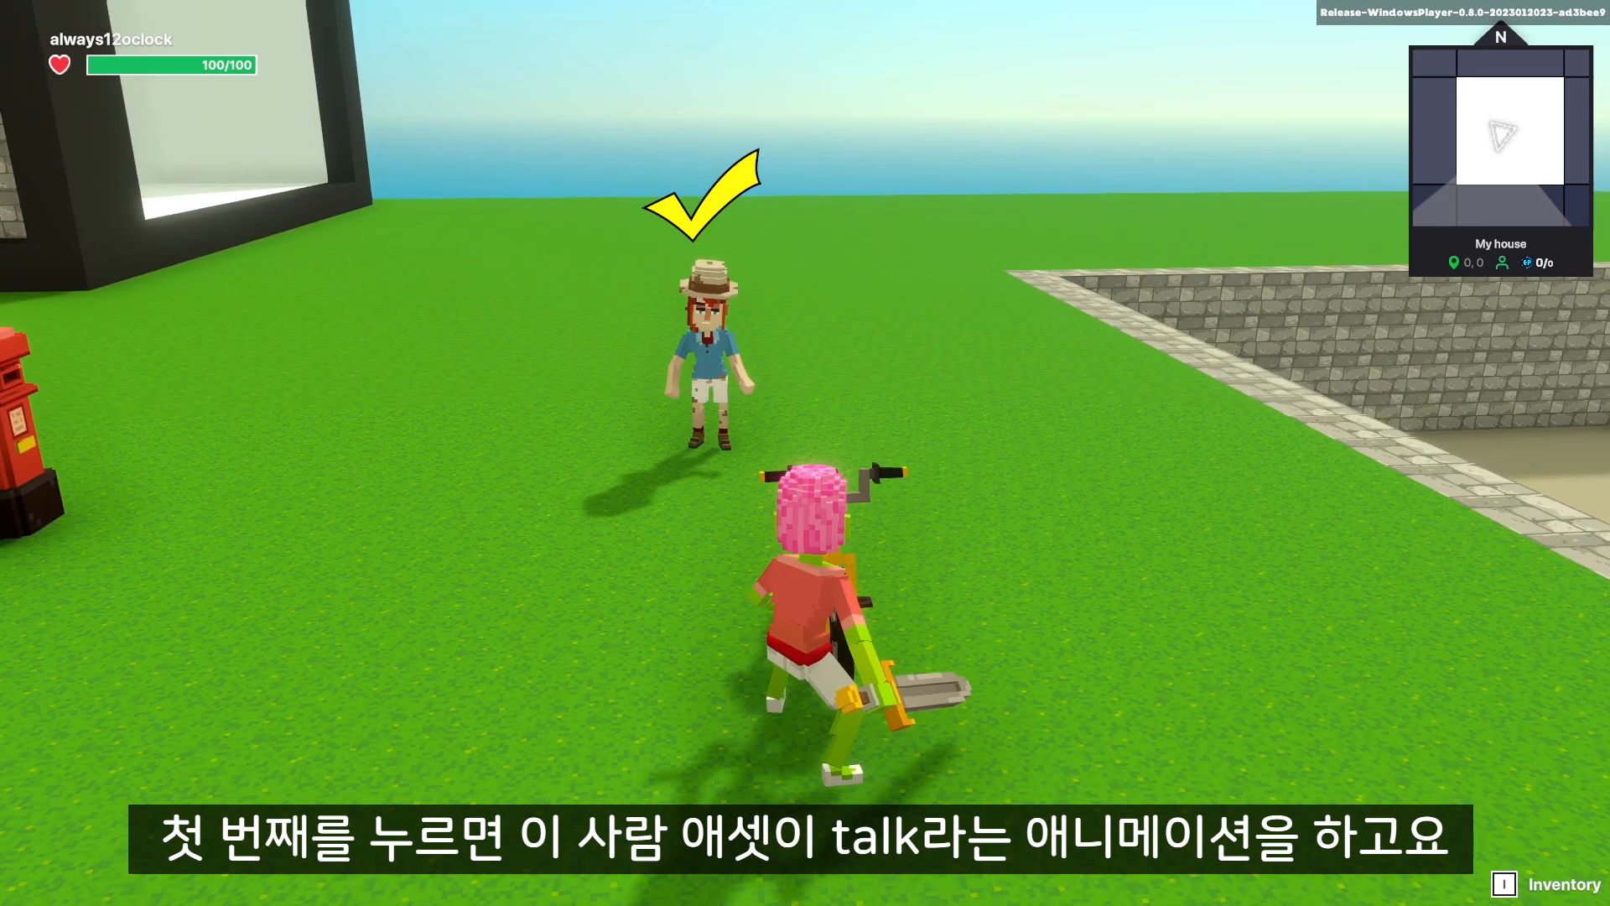
key(e)
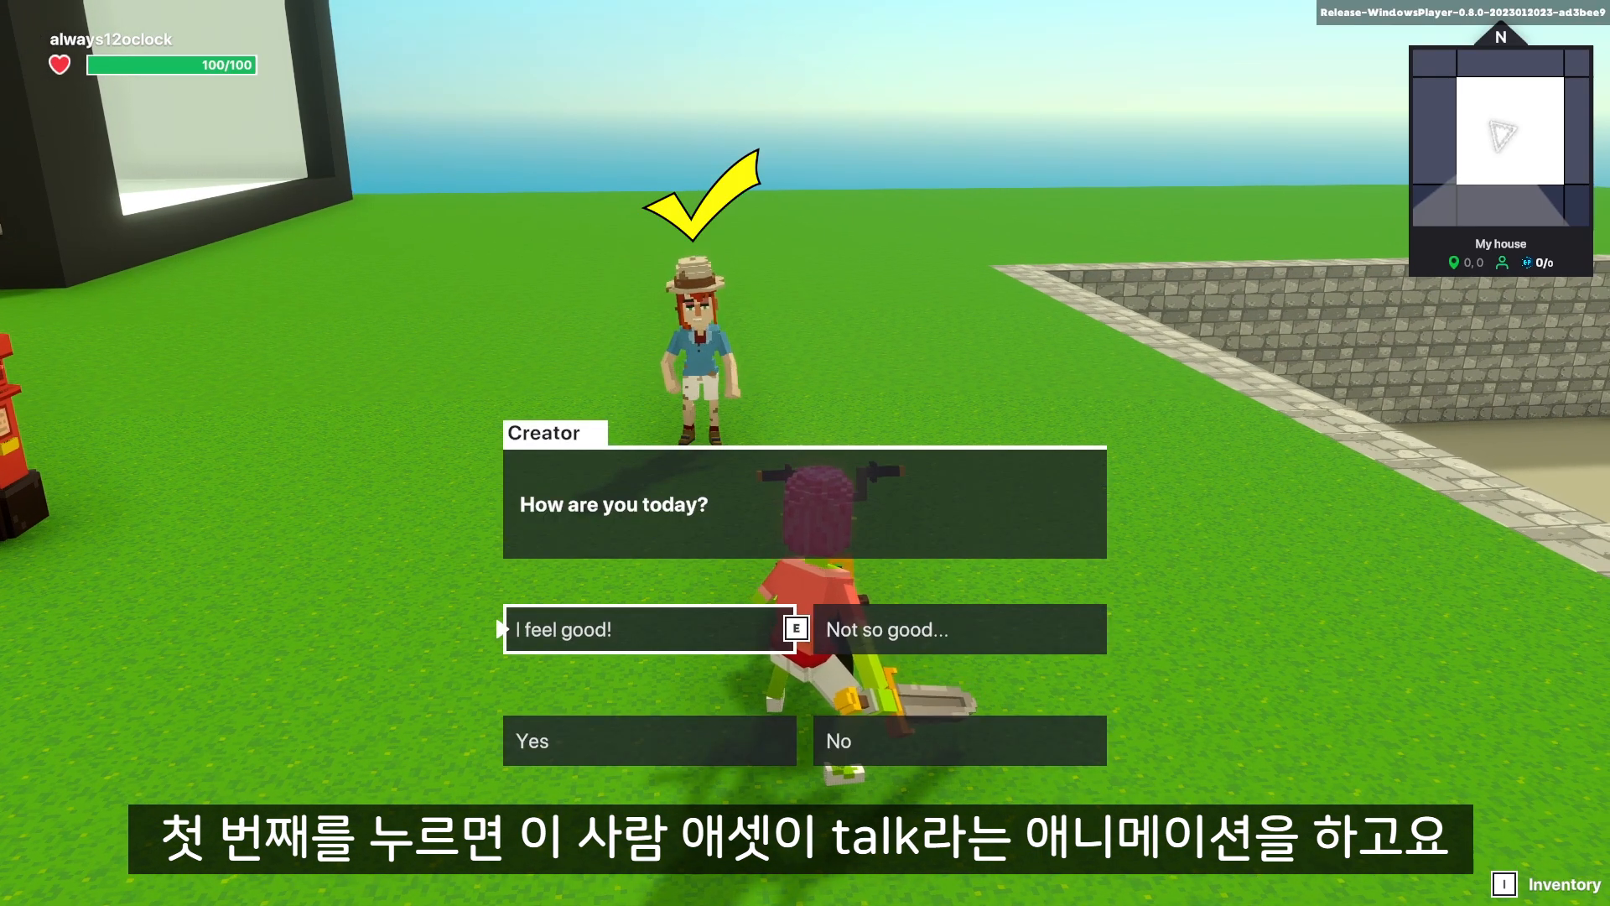
key(e)
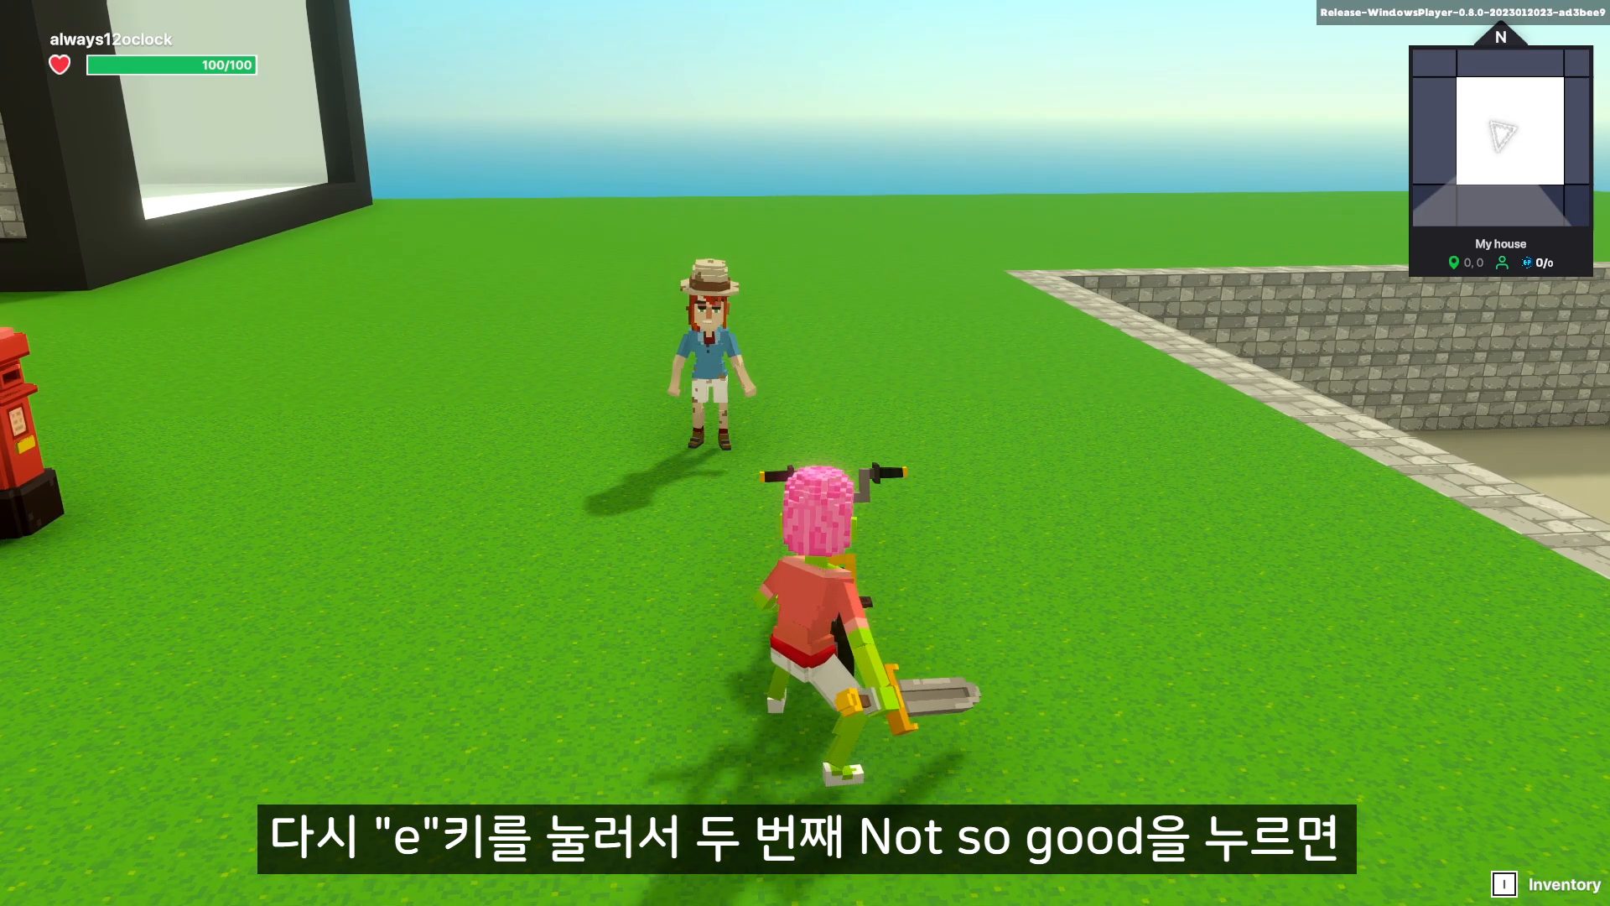
Answer "Not so good..." at the bicycle, then run around near the postbox to test the spawned treasure's enemy behaviour
key(e)
key(Right)
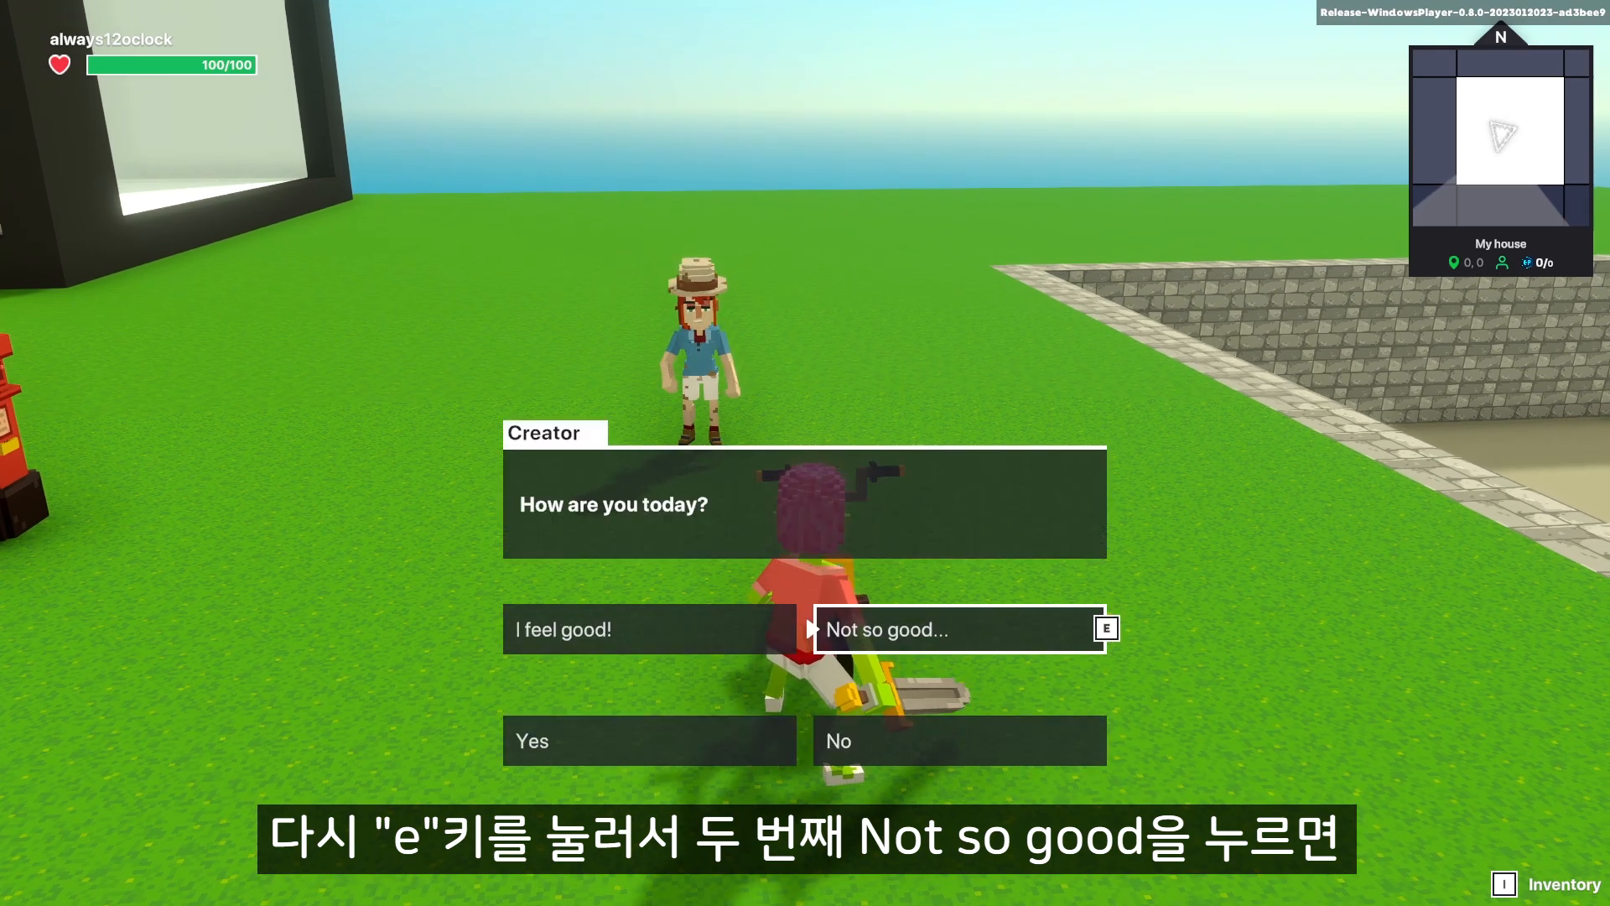
key(e)
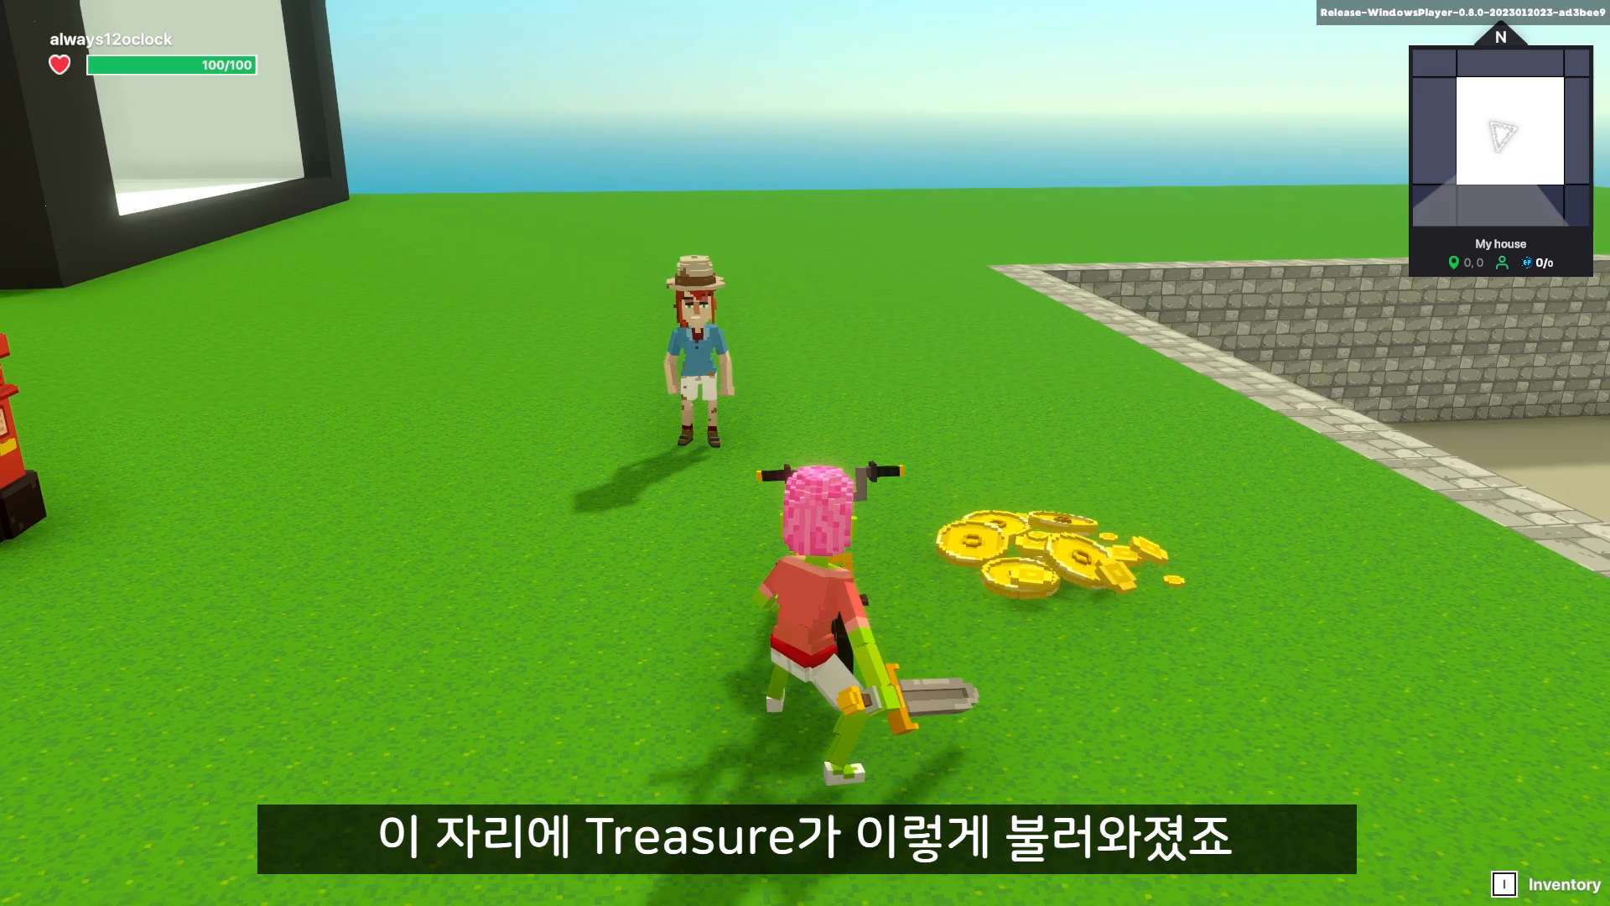
key(s)
key(a)
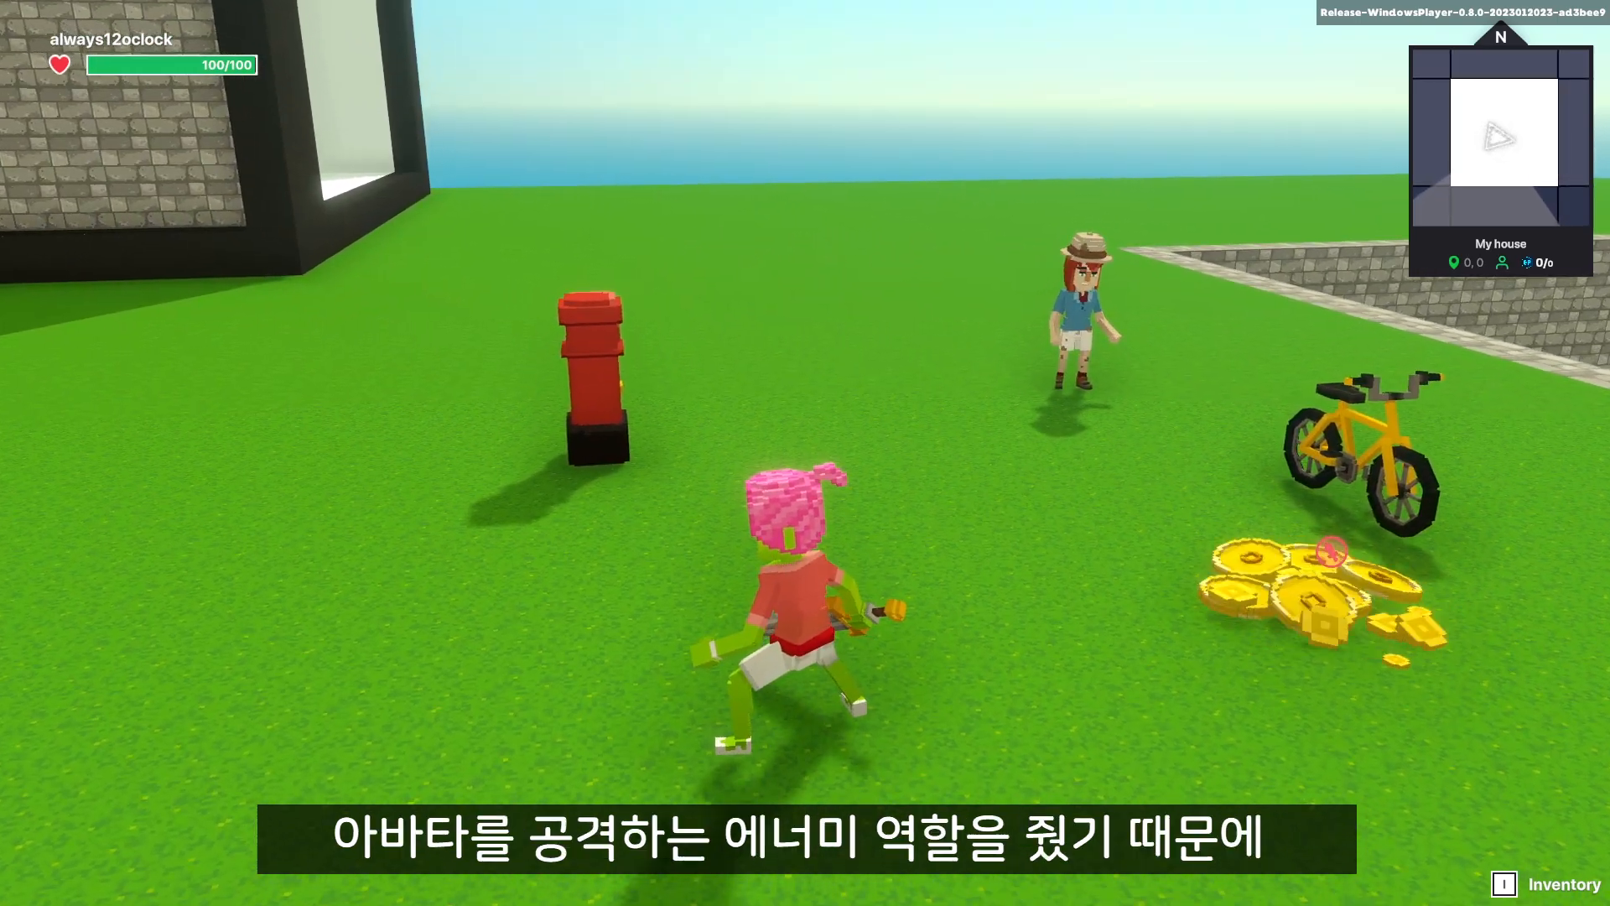
key(w)
key(s)
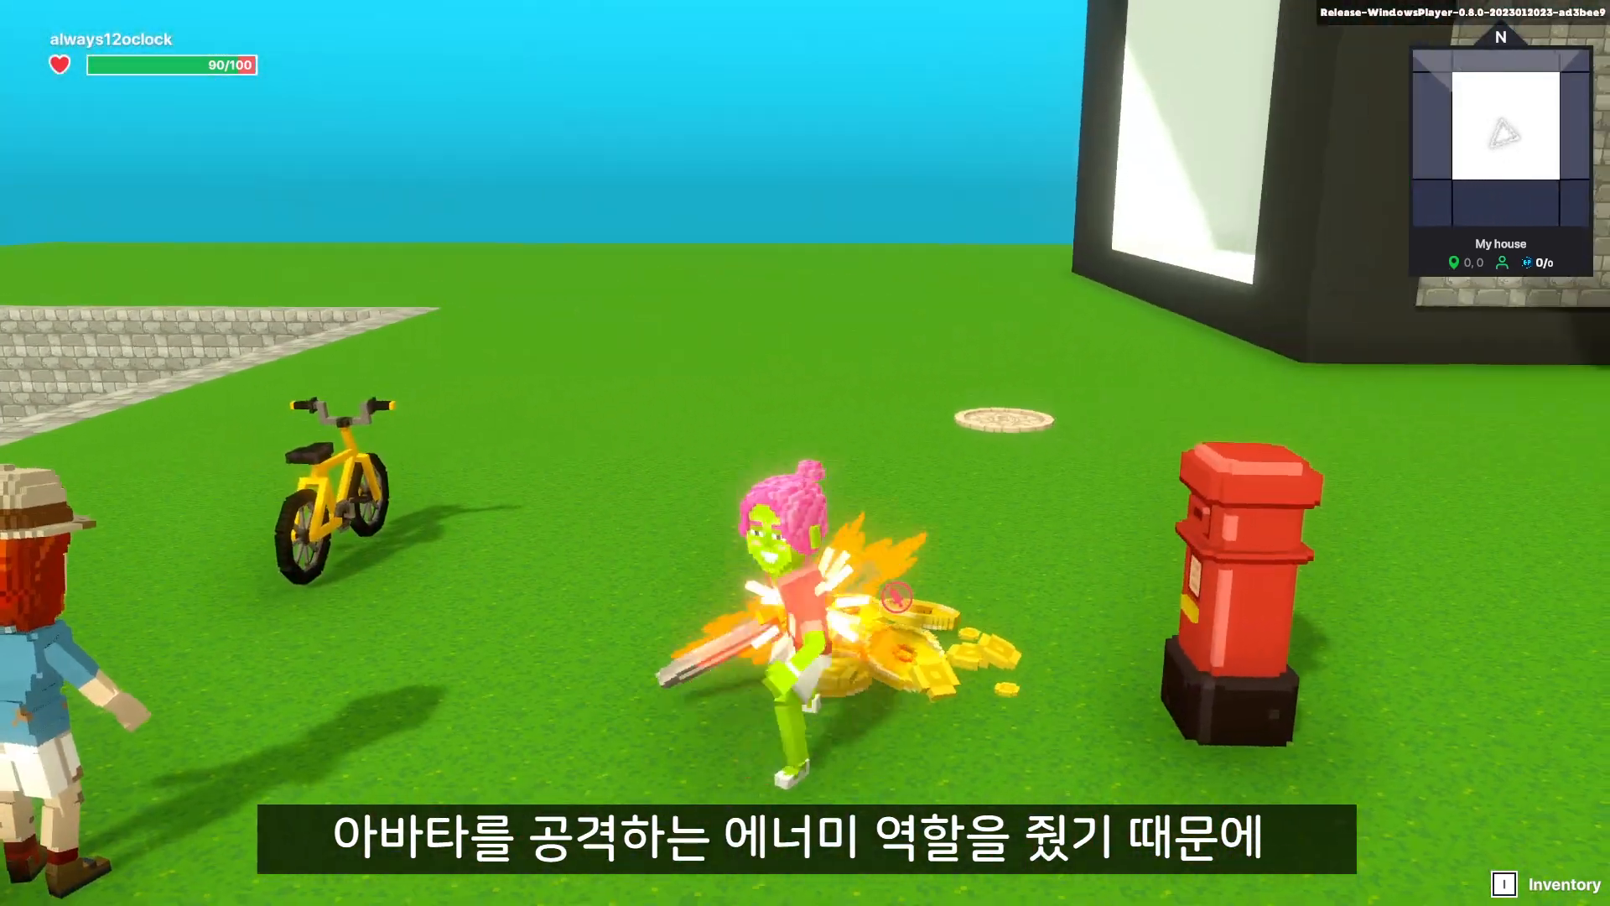
key(d)
key(w)
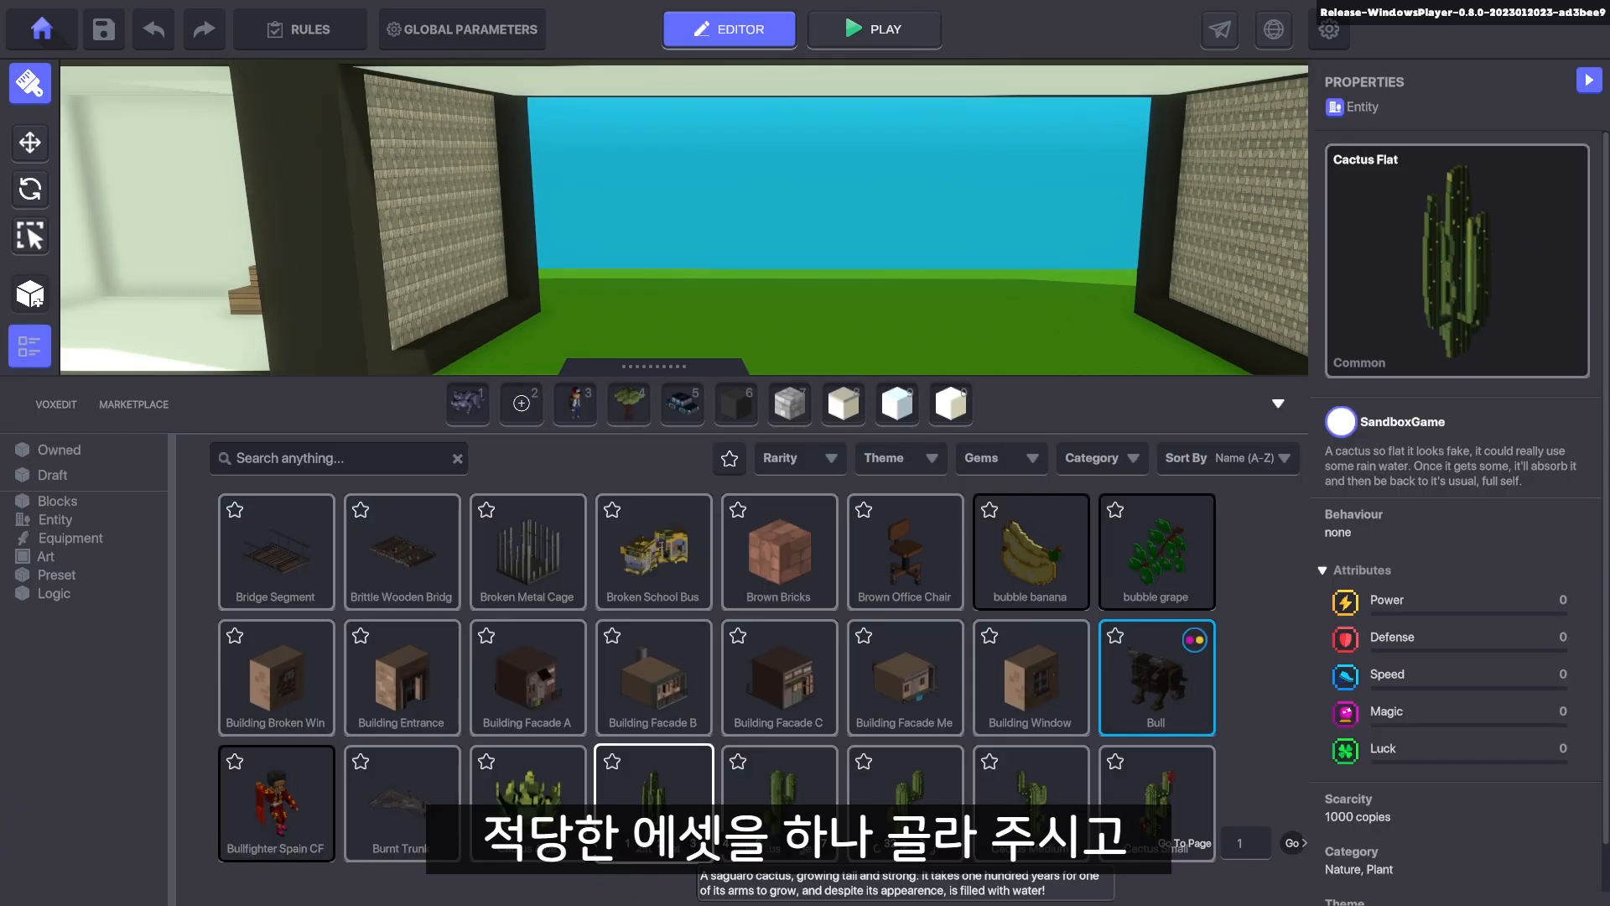
Place a Cactus Large on the grass between the spawn point and the stone path, and set its Y rotation to 270
click(780, 801)
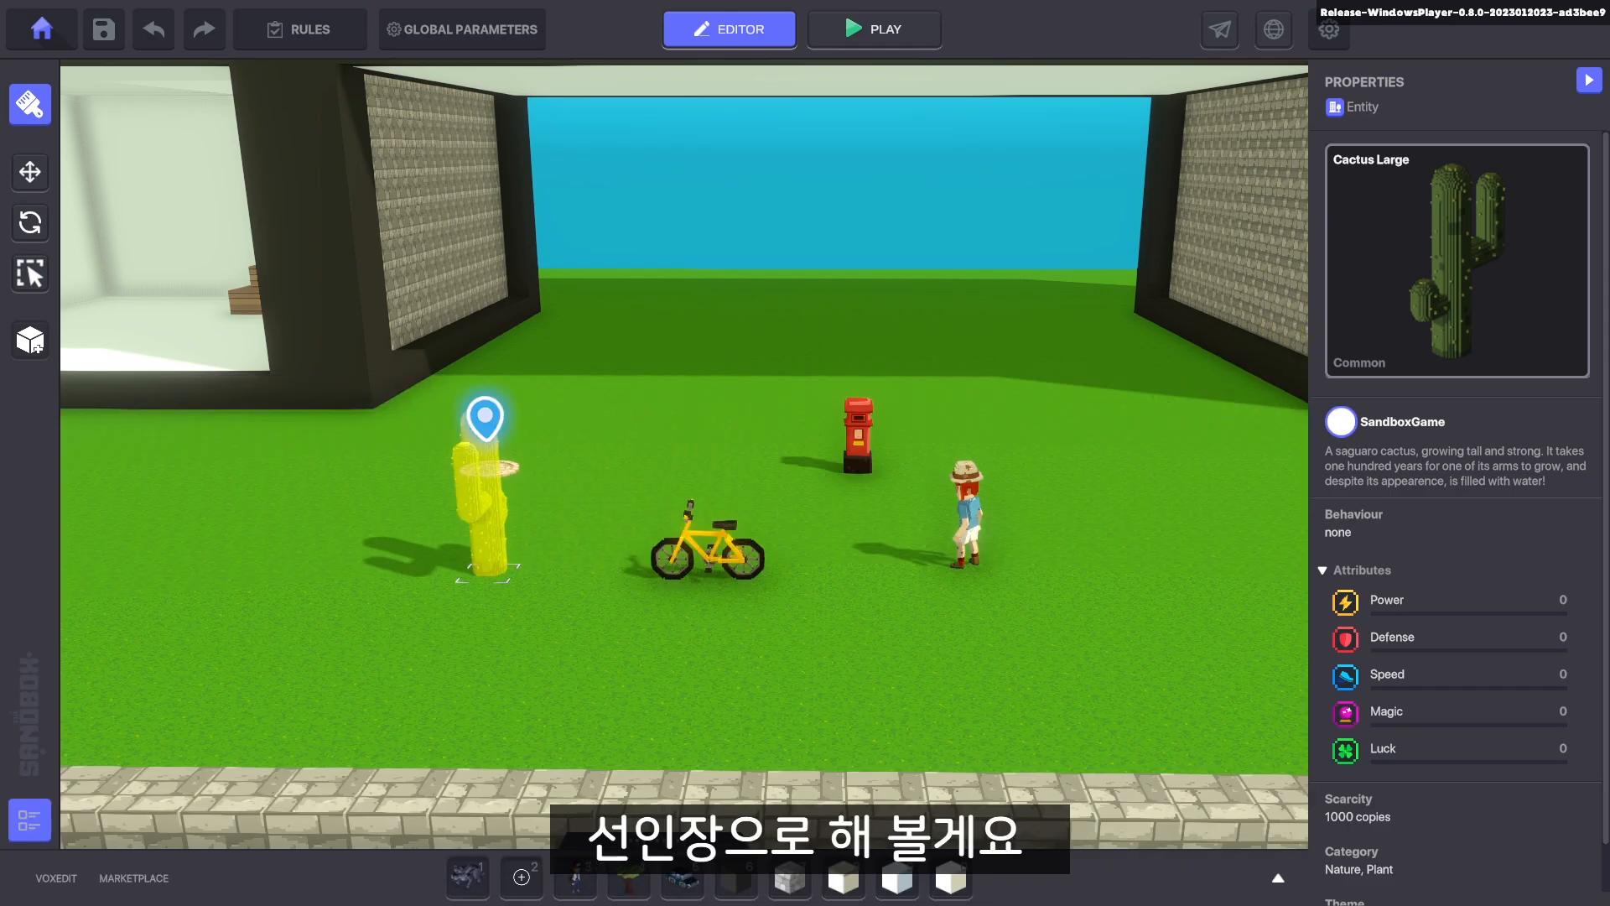
click(488, 573)
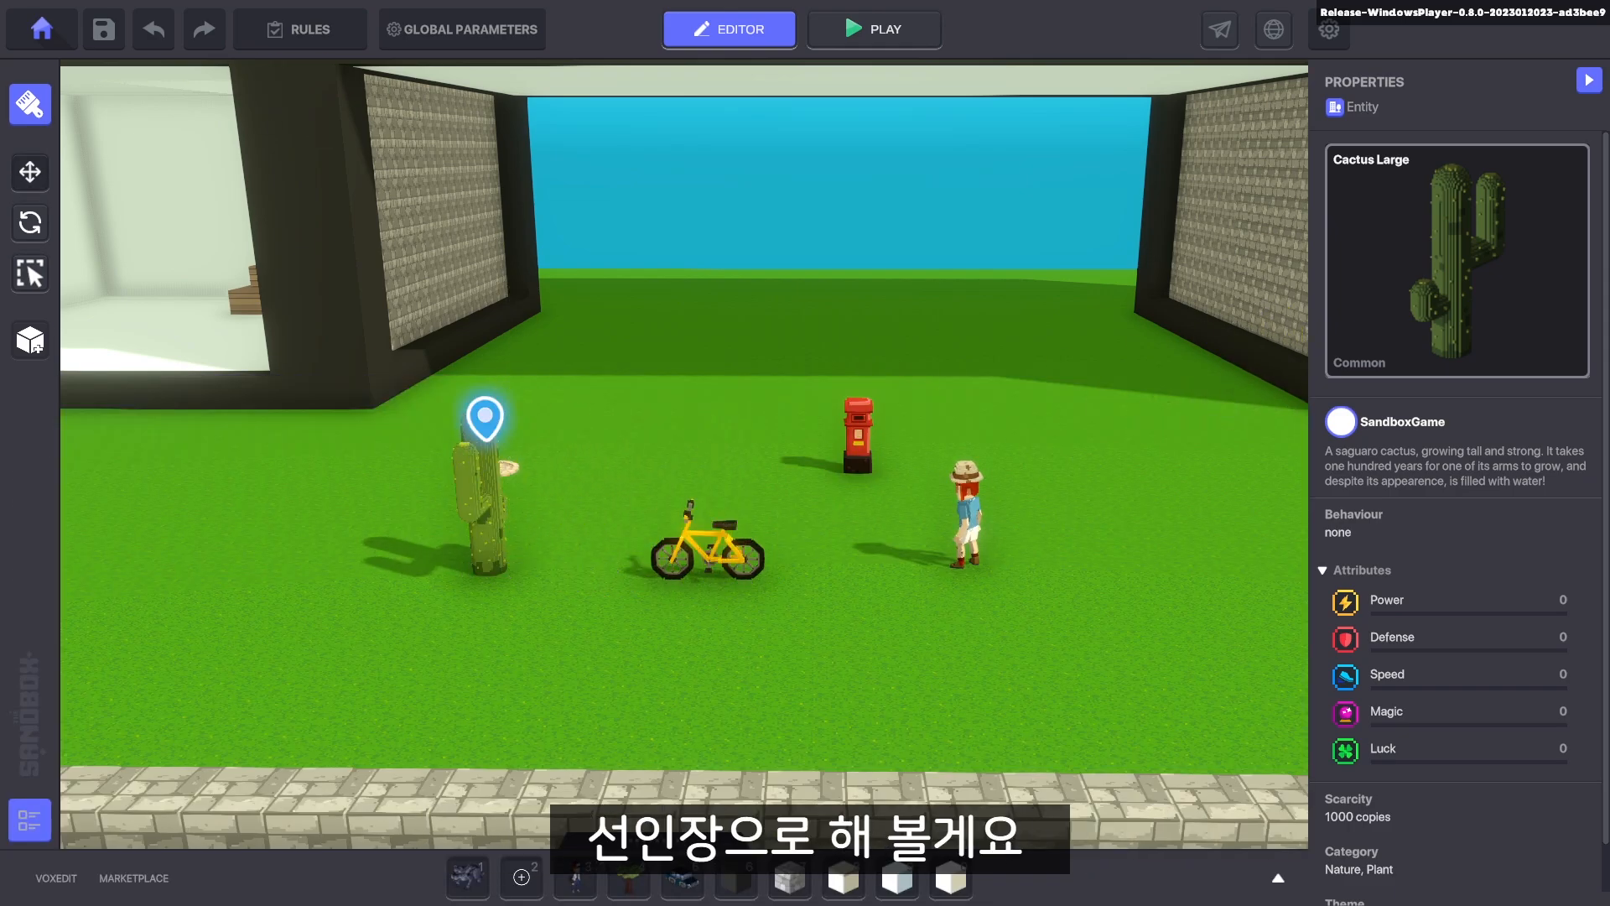
key(Escape)
click(488, 550)
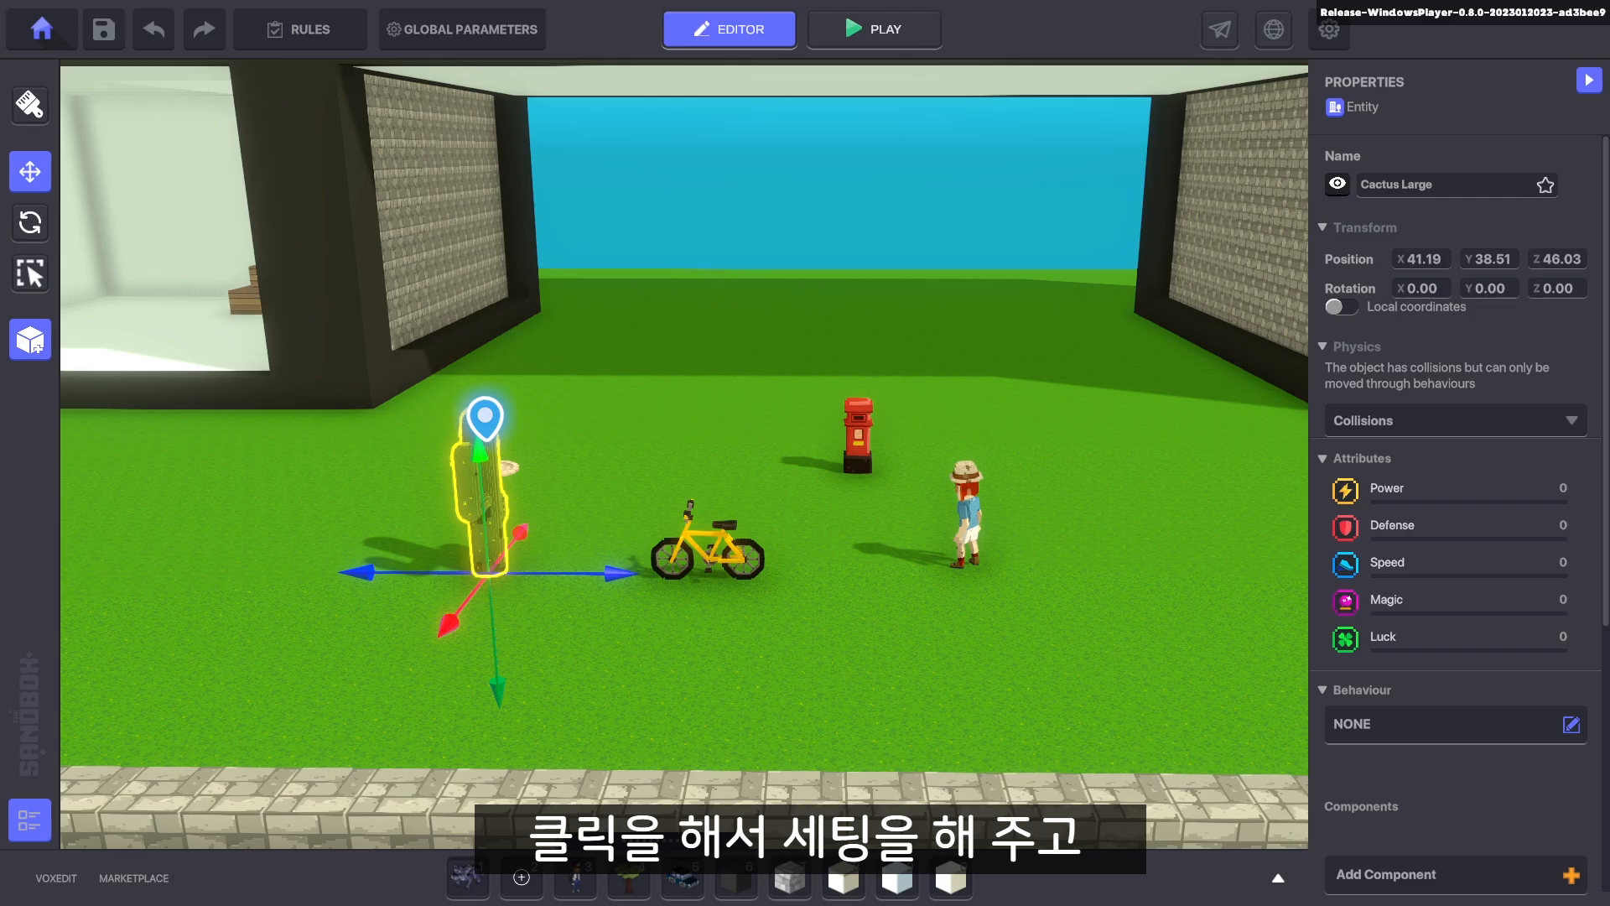
click(1490, 288)
text(270)
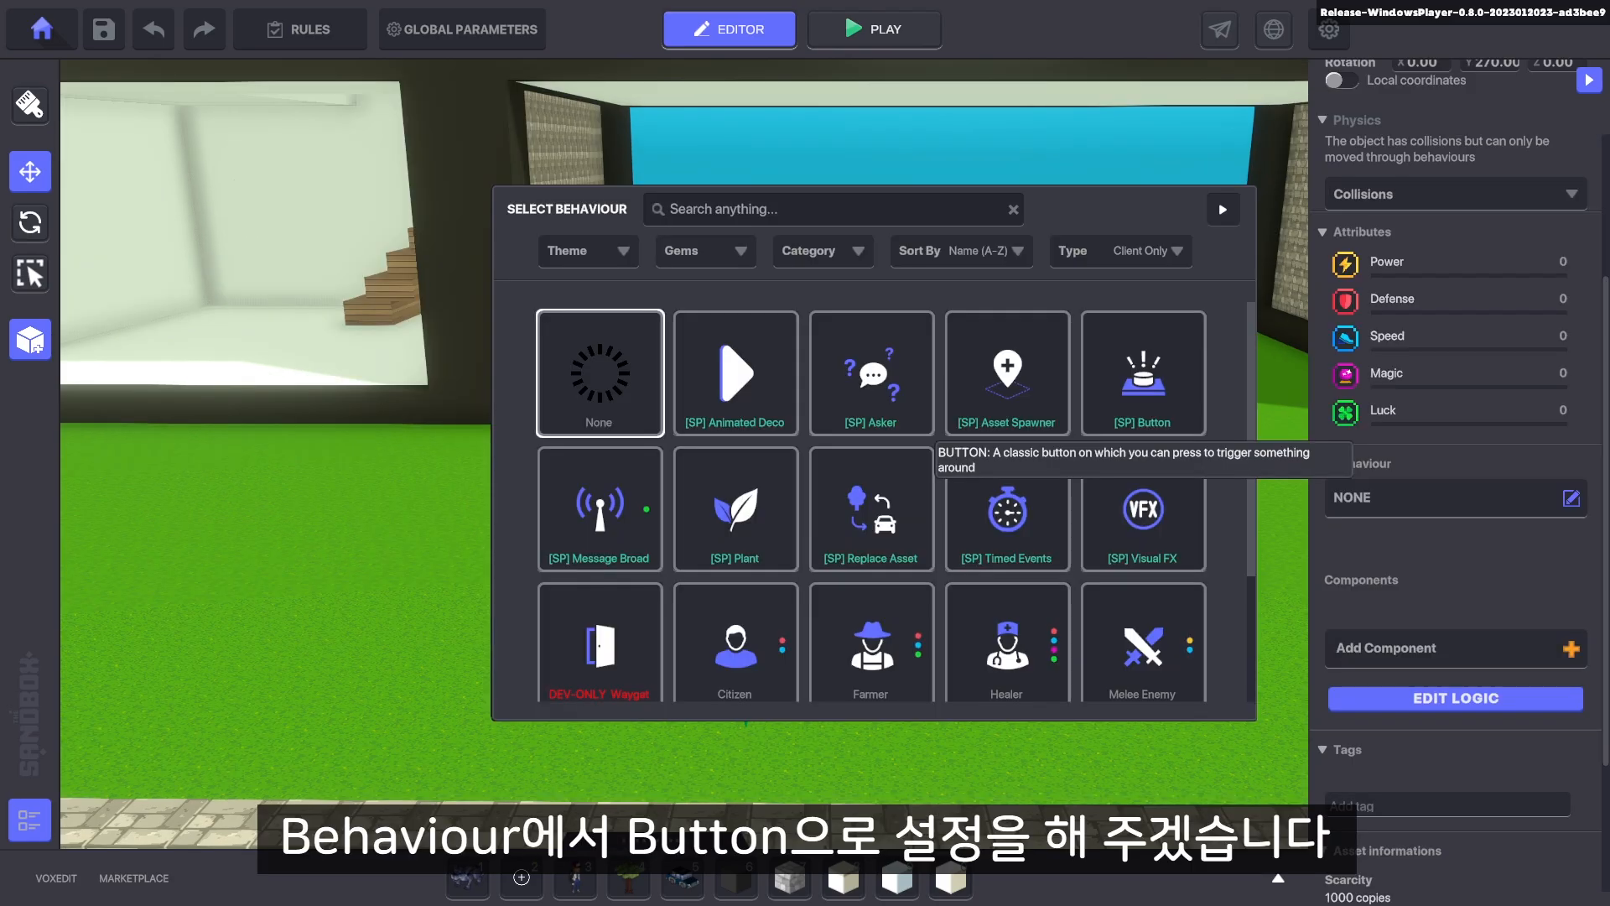
Assign the [SP] Button behaviour to the cactus
click(1142, 373)
scroll(683, 452, down, 3)
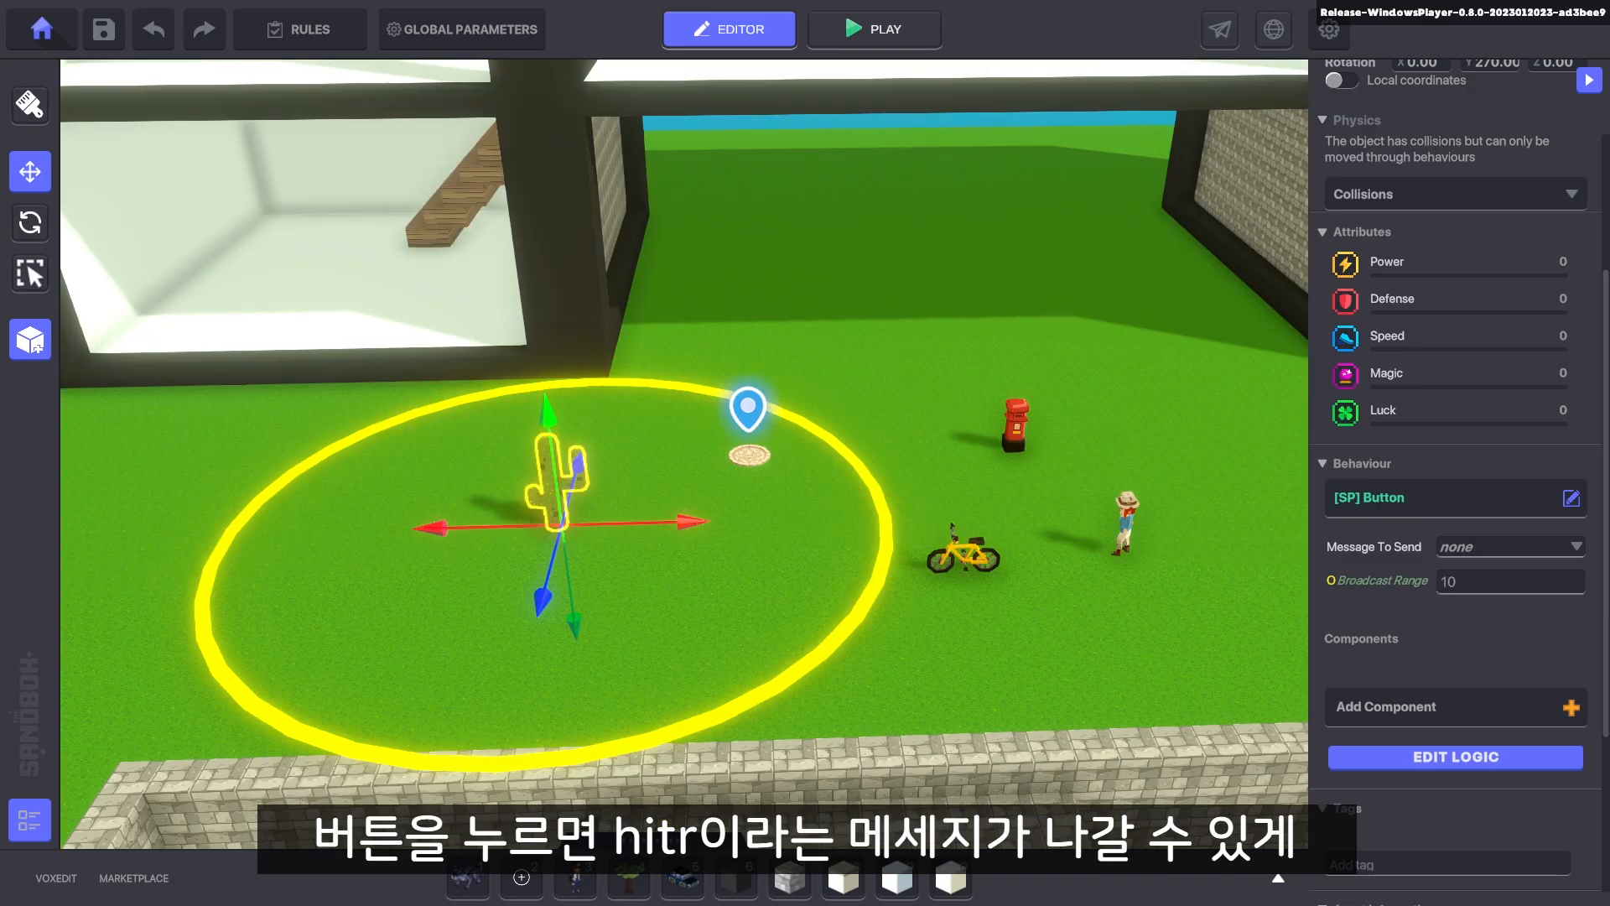
Set the cactus button's Message To Send to hitr
click(1510, 547)
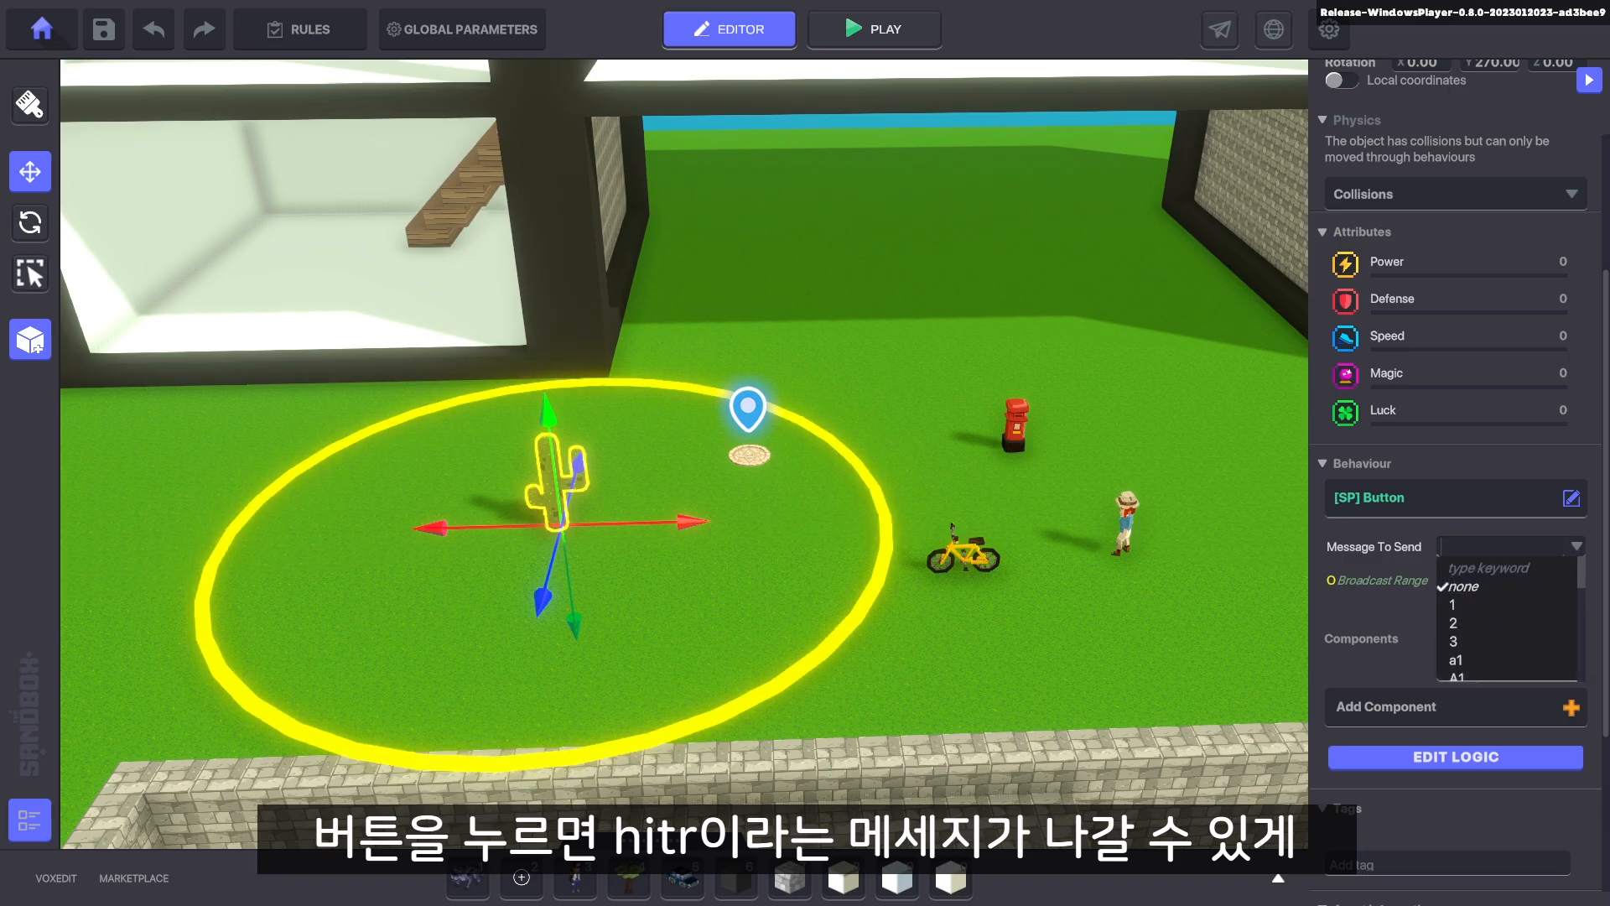
text(hitr)
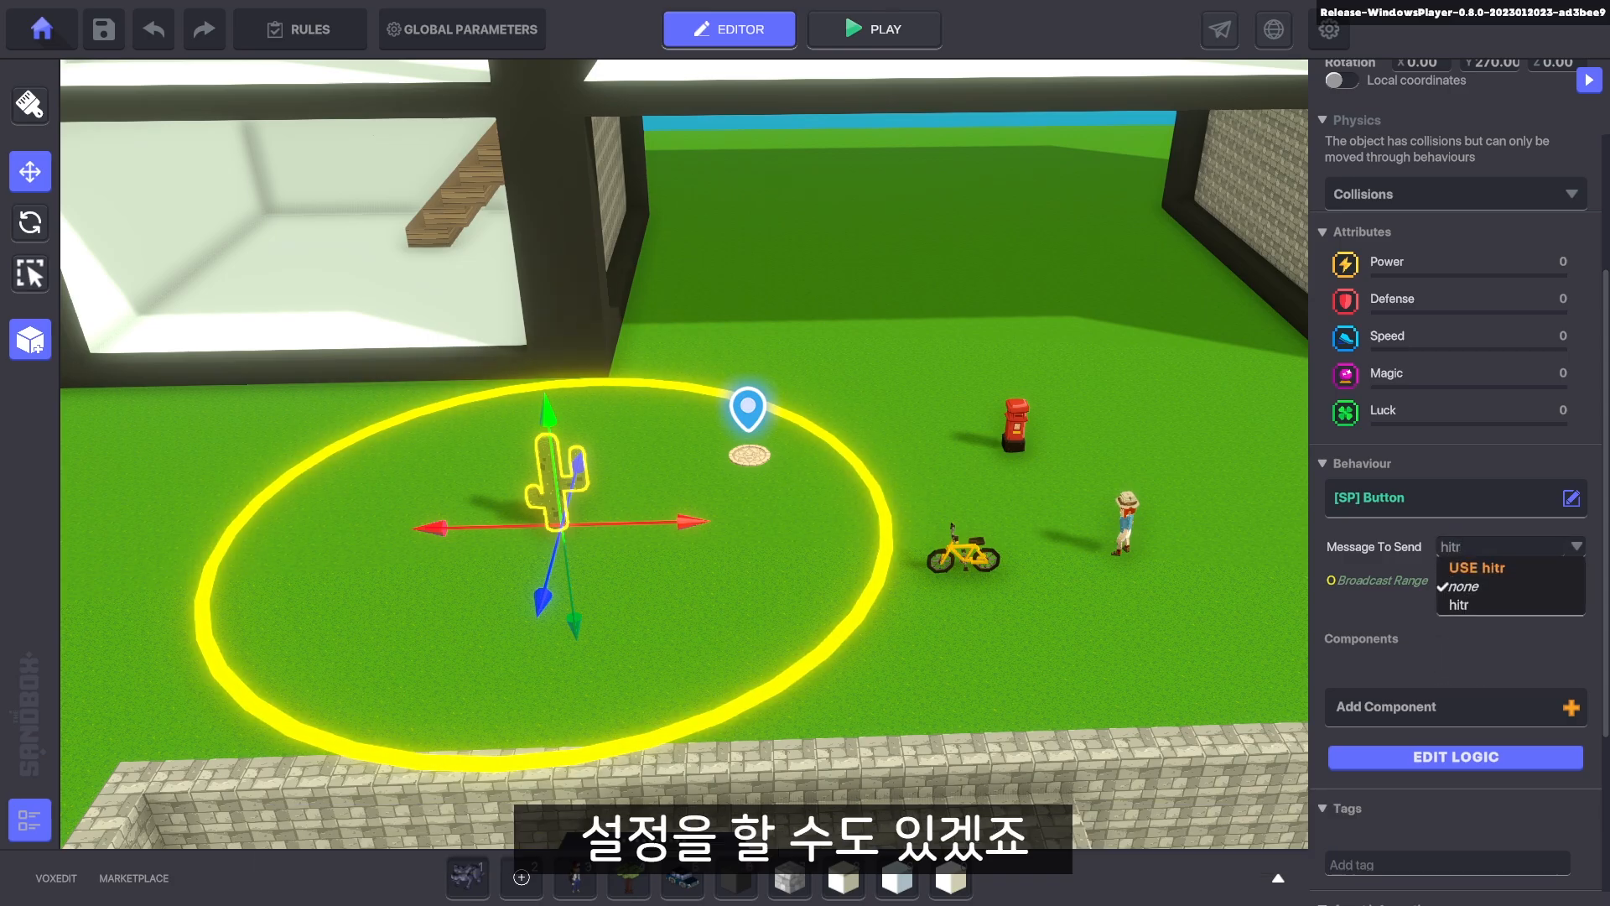
key(Return)
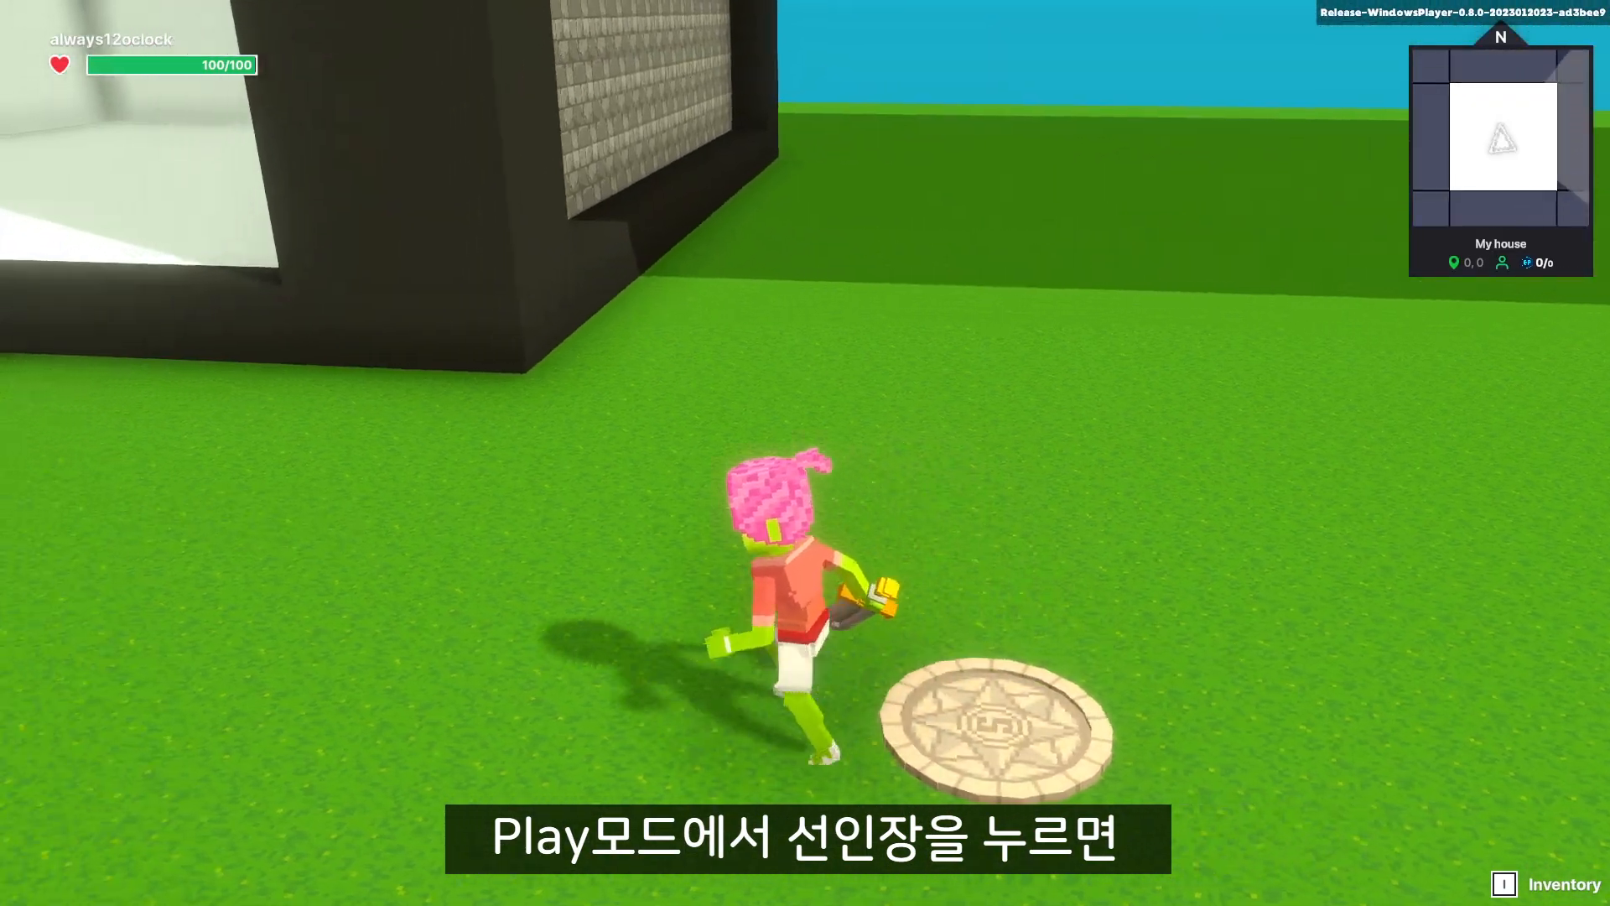
Play-test the cactus button by walking from the spawn point to the cactus and activating it
key(a)
key(w)
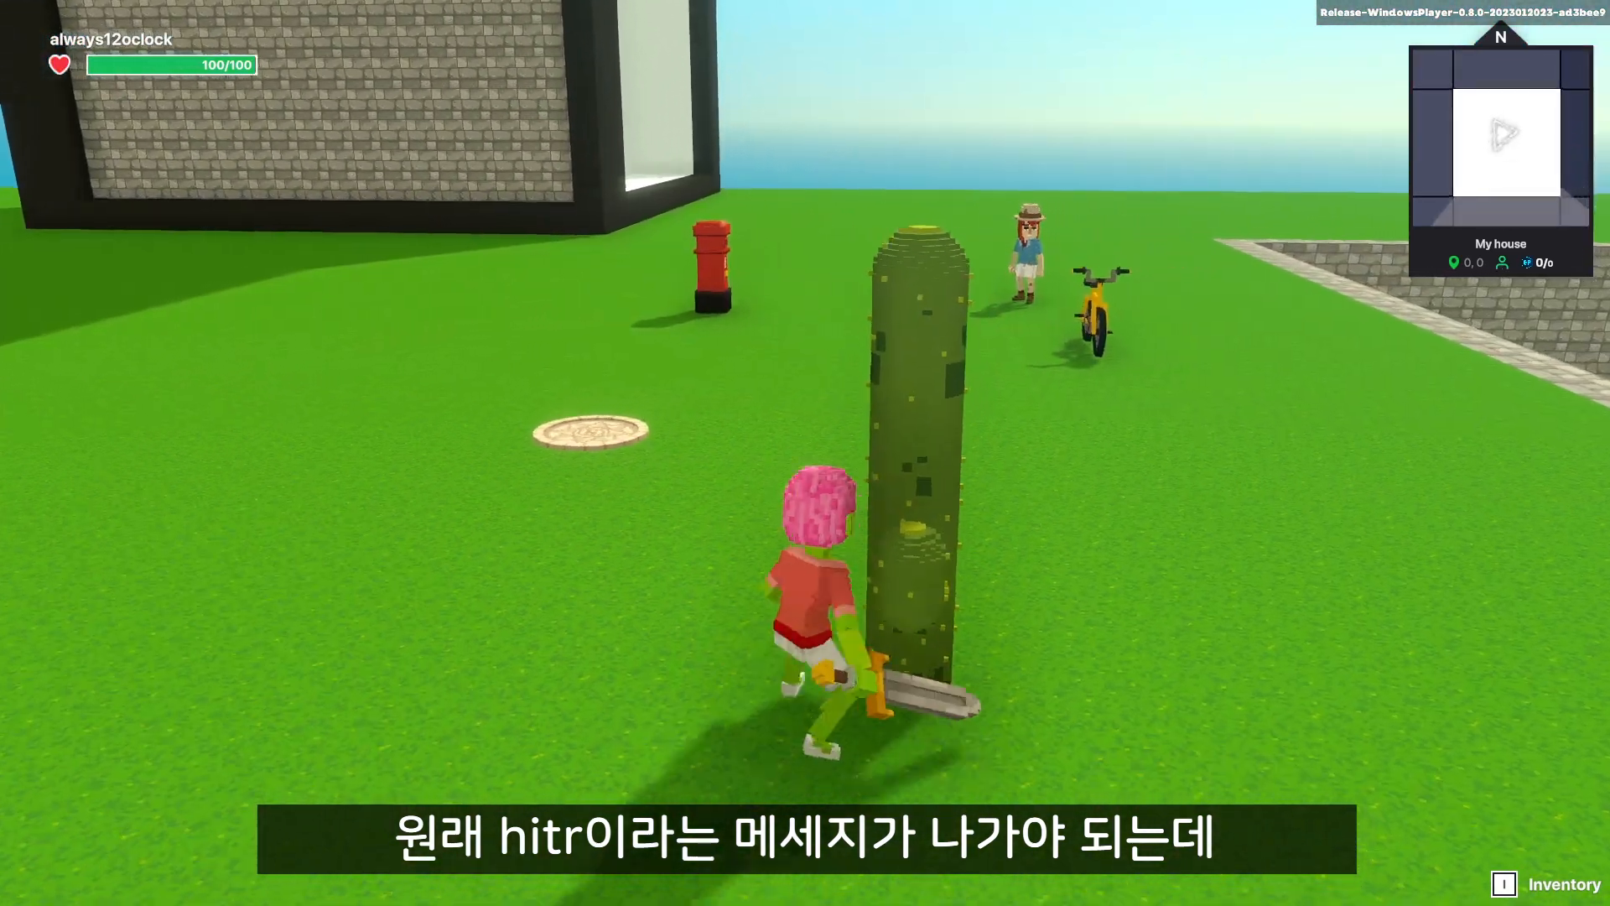
key(w)
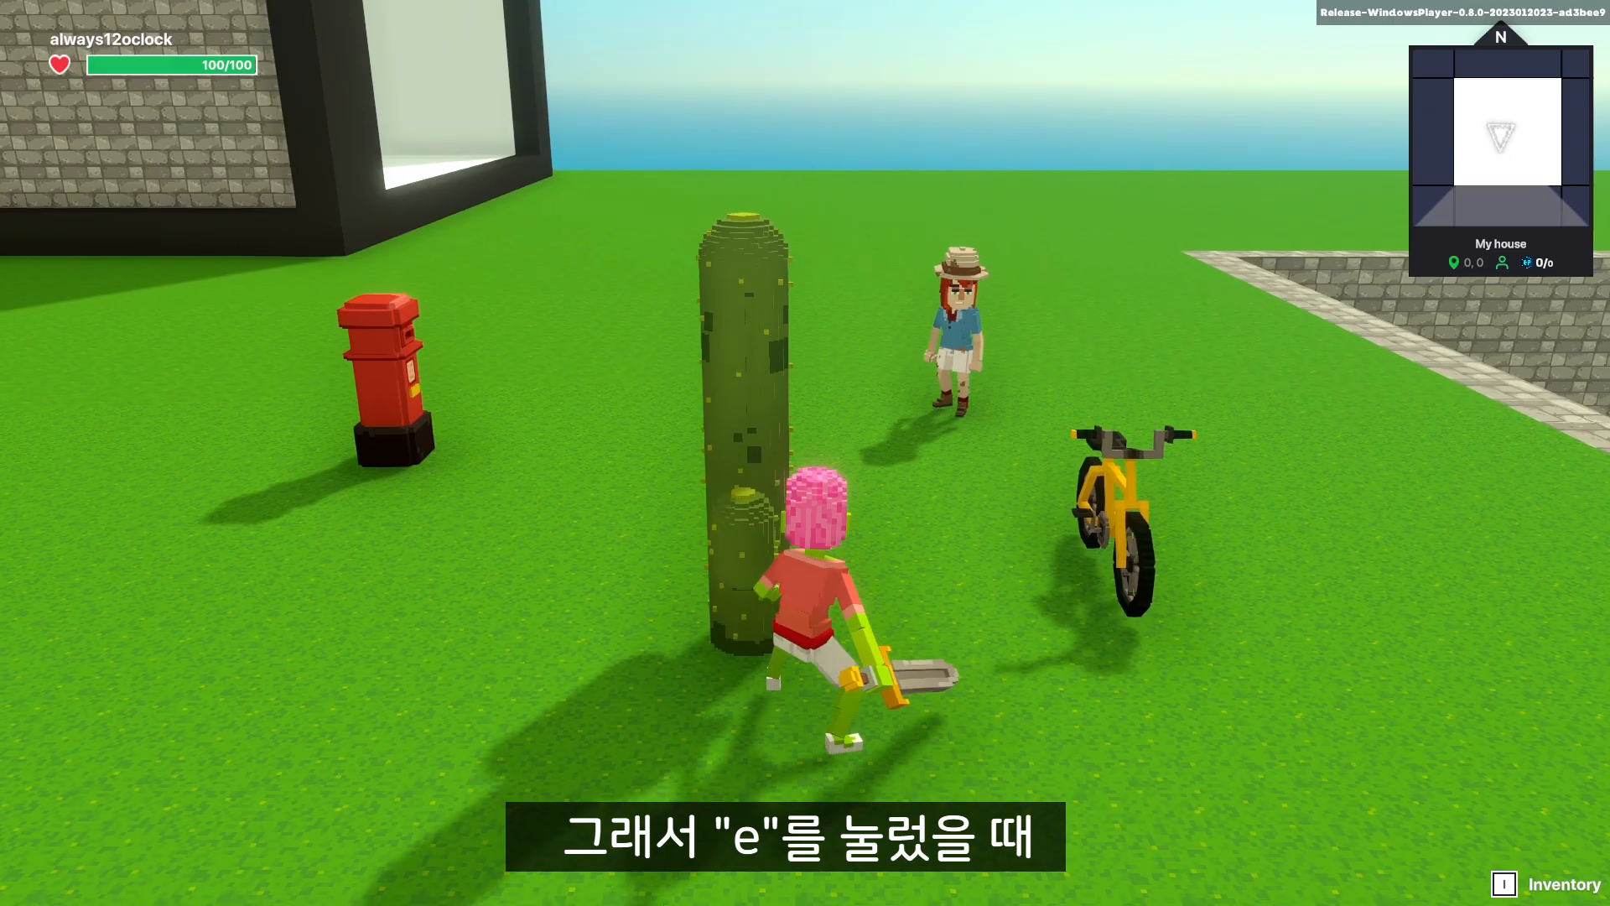
key(e)
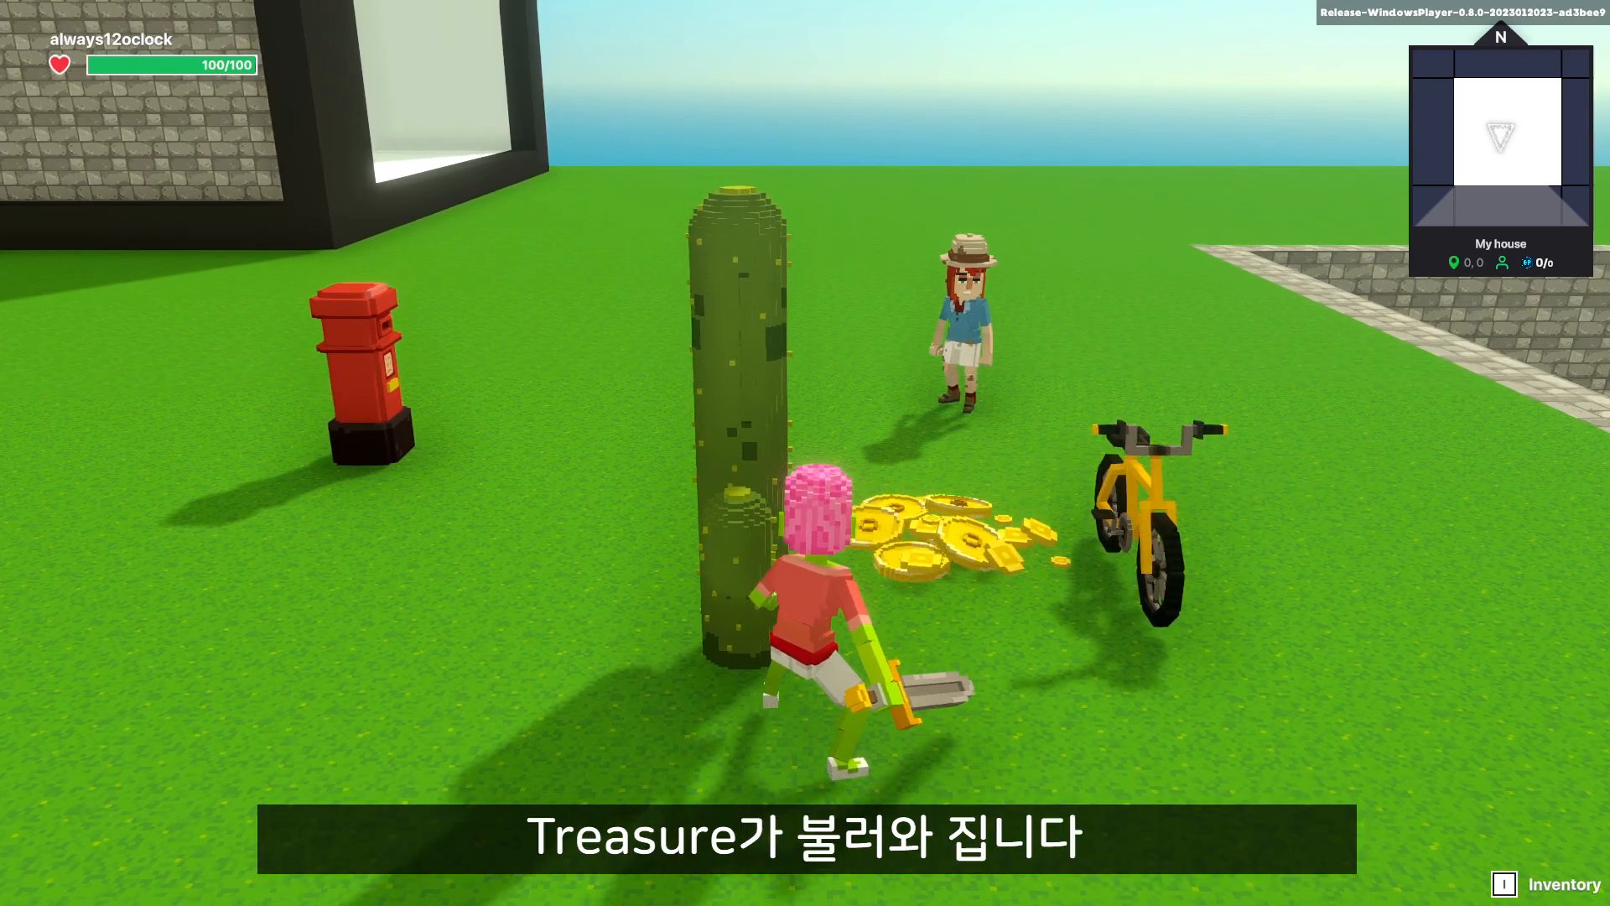
key(s)
key(a)
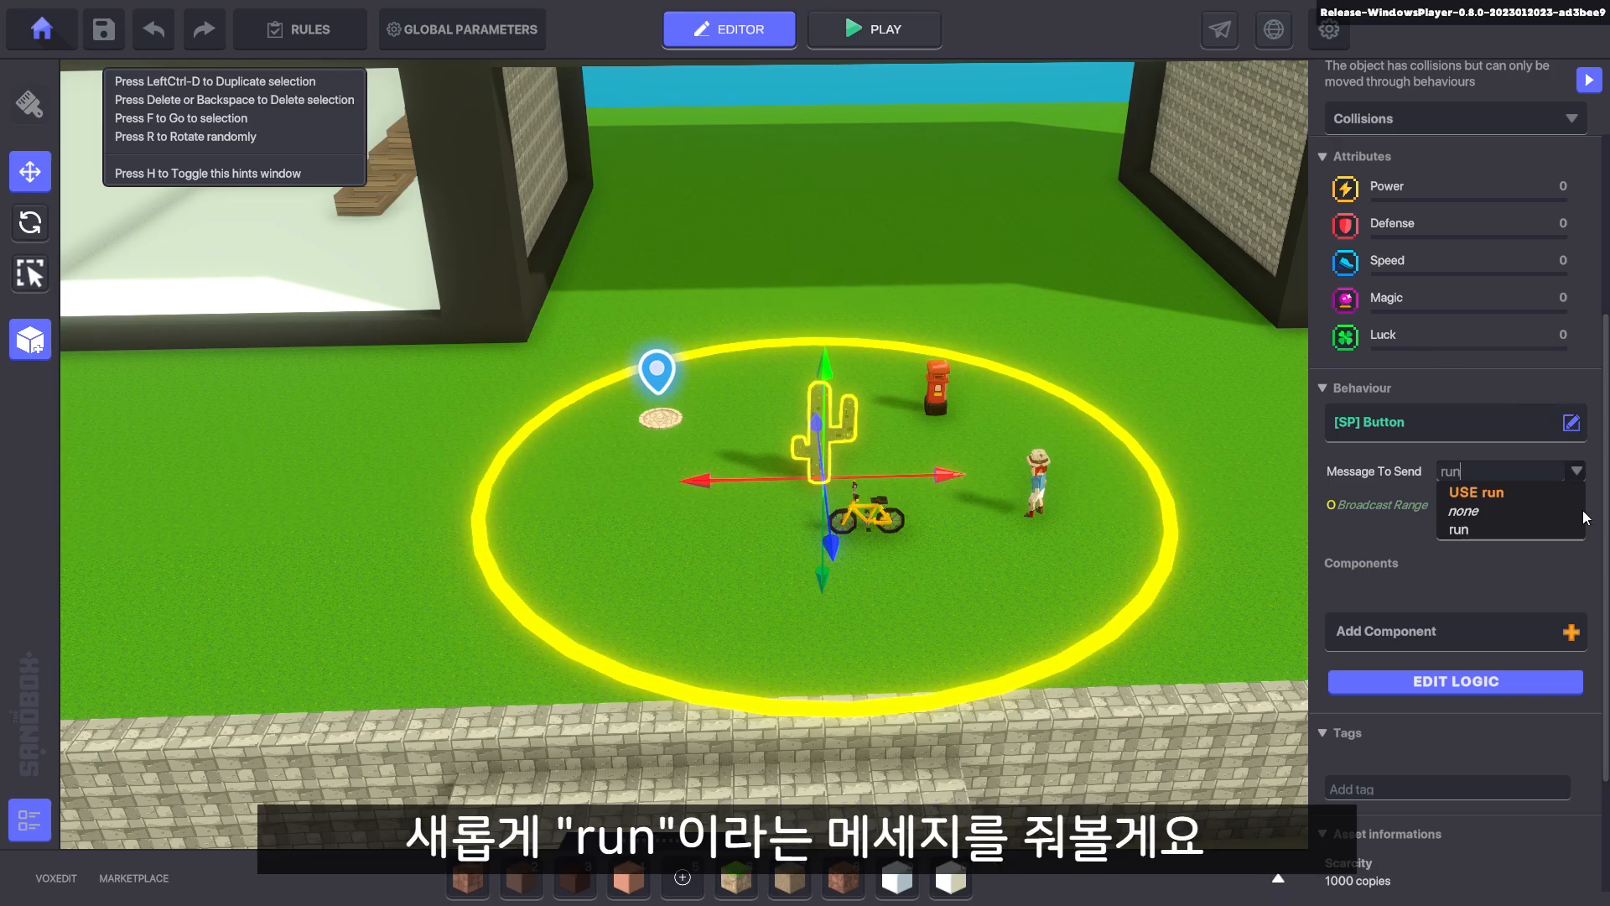
Set the cactus button's Message To Send to run and its Broadcast Range to 50
click(1461, 529)
click(1470, 505)
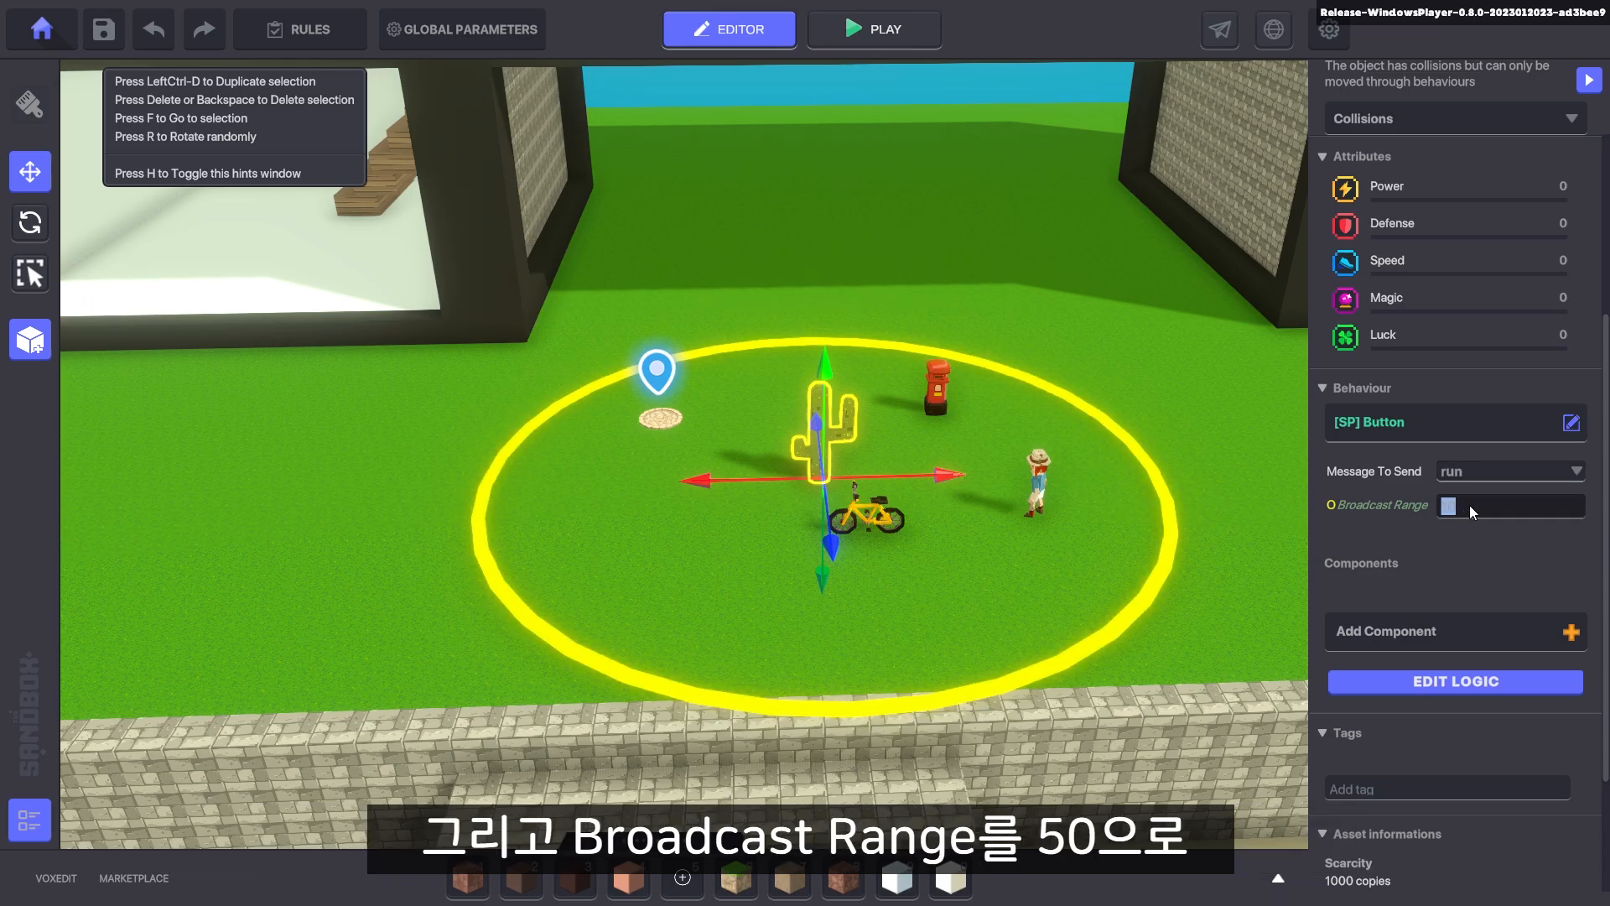
text(50)
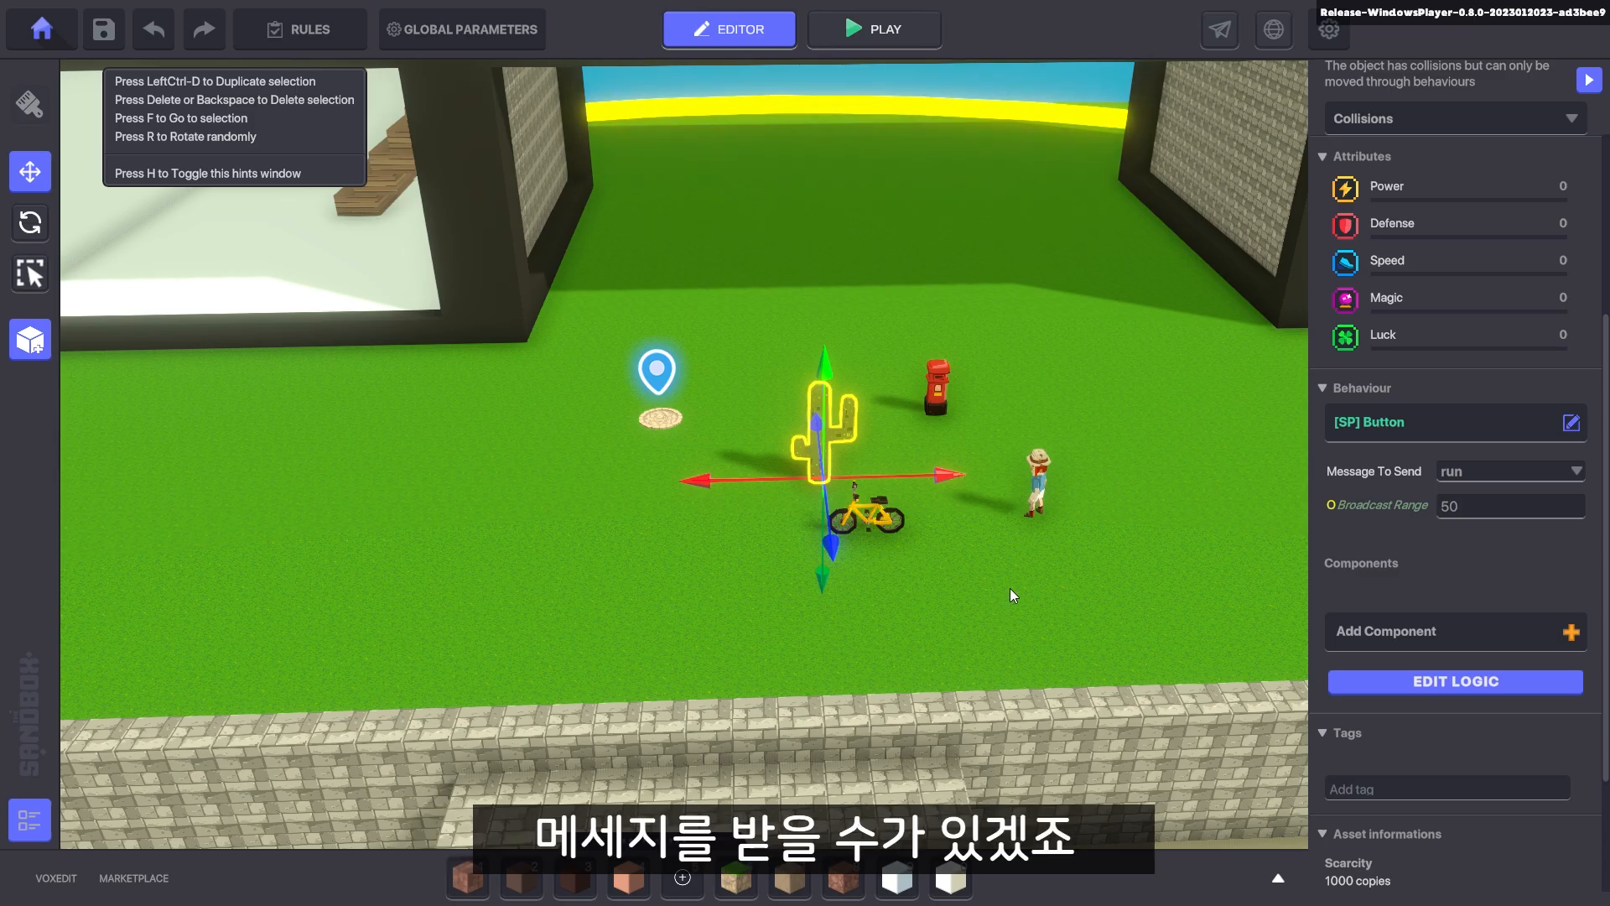
Add a second animation element to the person's Animated Decoration behaviour and set its animation to Run 01
click(986, 329)
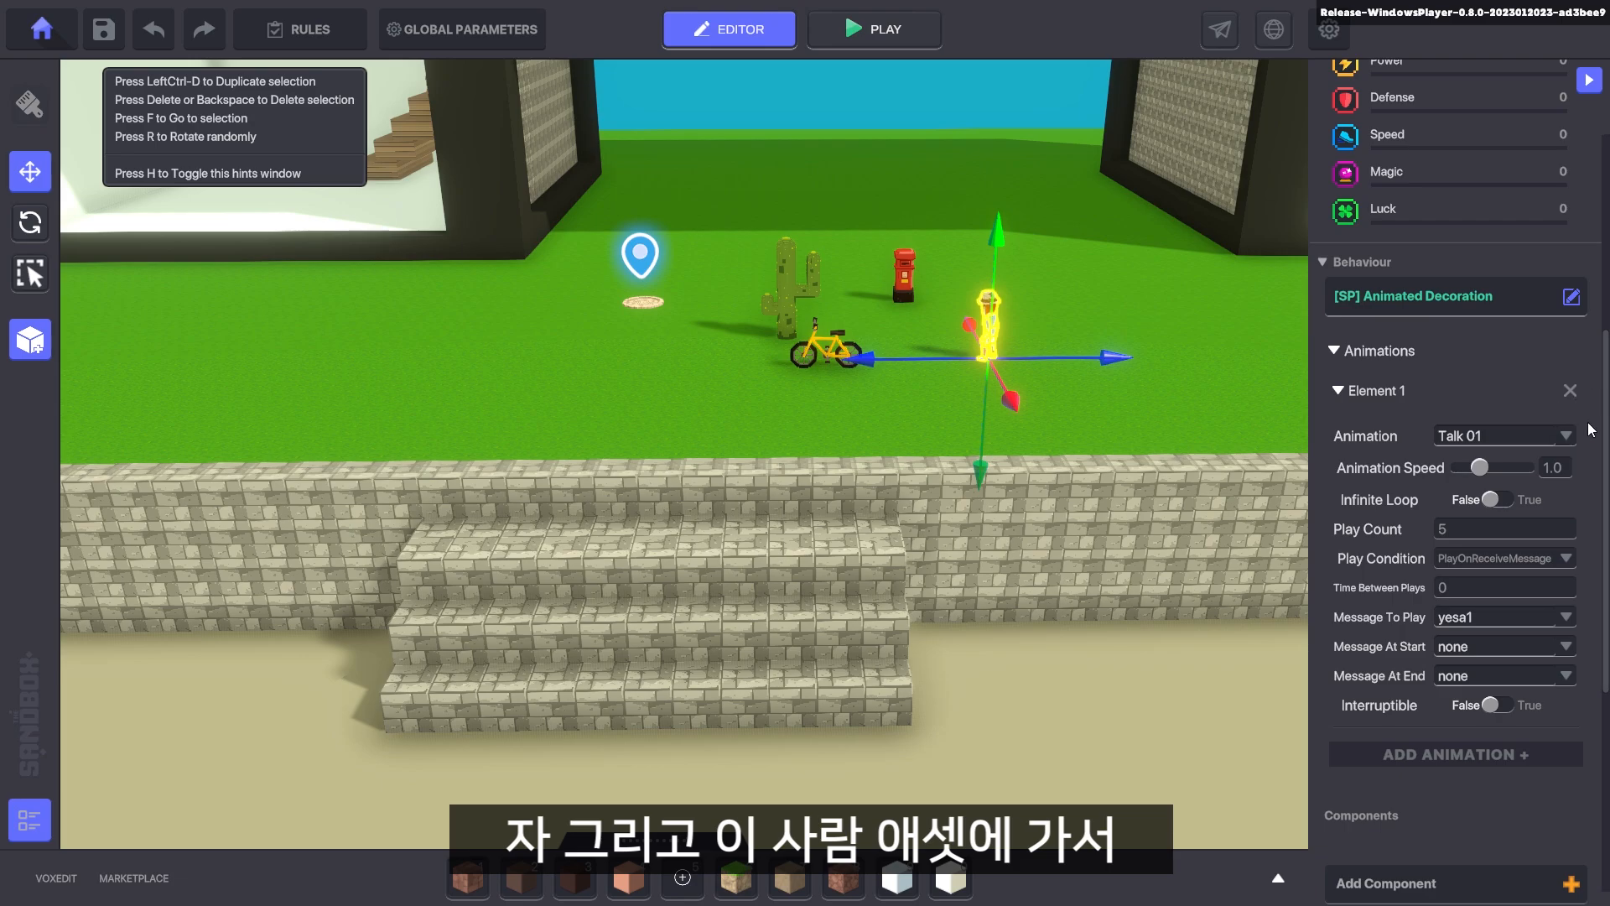
scroll(1602, 457, down, 3)
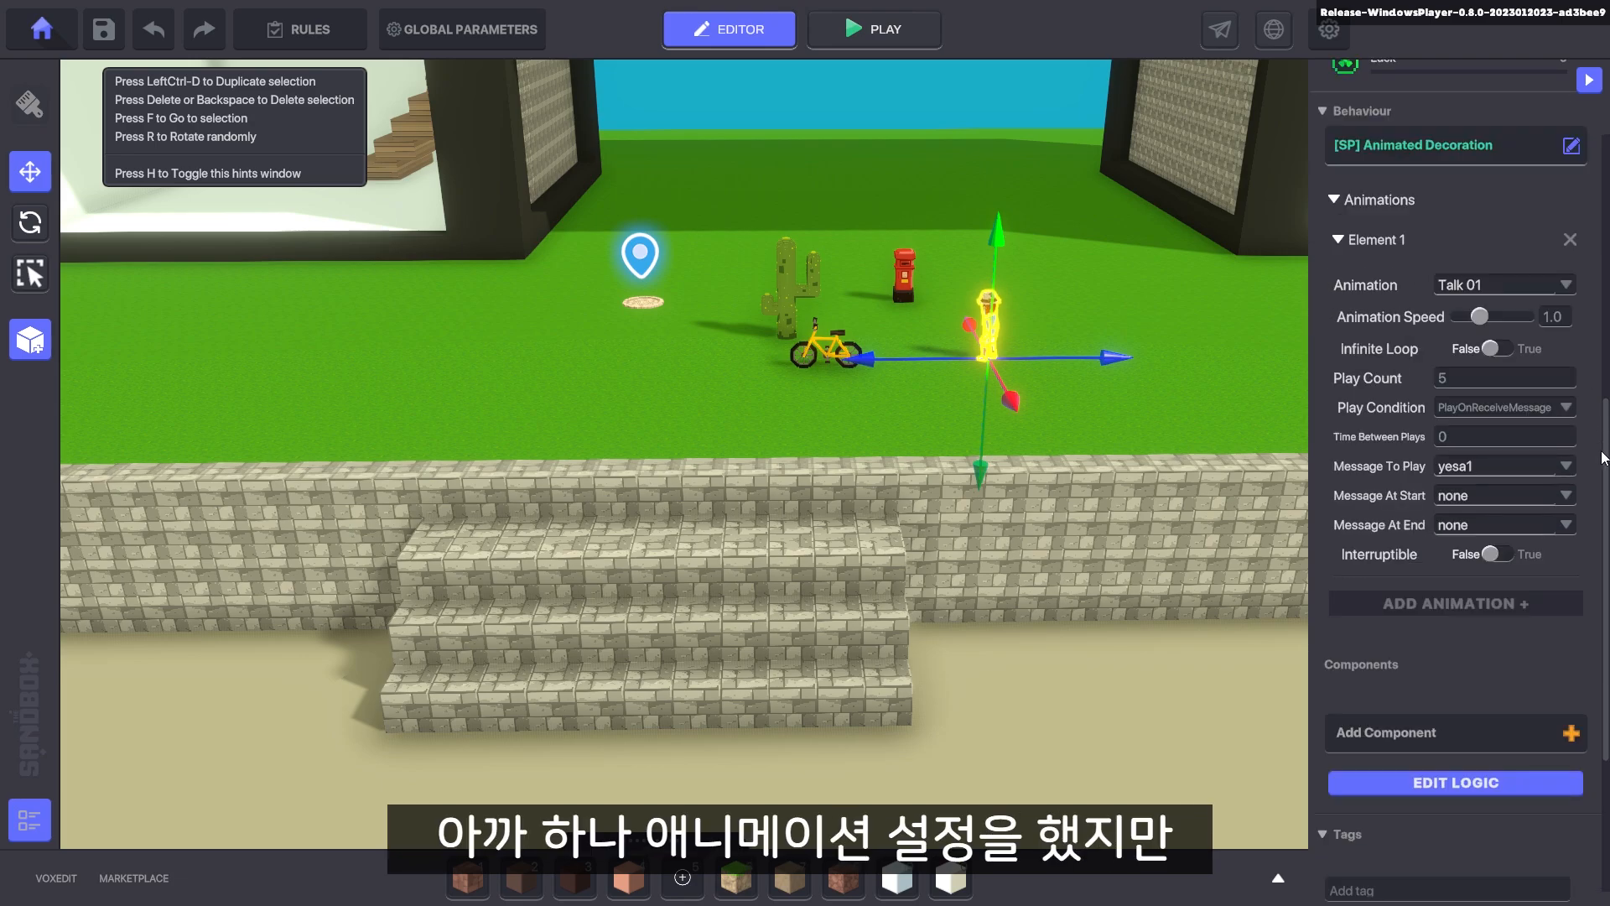
click(1528, 608)
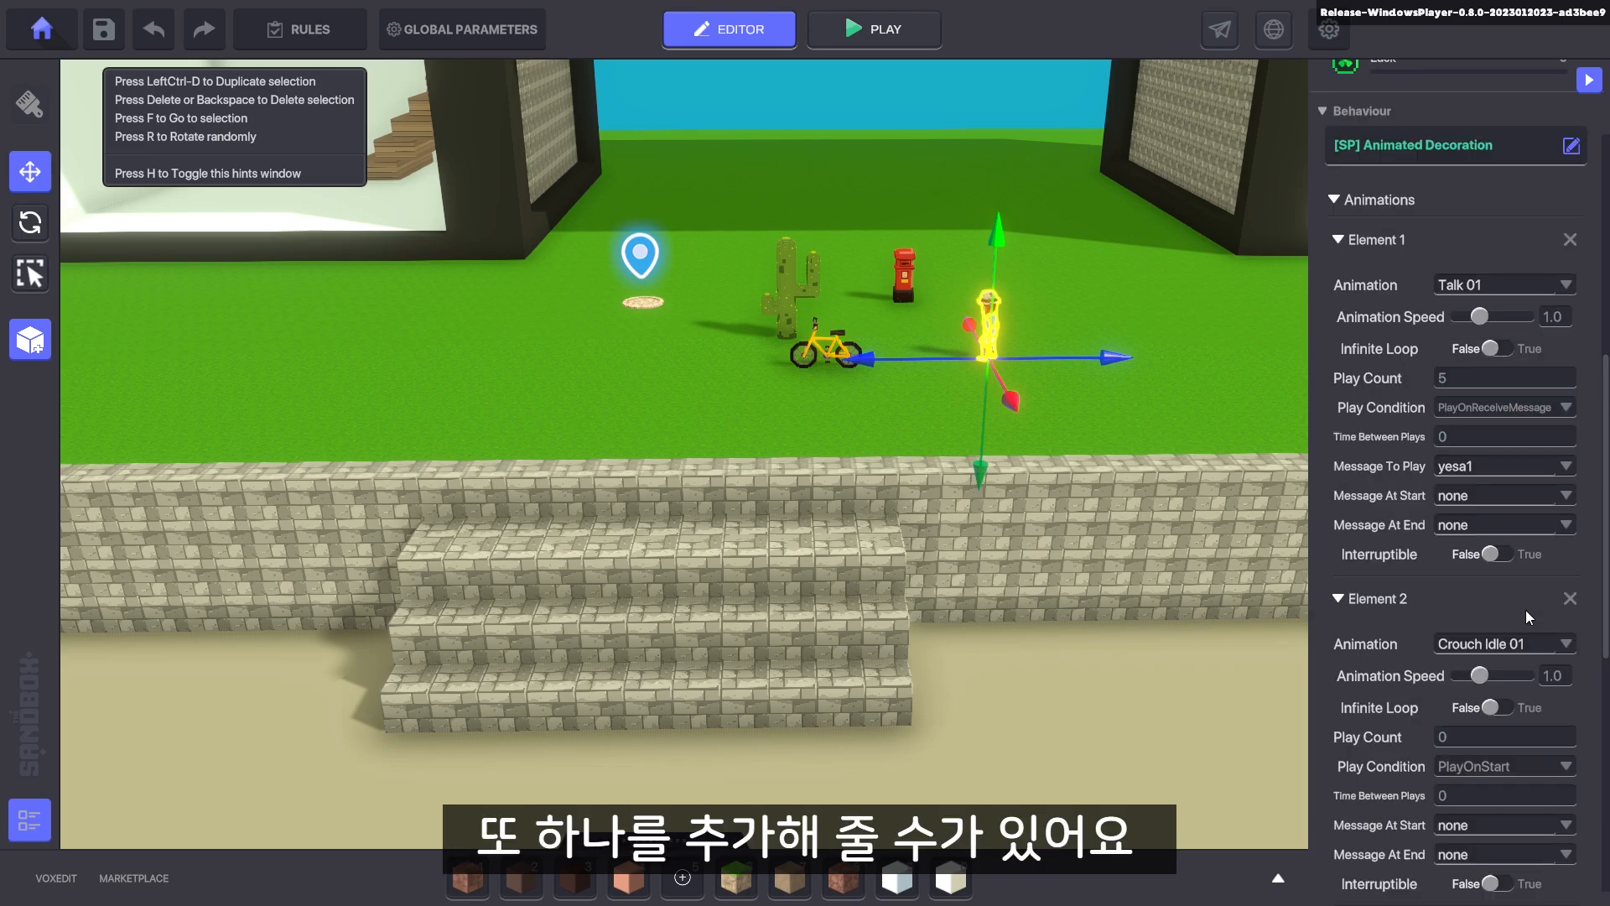
scroll(1581, 609, down, 2)
scroll(1581, 609, down, 4)
click(1501, 417)
click(1483, 496)
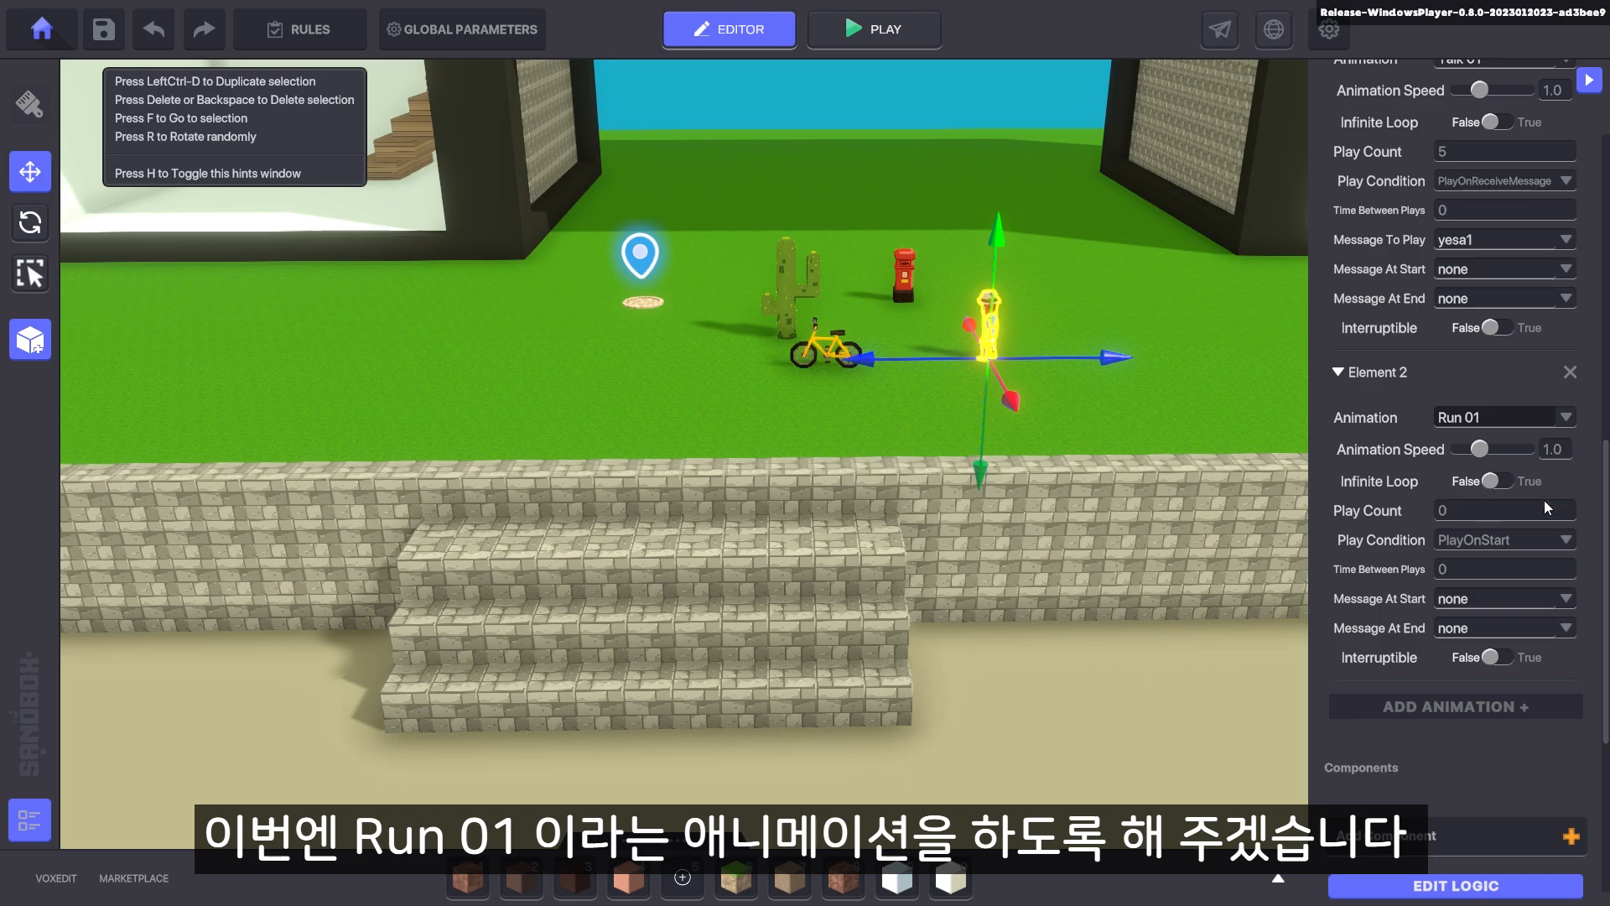
Make the Run 01 animation loop infinitely, with Play Condition PlayOnReceiveMessage and Message To Play run
scroll(1560, 537, down, 2)
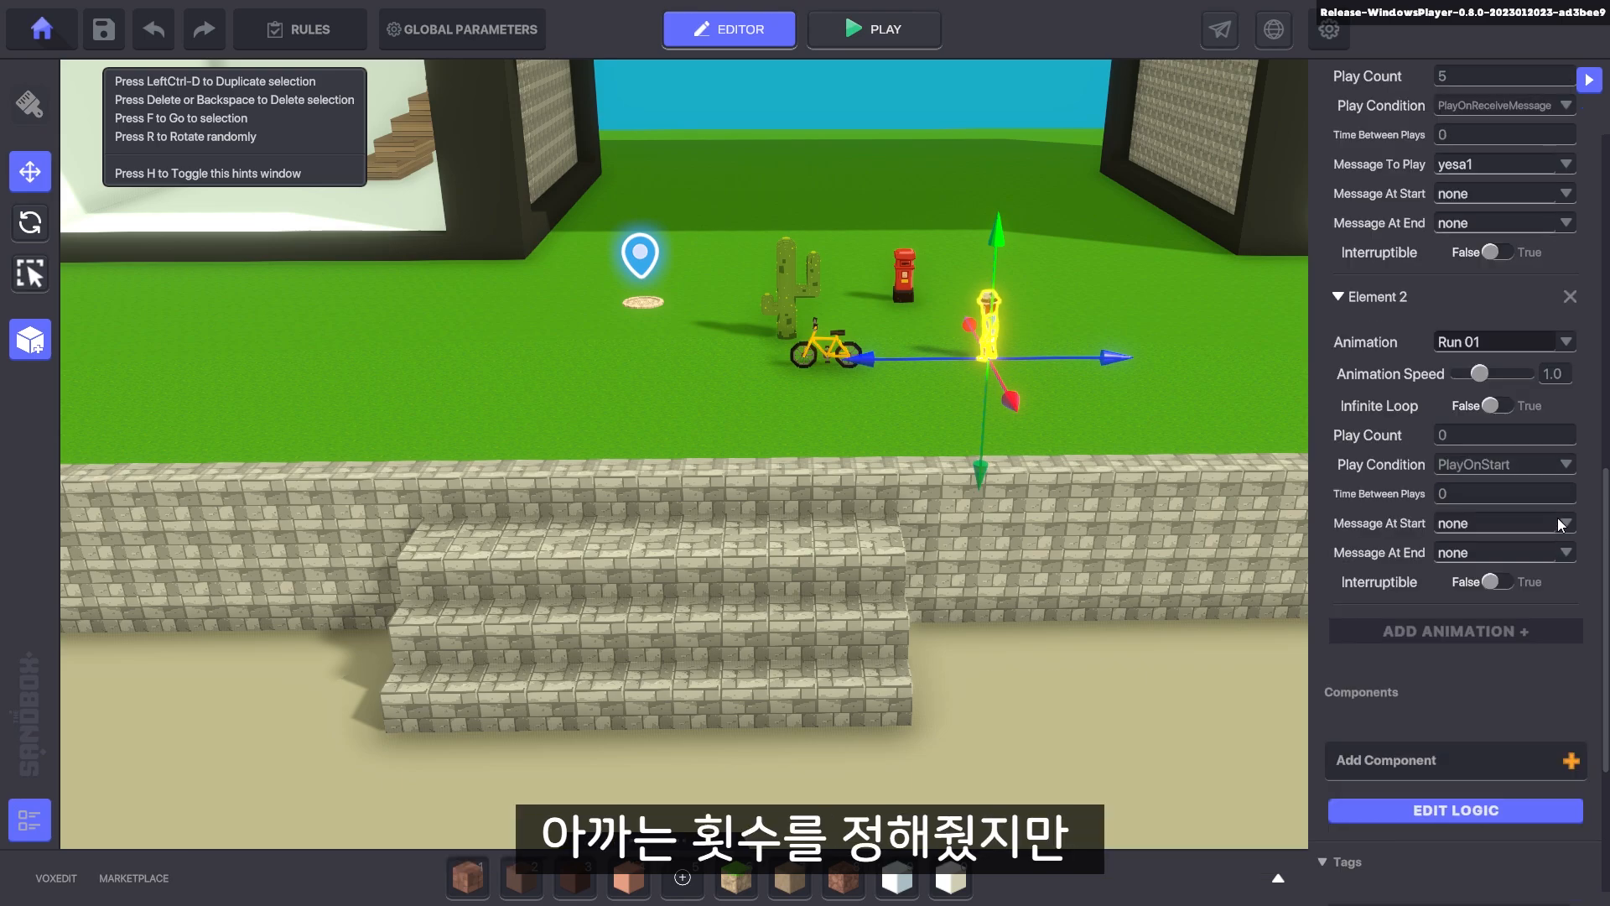
click(1507, 406)
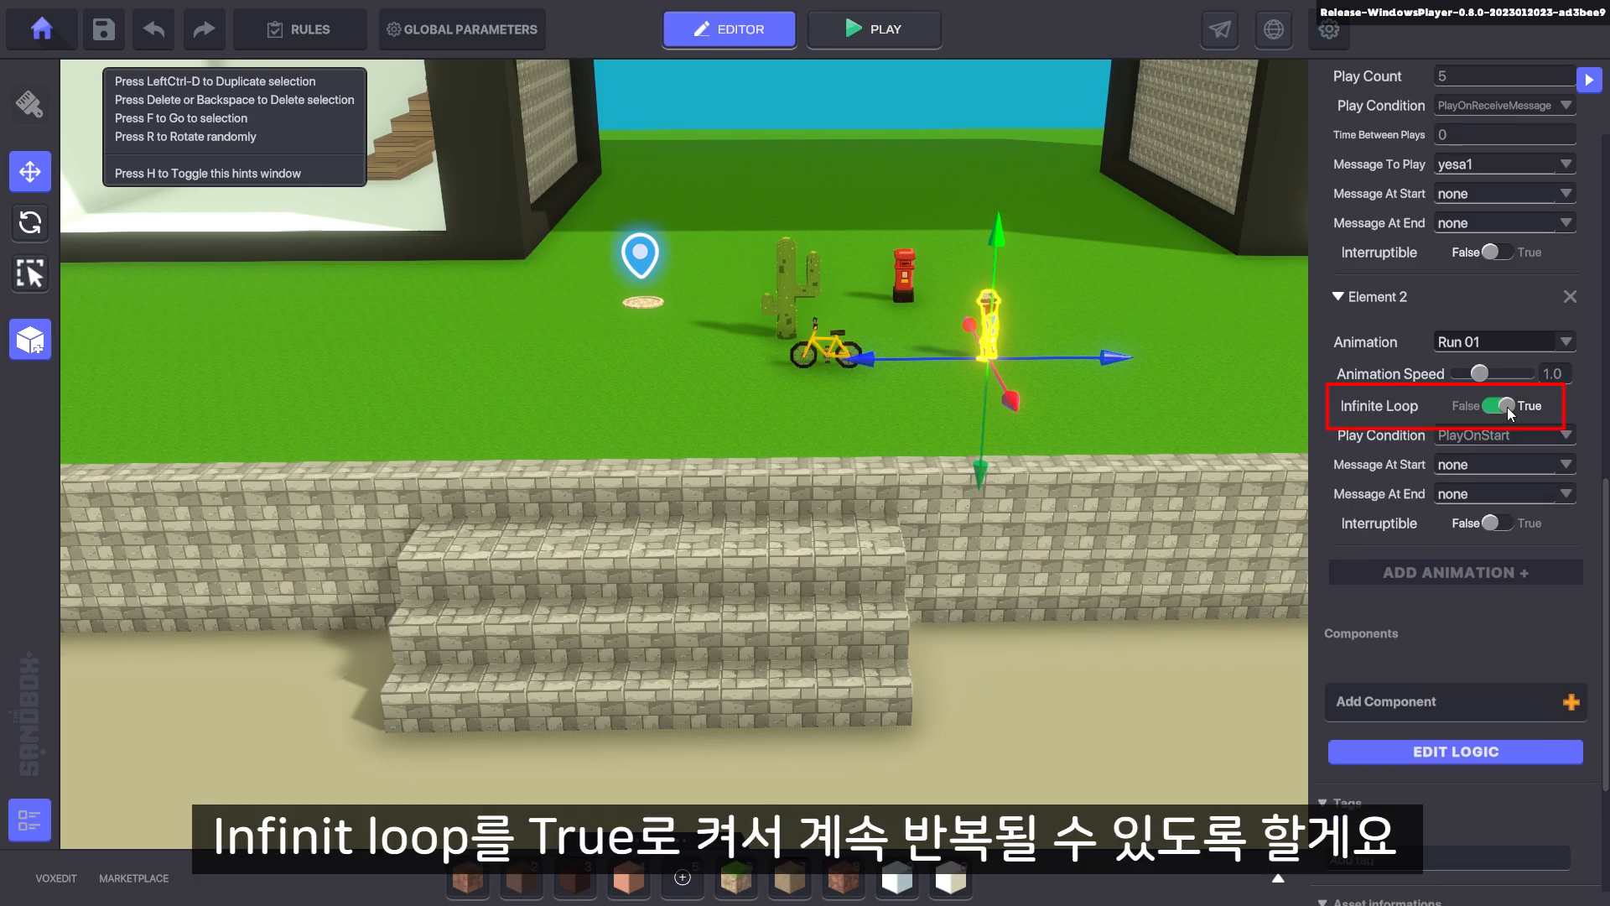
click(1566, 434)
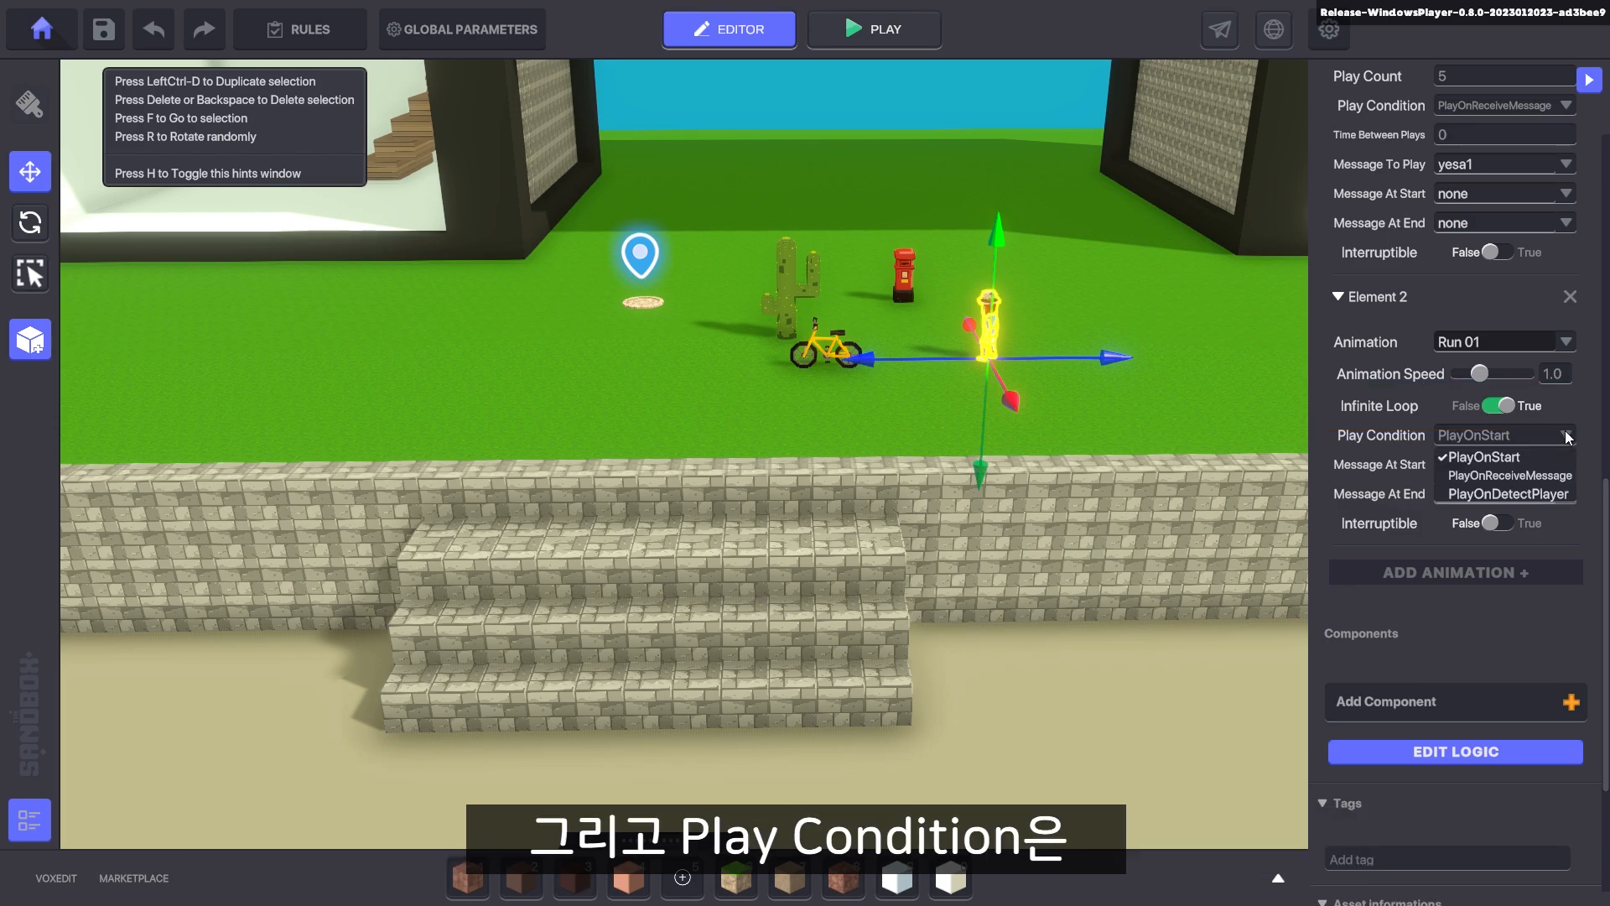
click(1563, 475)
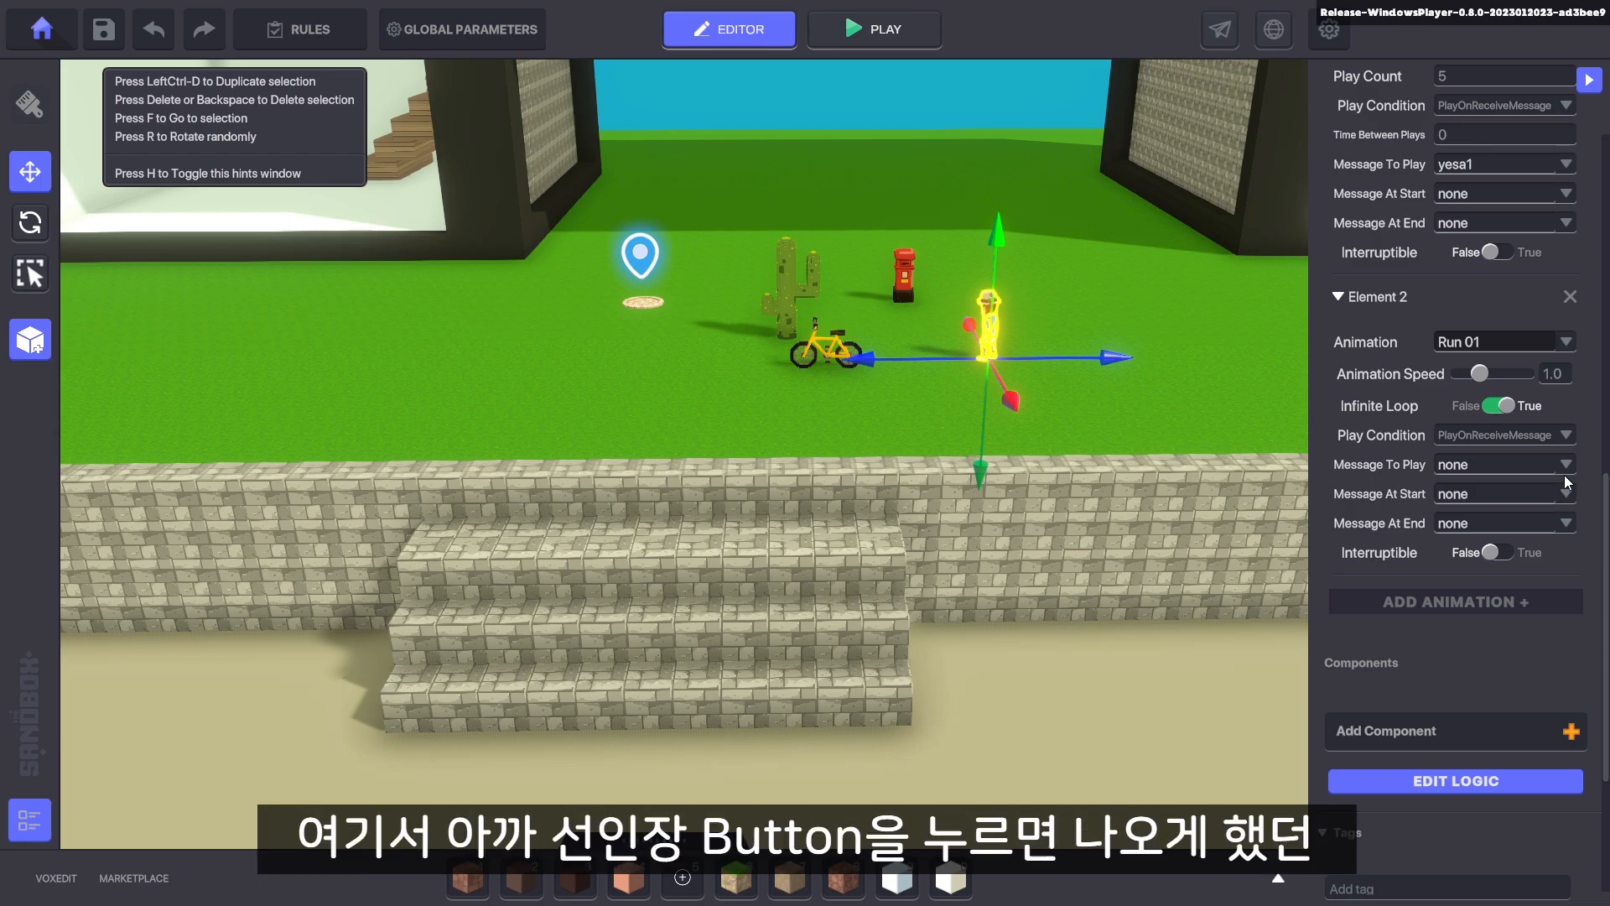
click(1563, 466)
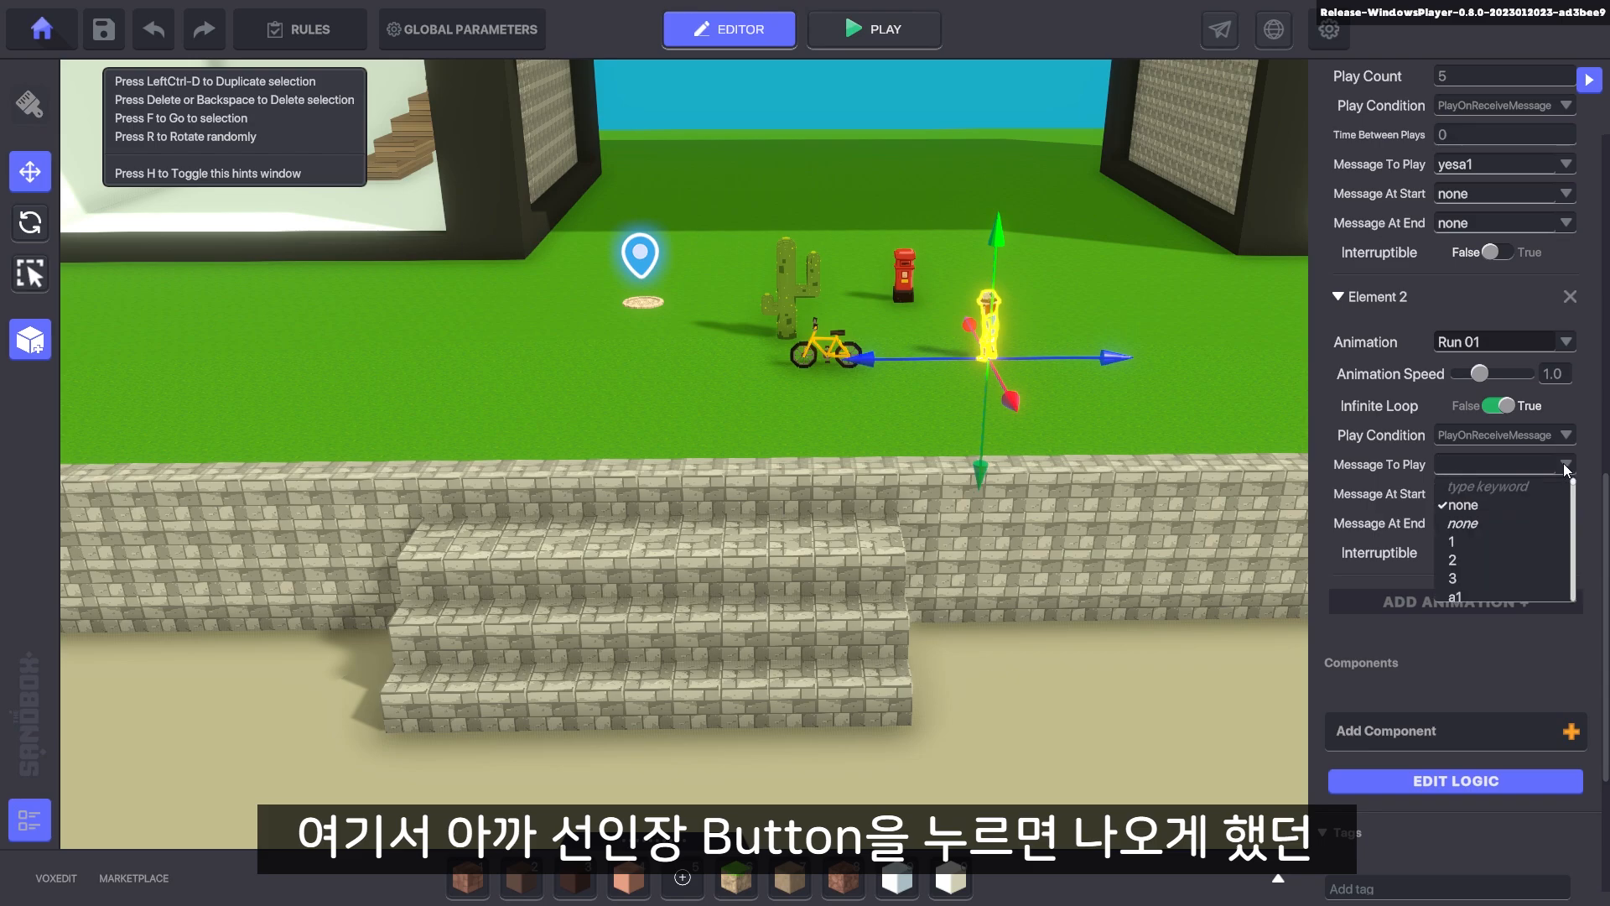
text(run)
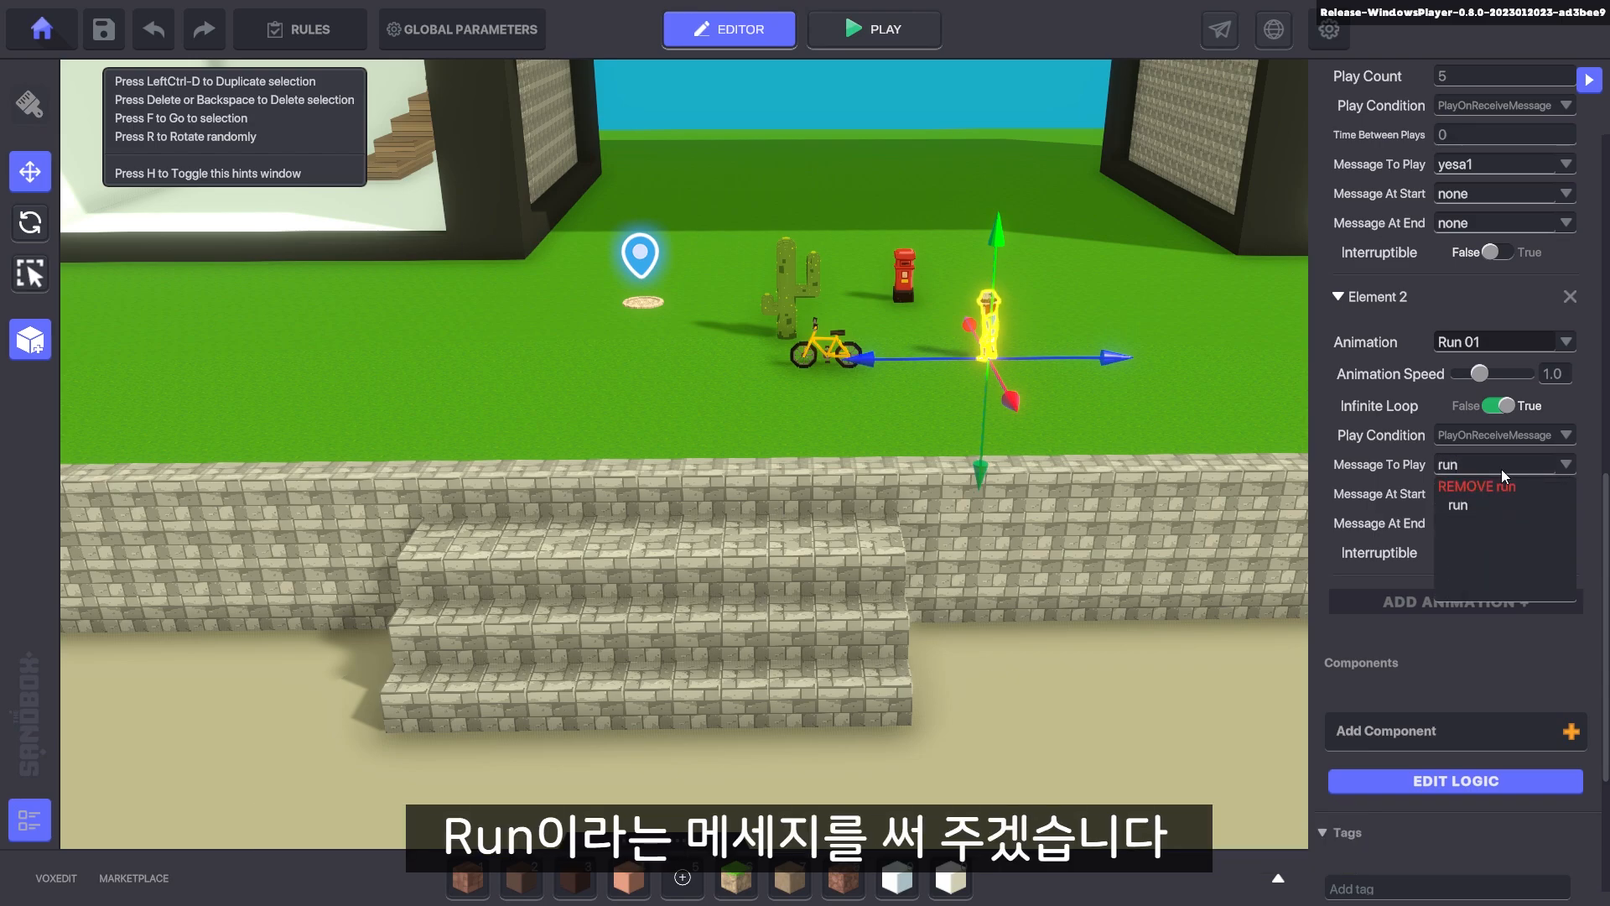
click(1508, 501)
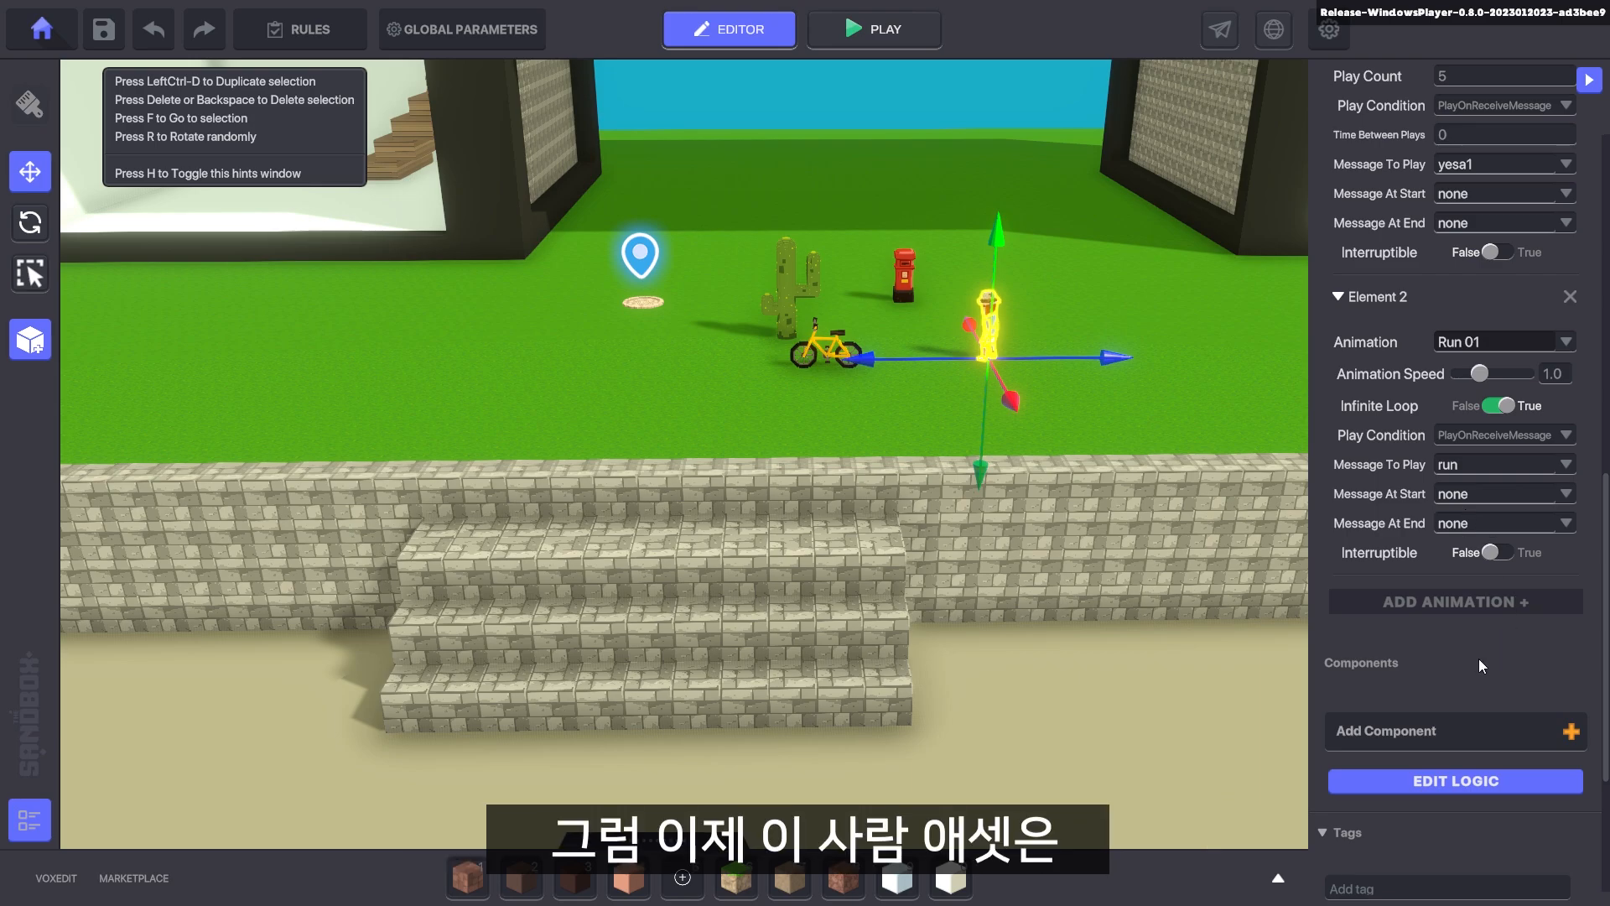
scroll(1559, 249, up, 2)
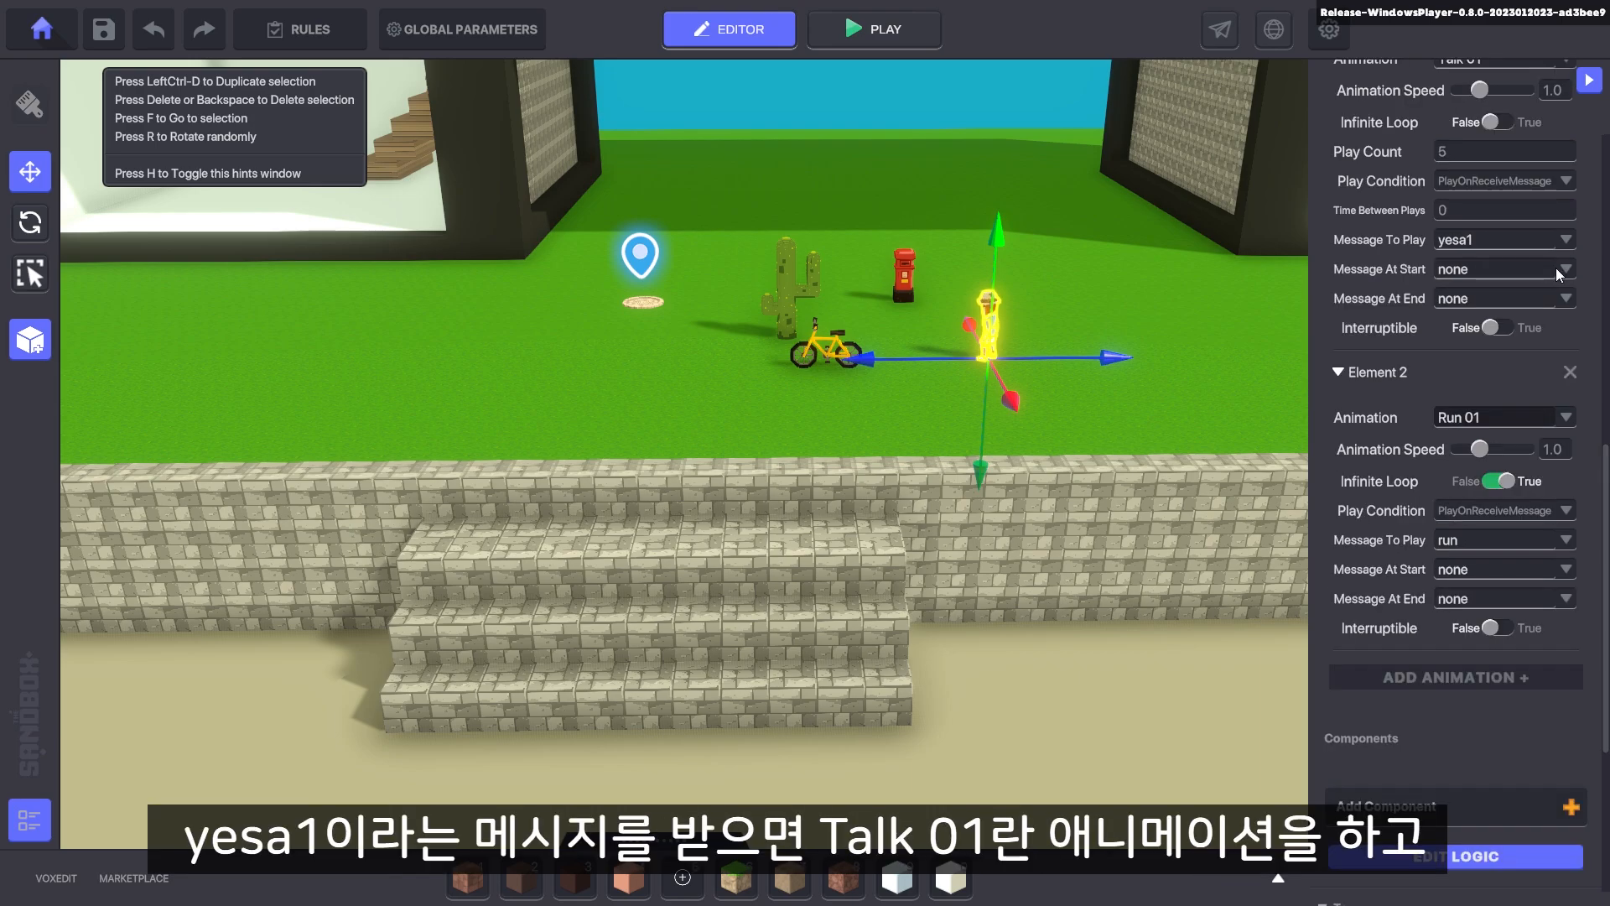
scroll(1558, 272, up, 2)
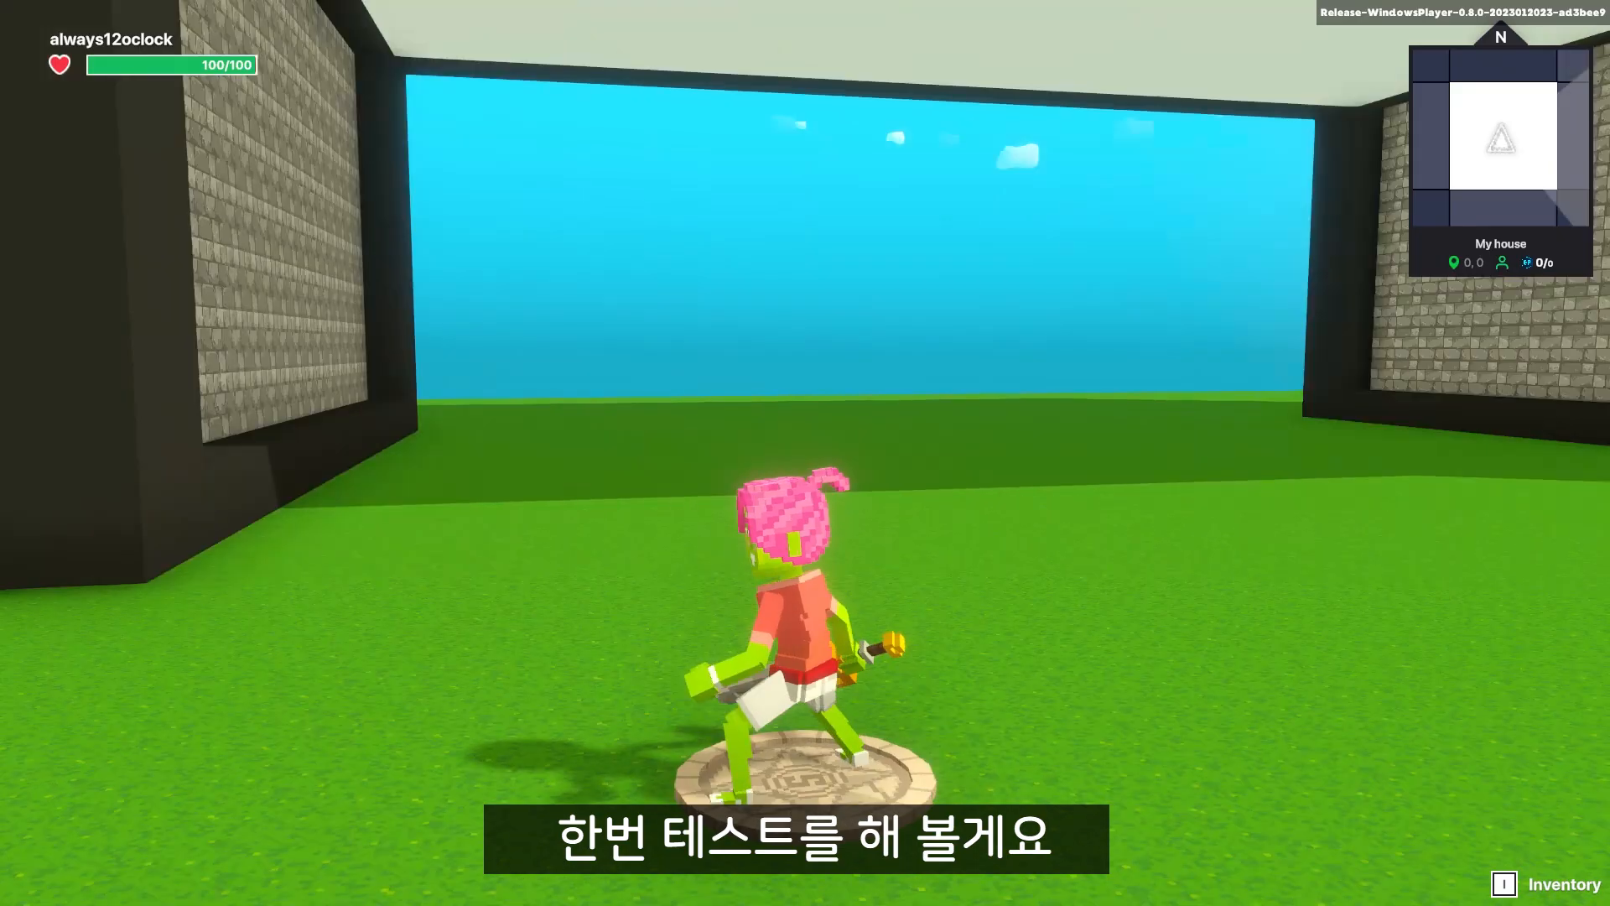
Play-test by activating the cactus button, then answer "Not so good..." to the bicycle's question
key(w)
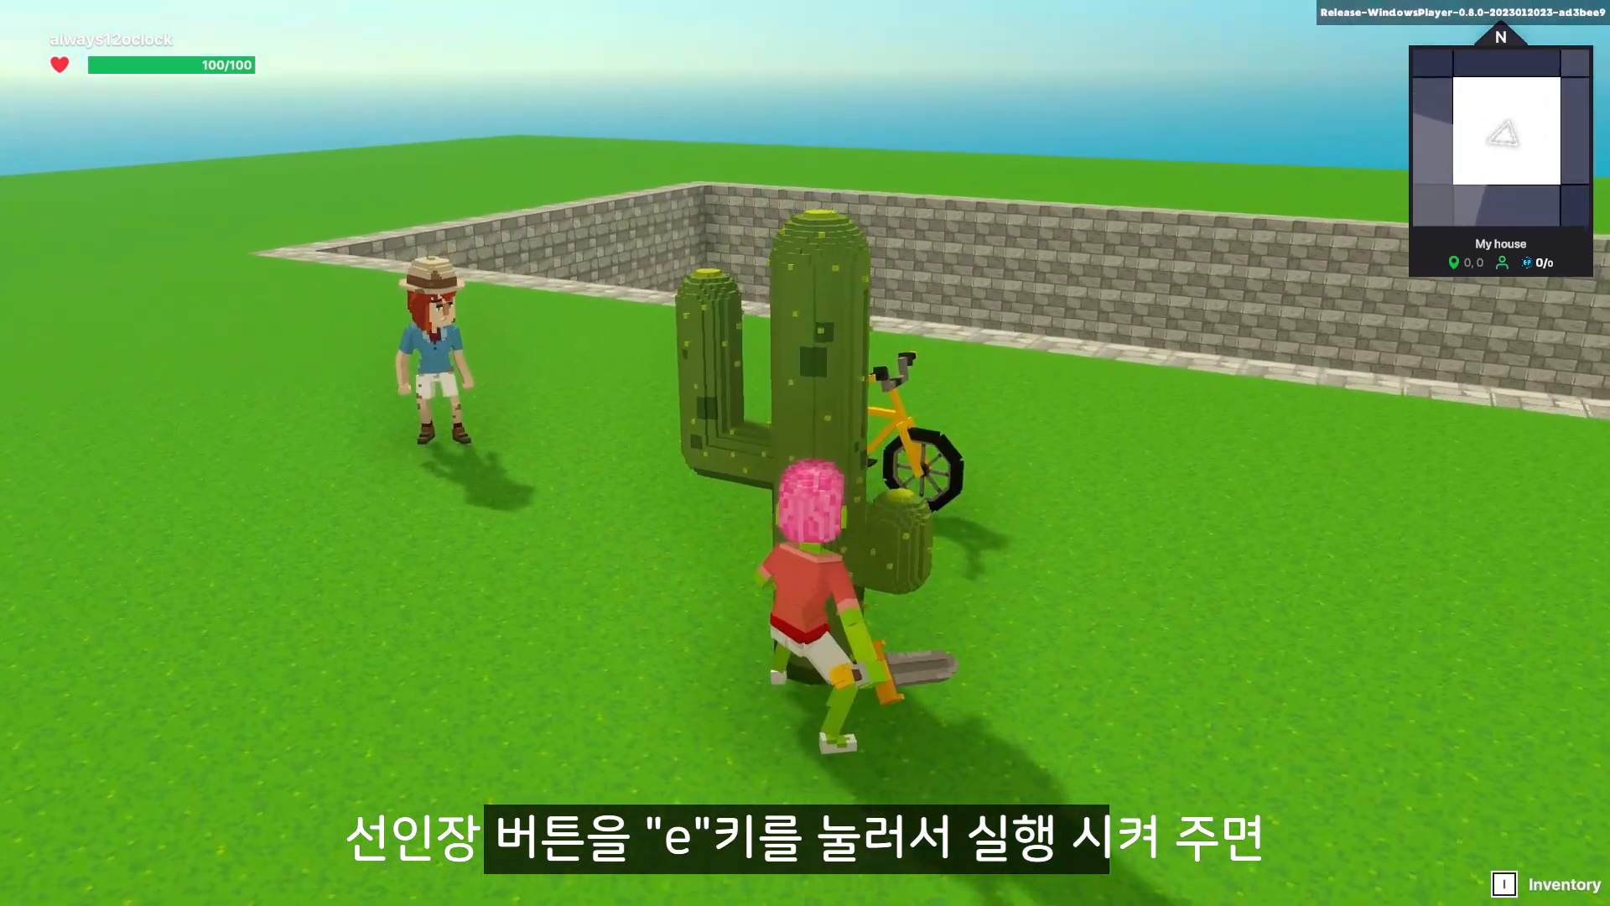
key(e)
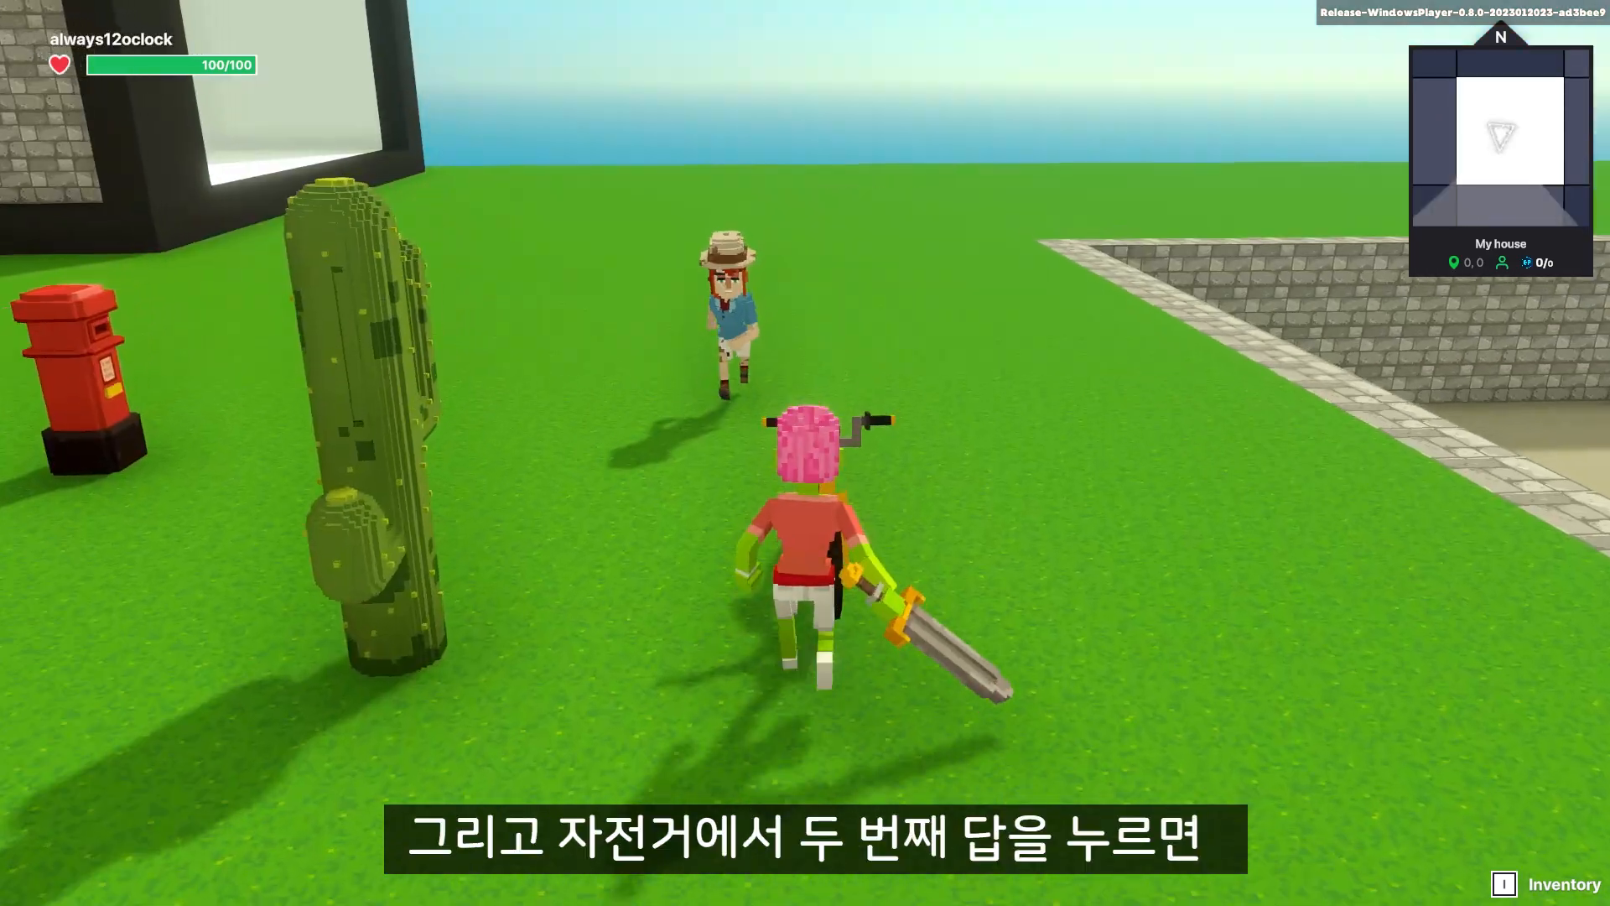
key(e)
key(d)
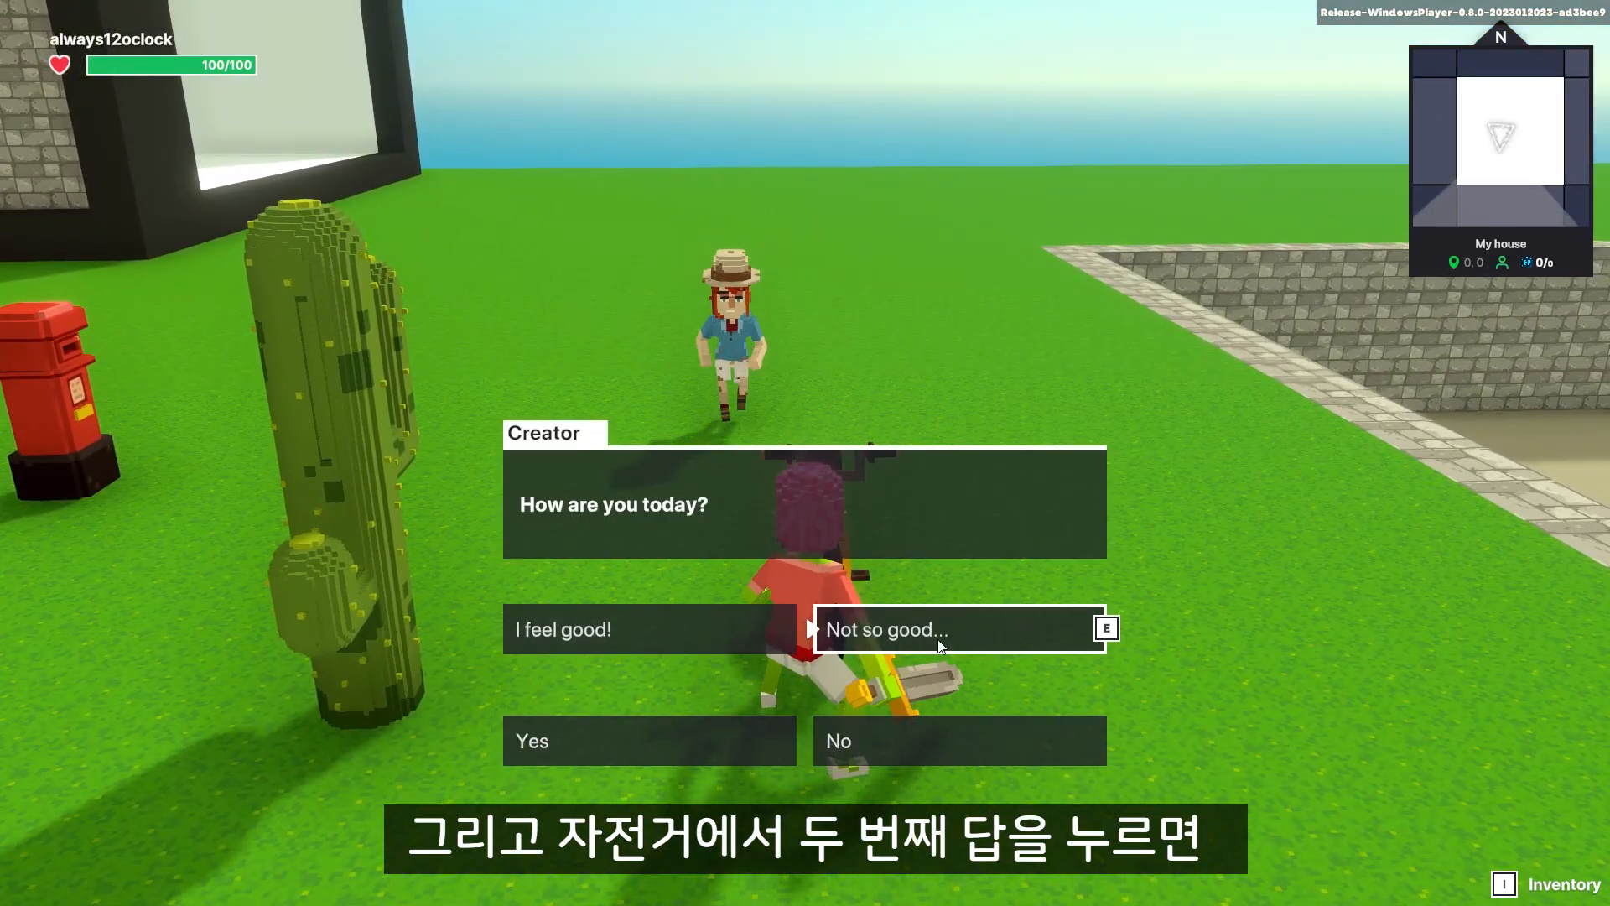
key(e)
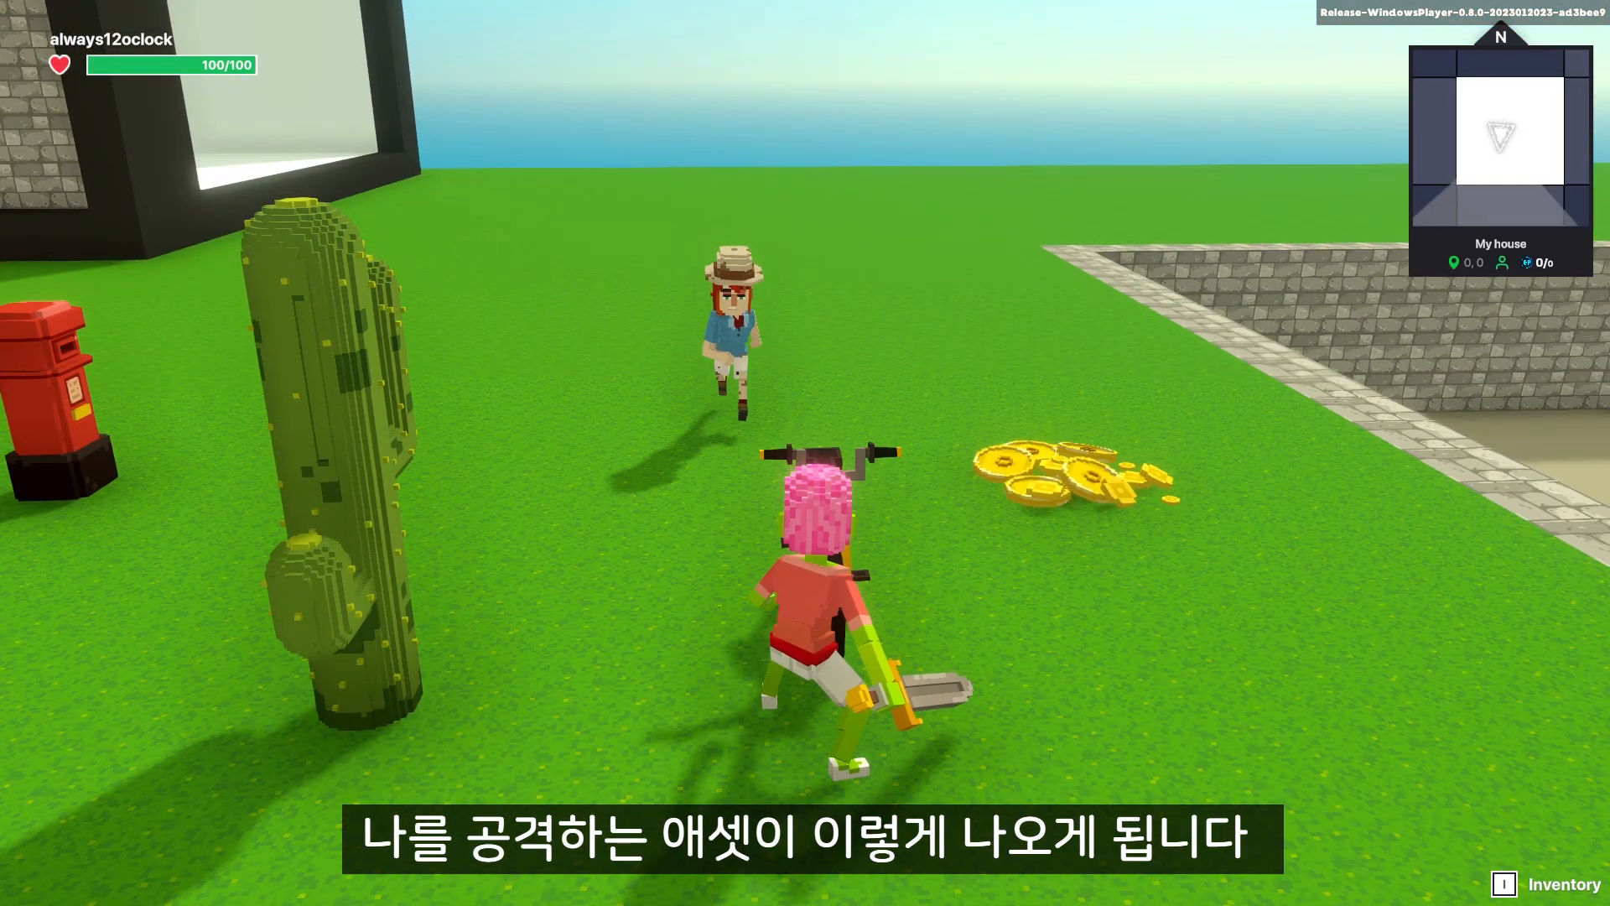
Run and jump around the cactus, bicycle and spawn point to test the treasure's attack and the person's running animation
key(s)
key(a)
key(w)
key(d)
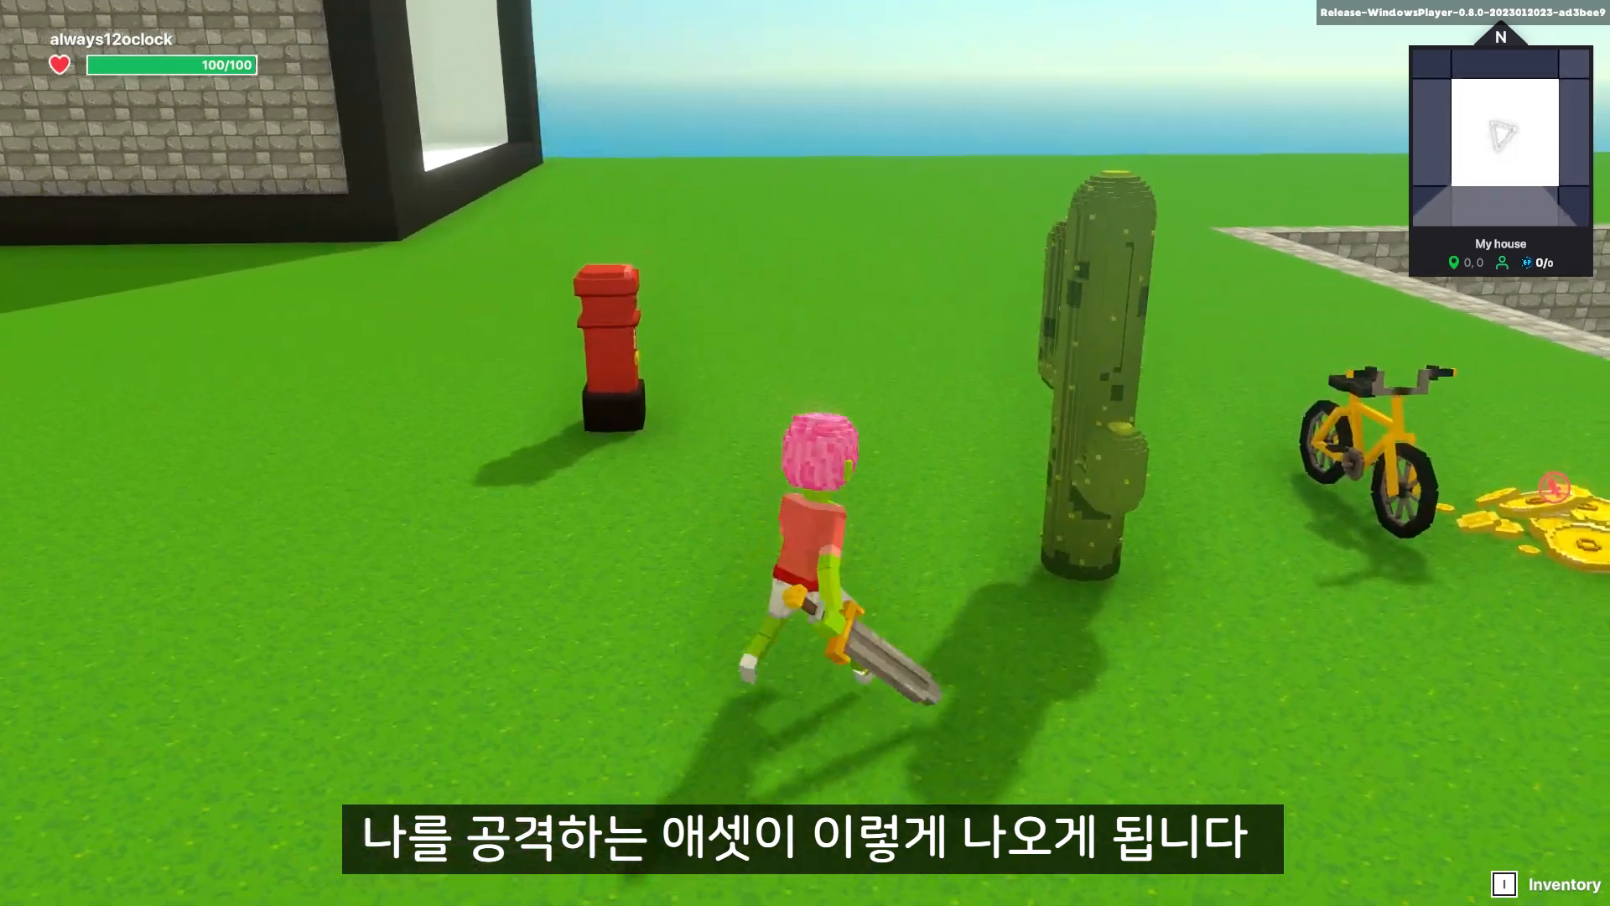
key(space)
key(w)
key(d)
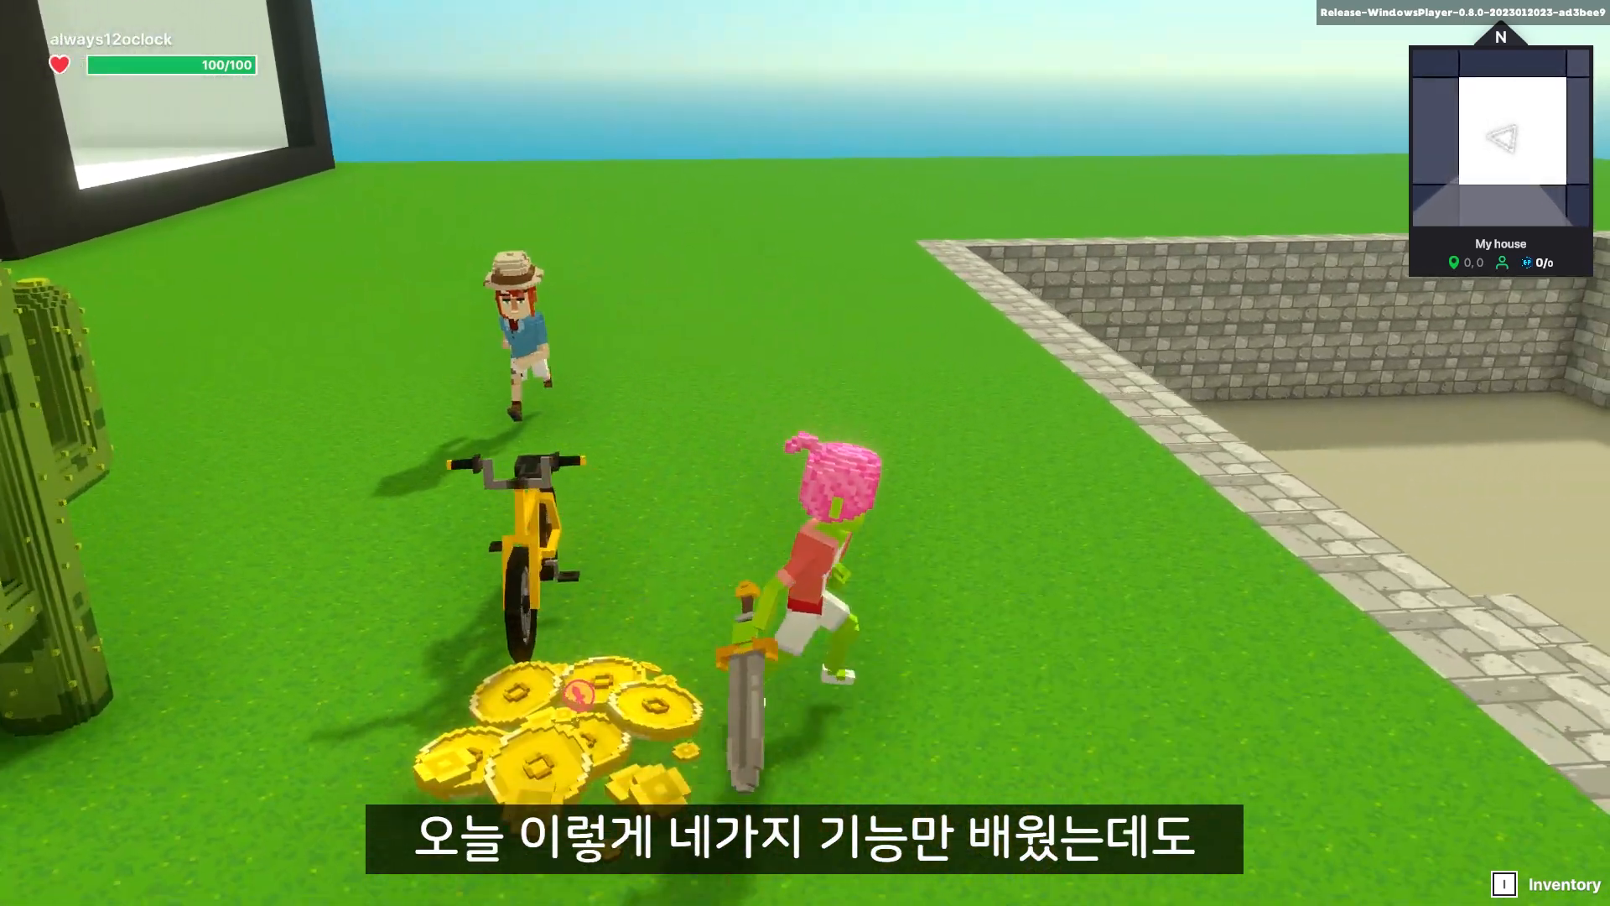
key(s)
click(805, 453)
key(a)
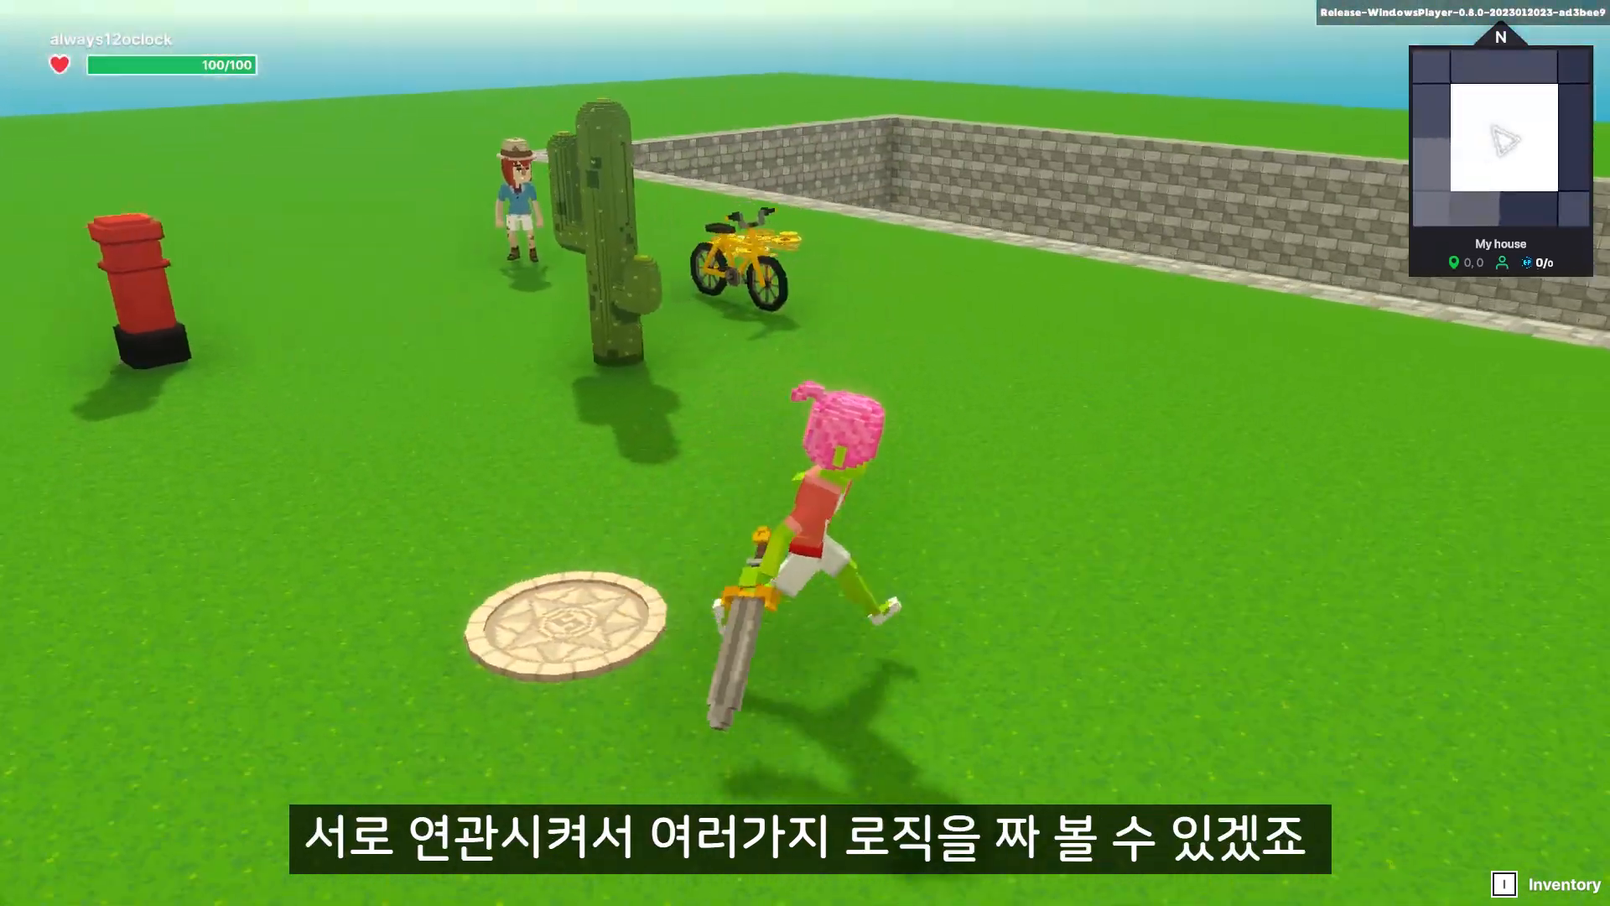
key(w)
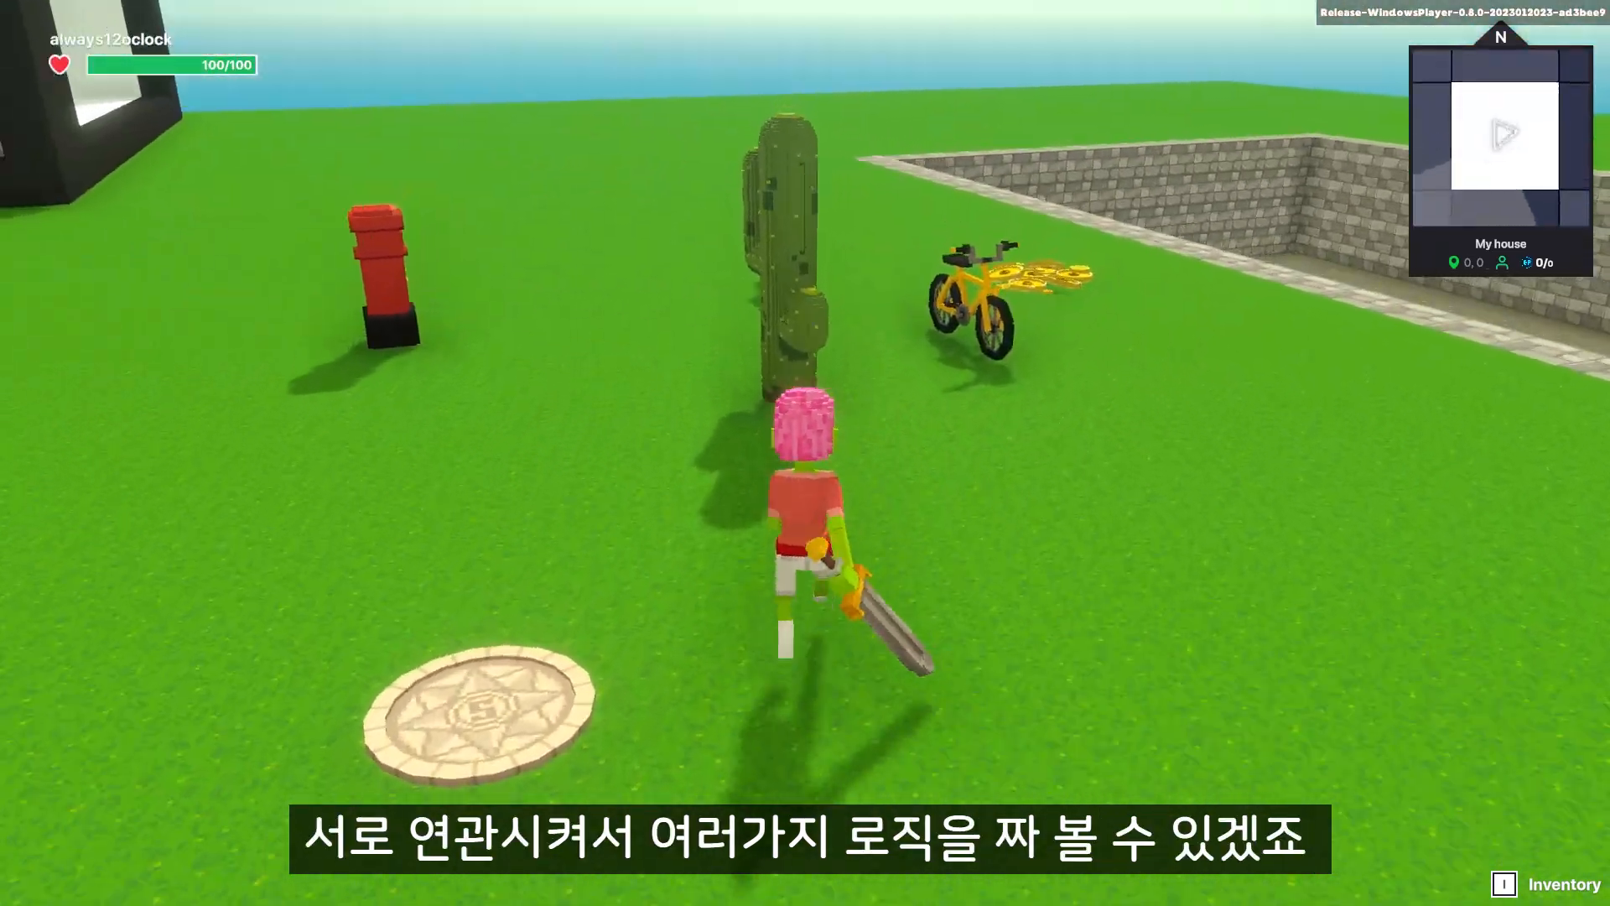
key(s)
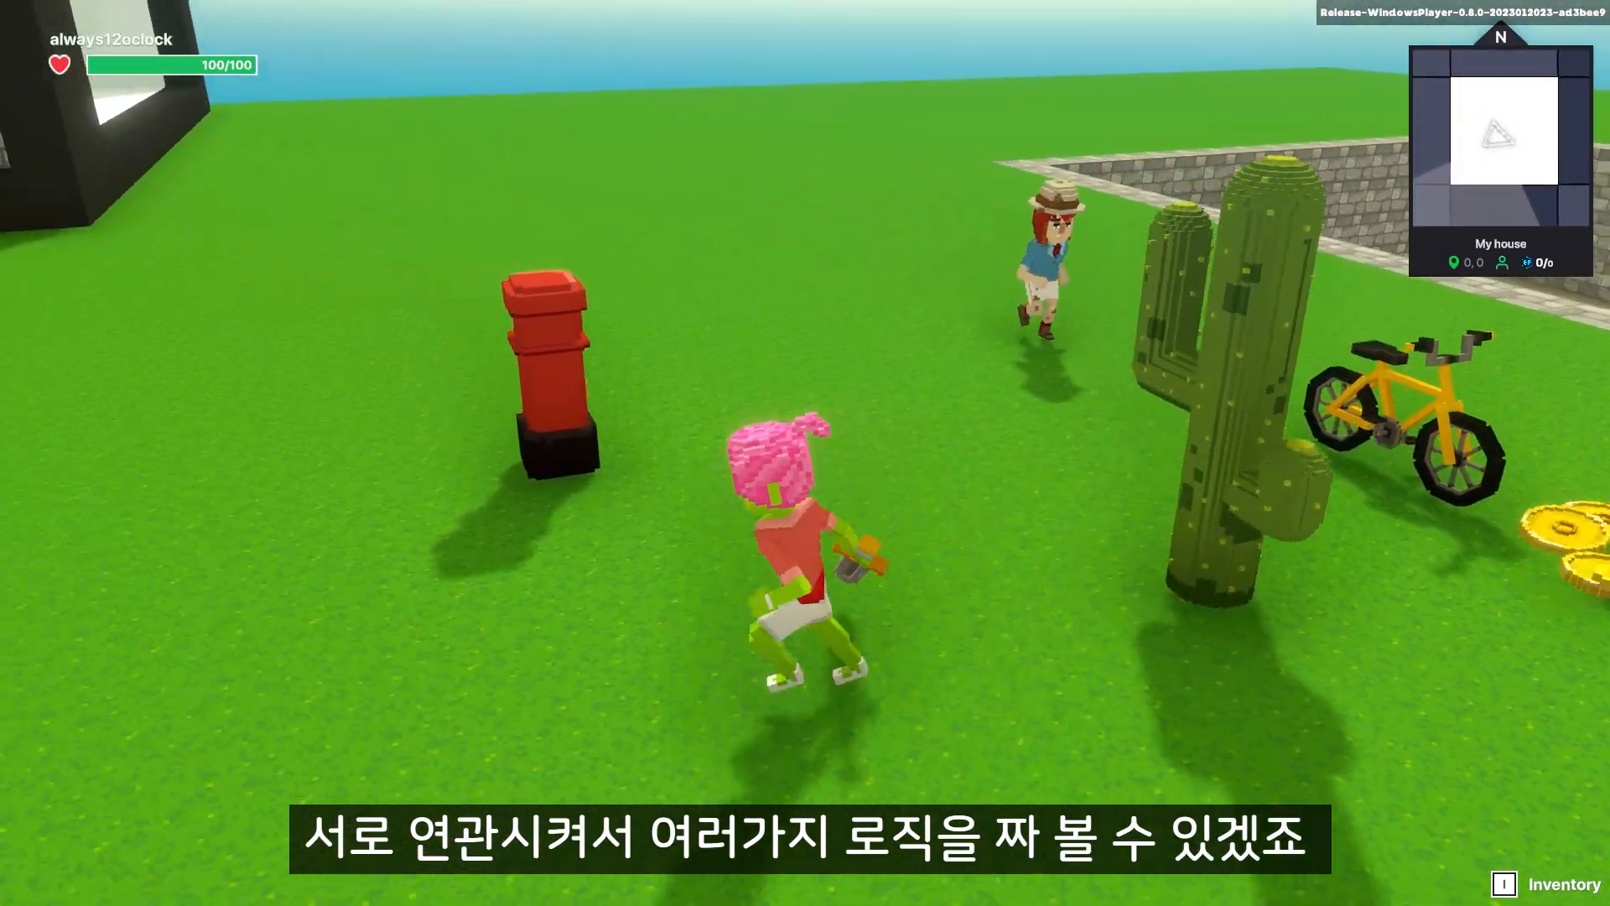
key(a)
key(w)
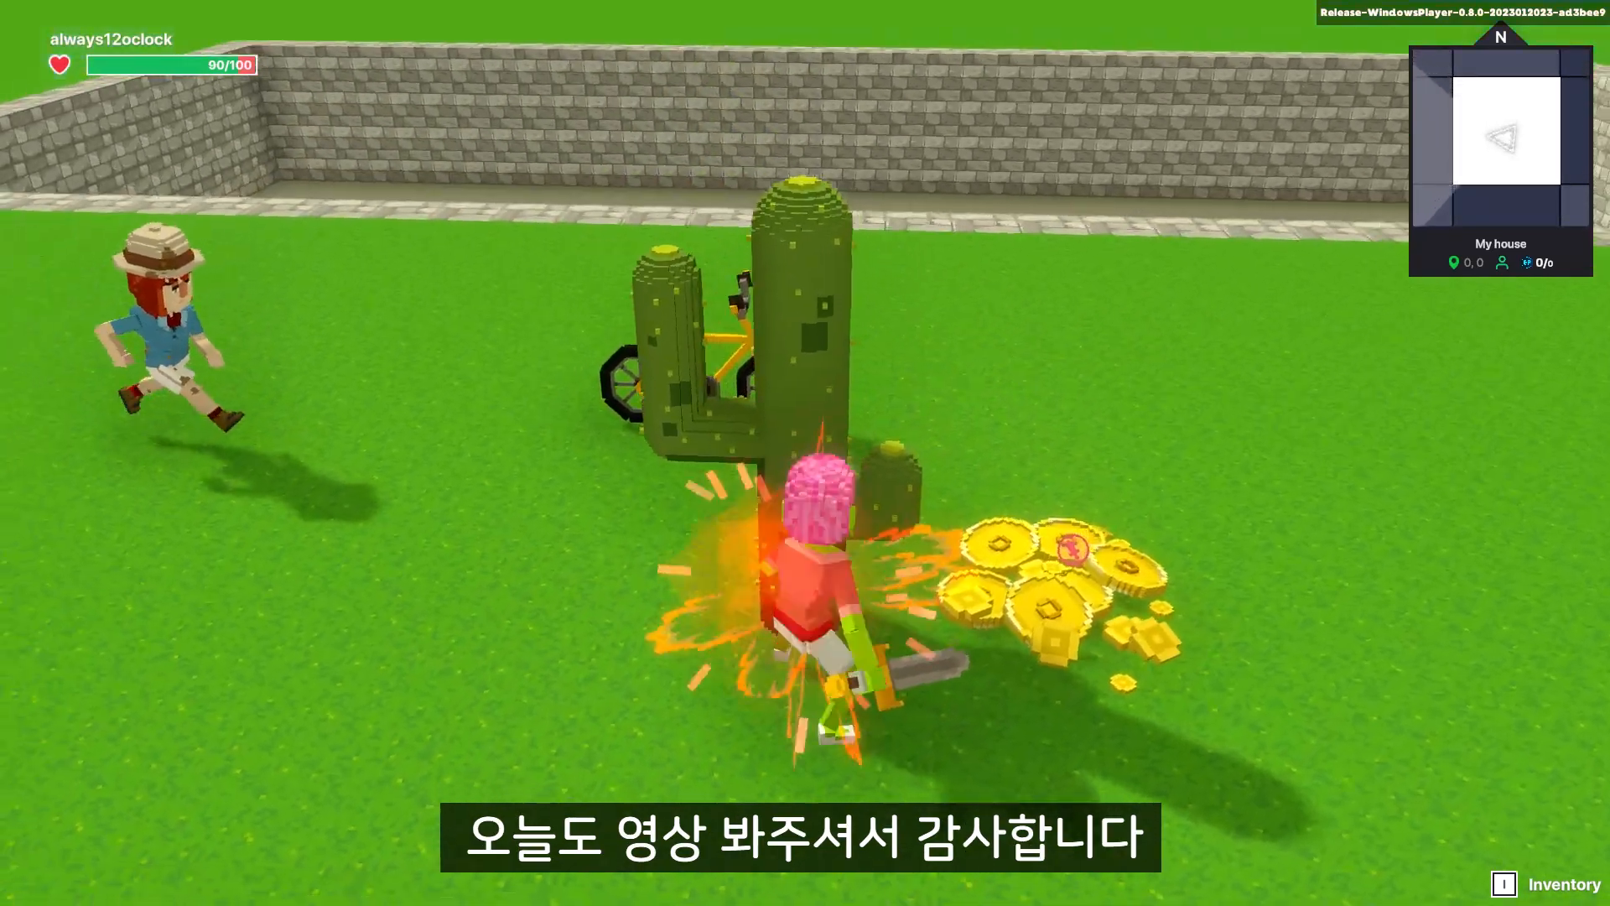
key(s)
key(d)
key(d)
key(w)
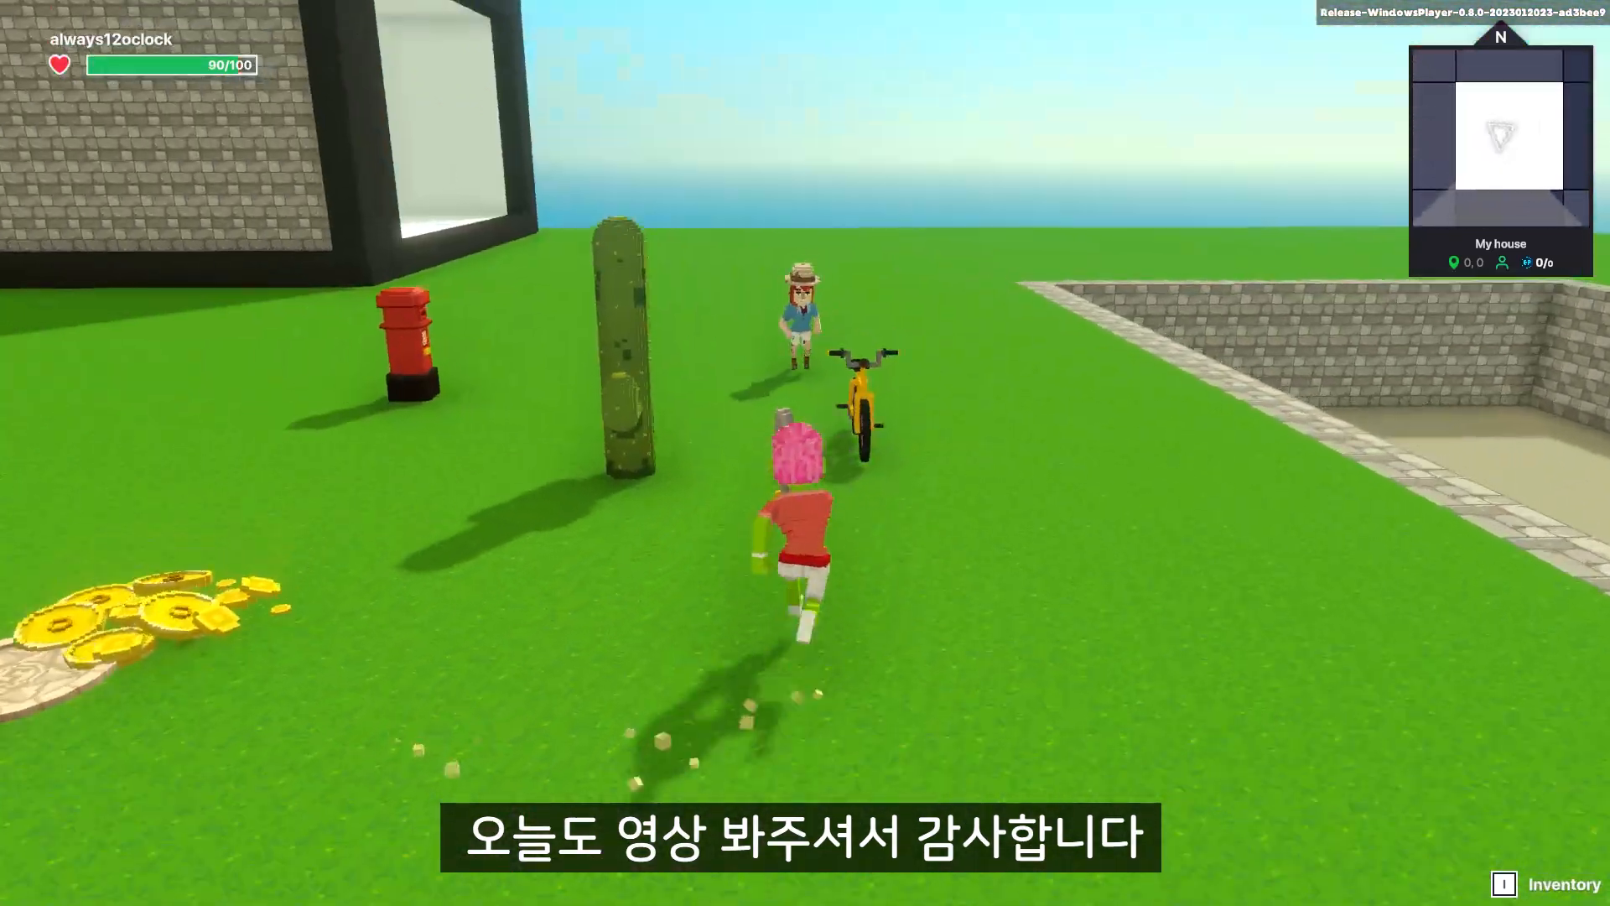